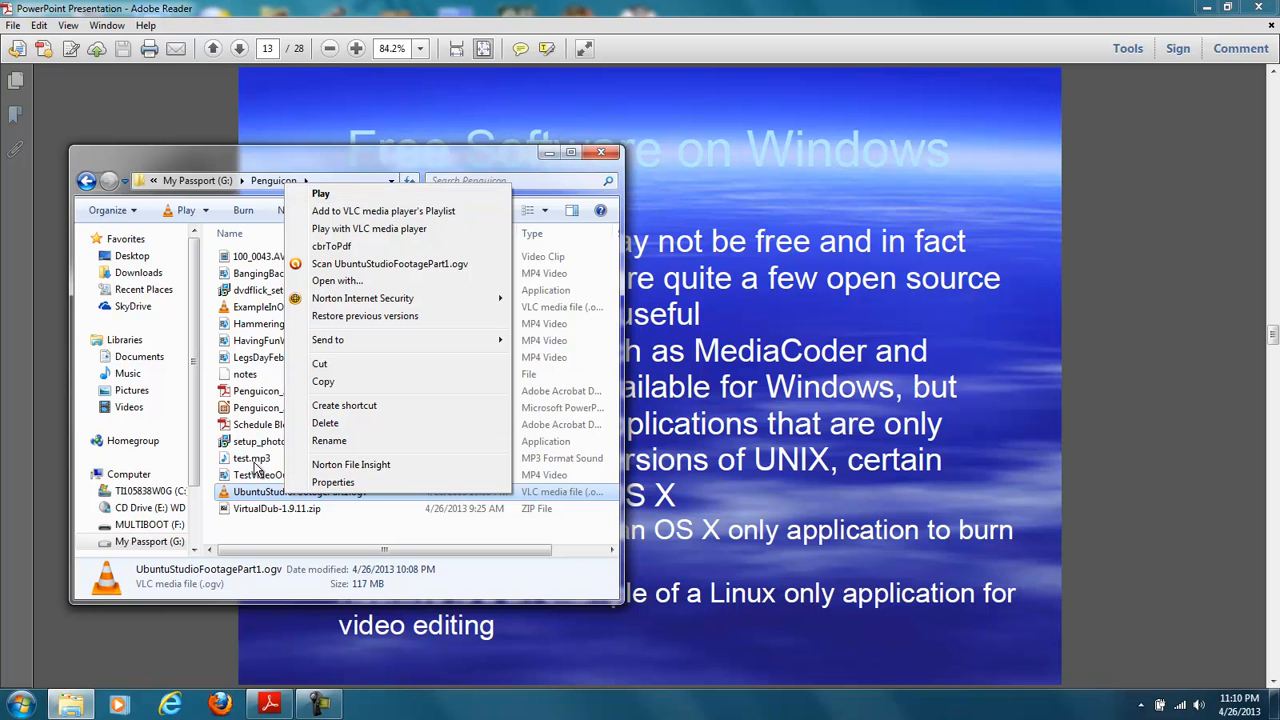
# - Play UbuntuStudioFootagePart1.ogv in VLC, skip to near the end of the footage and close the player
pyautogui.click(252, 498)
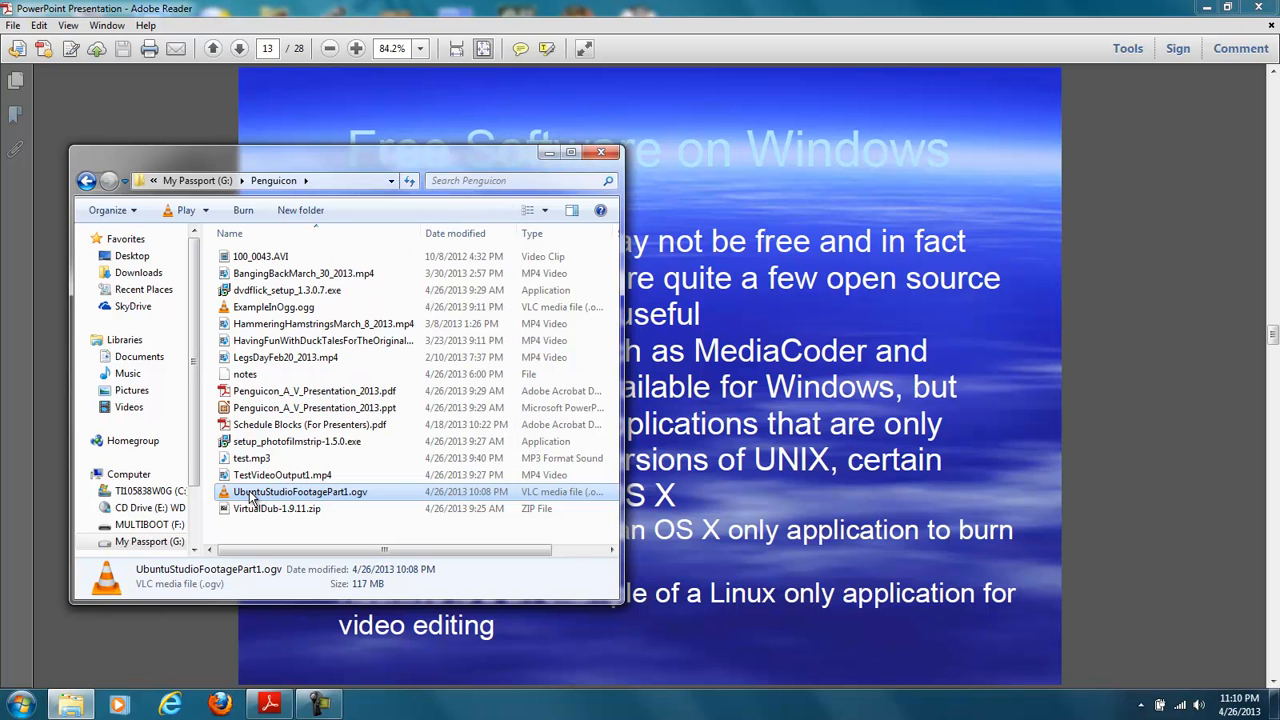
pyautogui.doubleClick(252, 498)
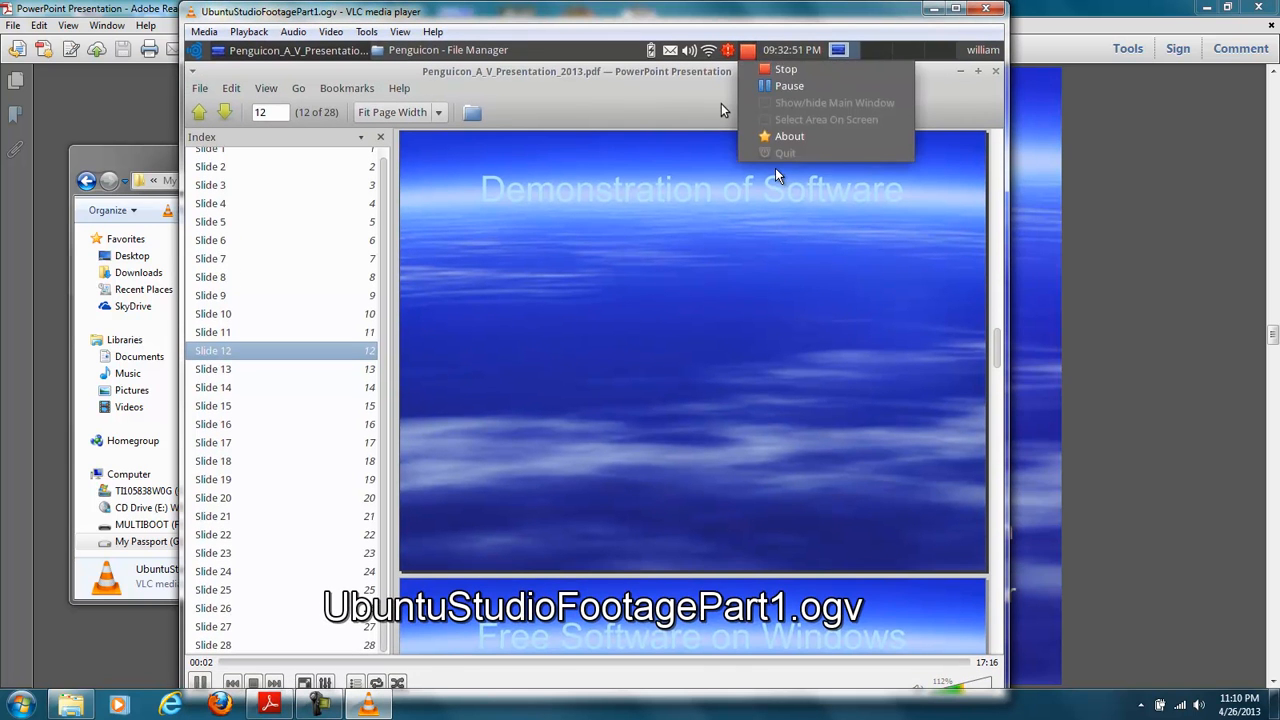
pyautogui.click(786, 663)
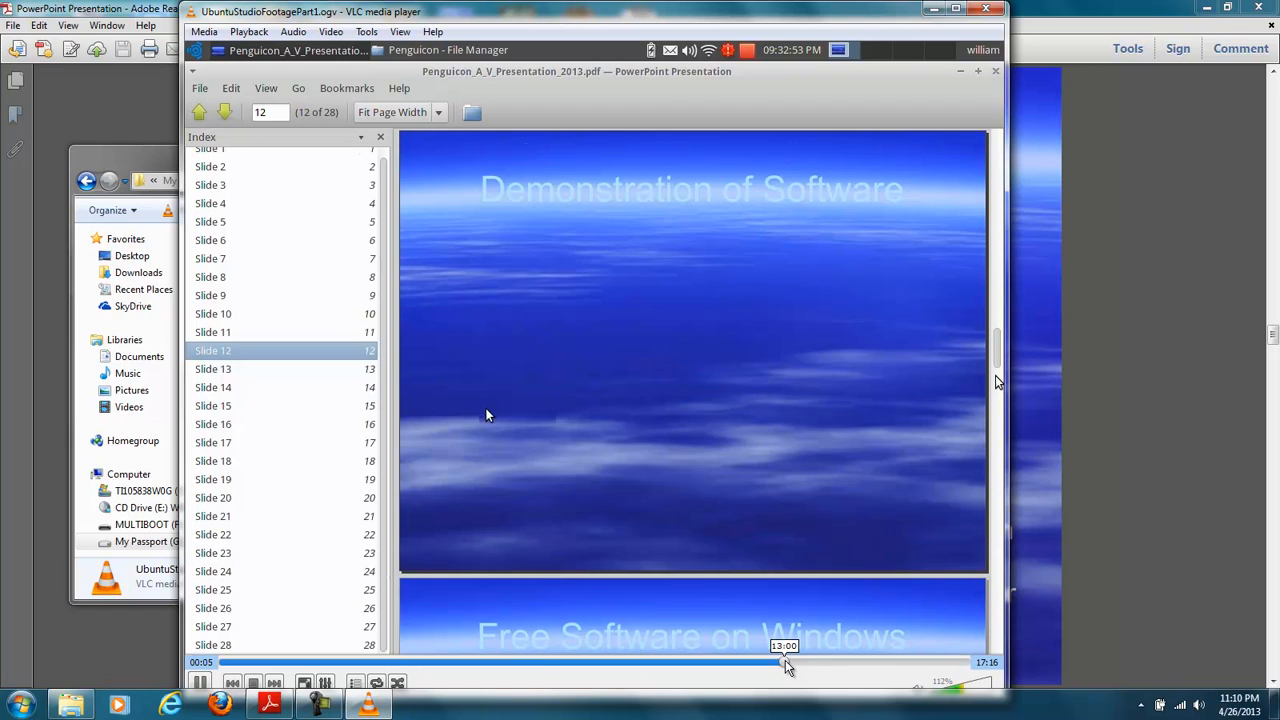
pyautogui.click(979, 8)
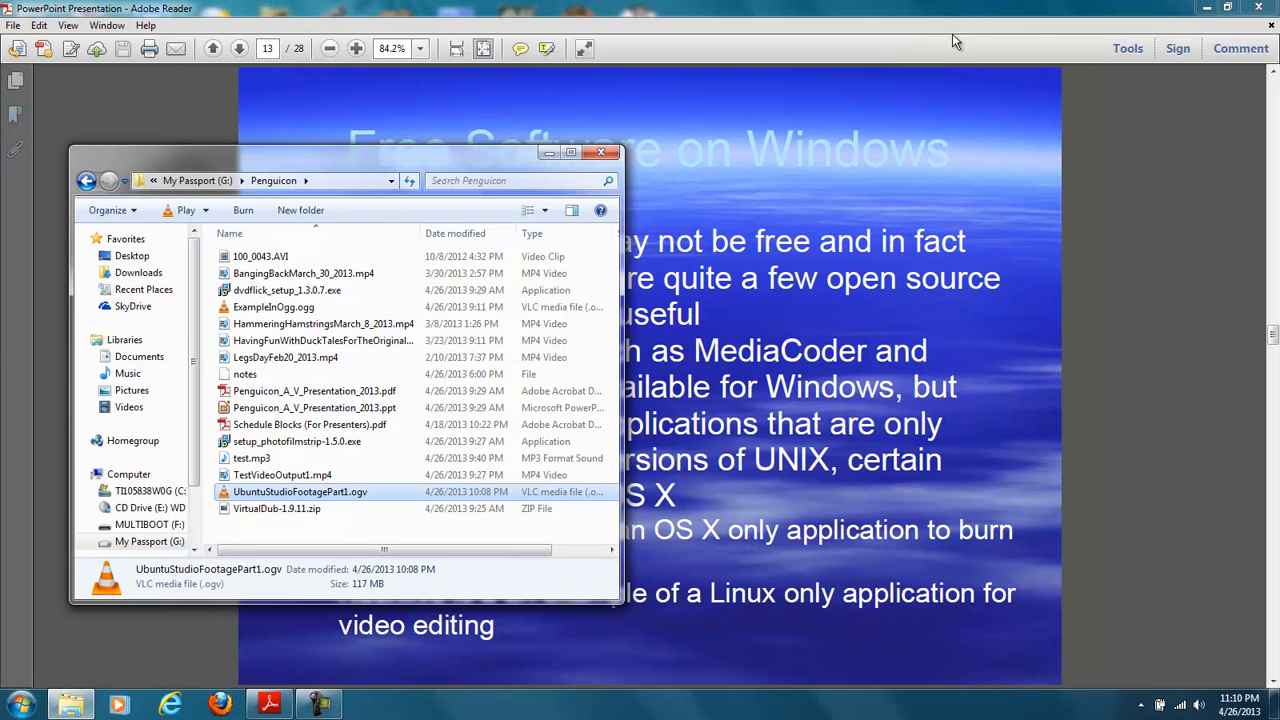
# - Play TestVideoOutput1.mp4 from the Penguicon folder with VLC media player and close the player
pyautogui.click(289, 443)
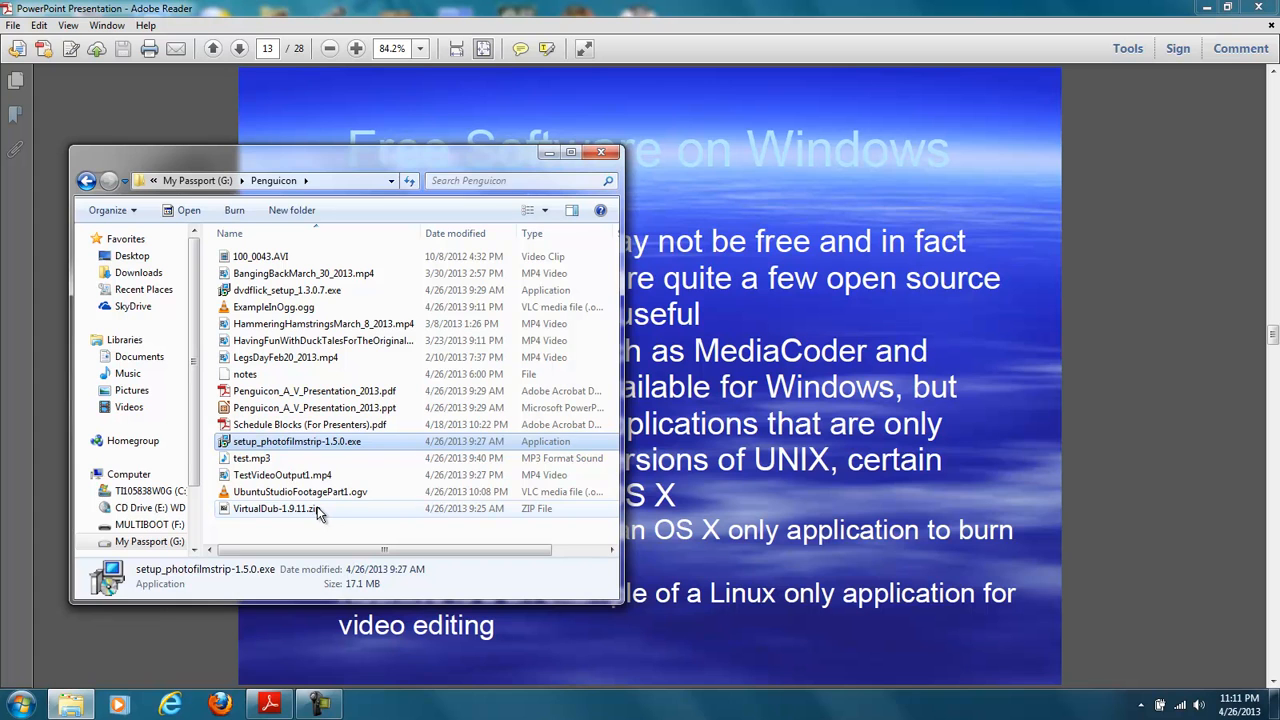
pyautogui.click(317, 512)
pyautogui.click(306, 479)
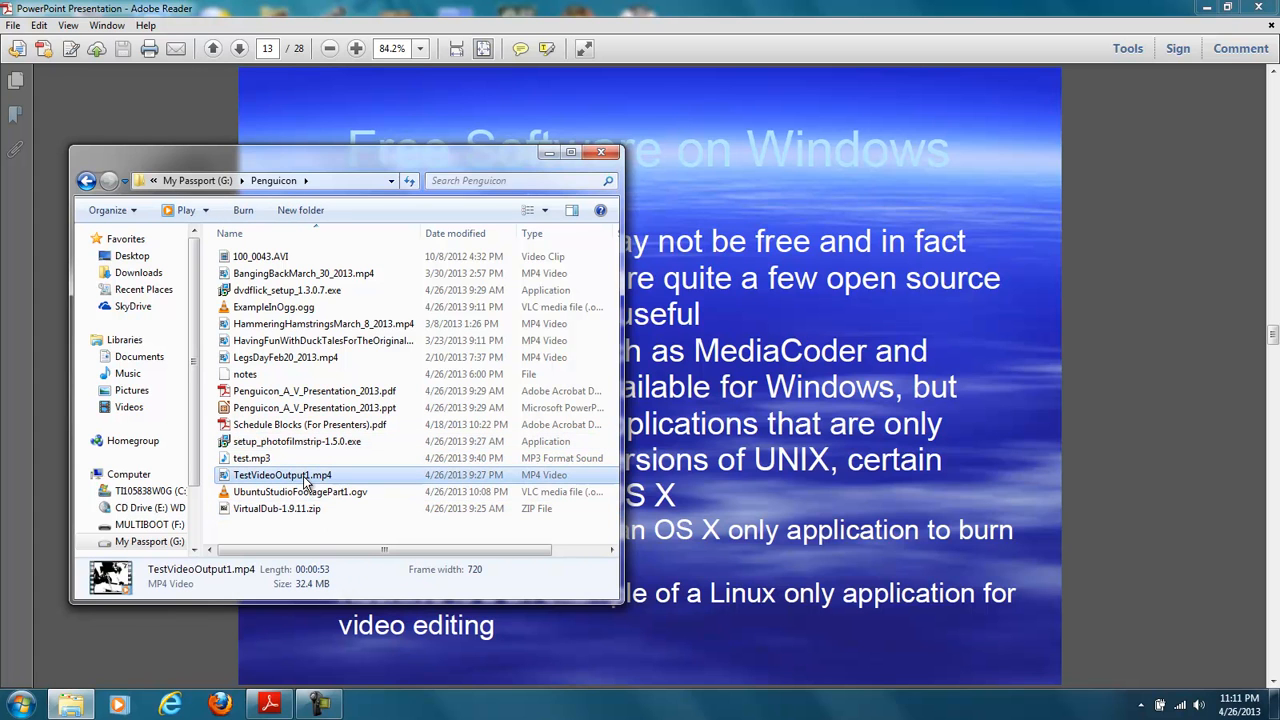
pyautogui.rightClick(307, 477)
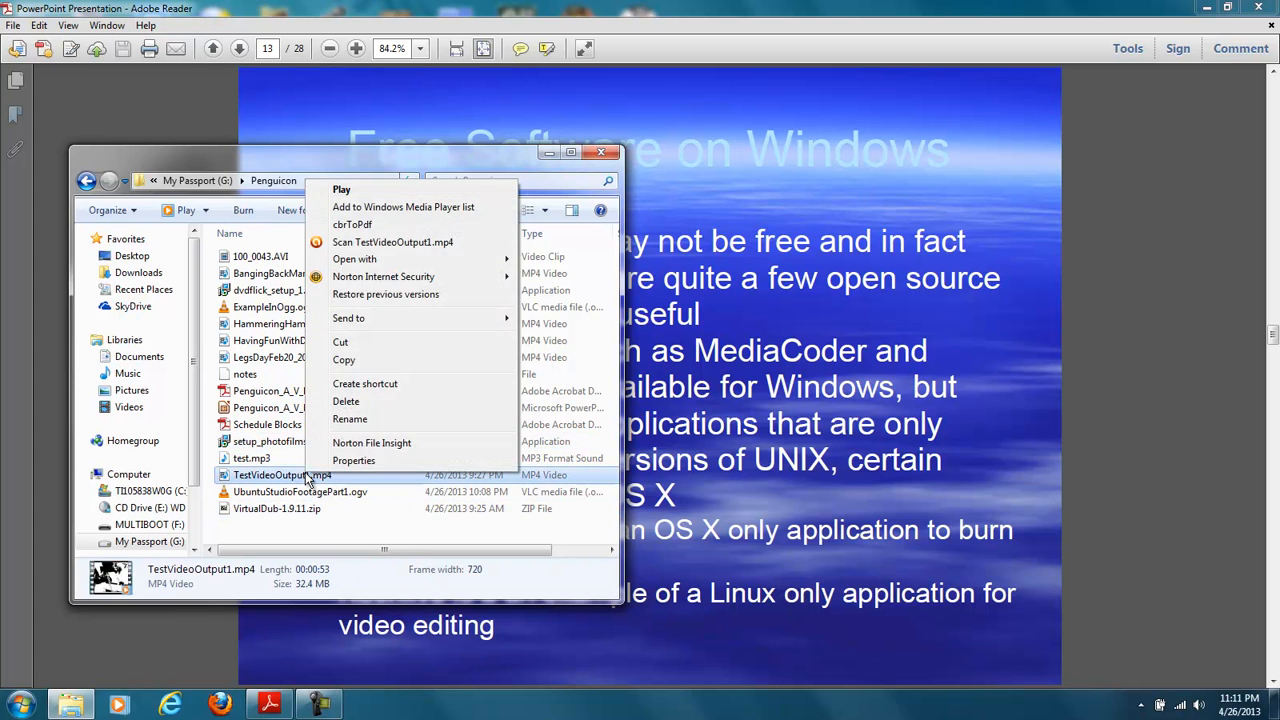
pyautogui.moveTo(430, 262)
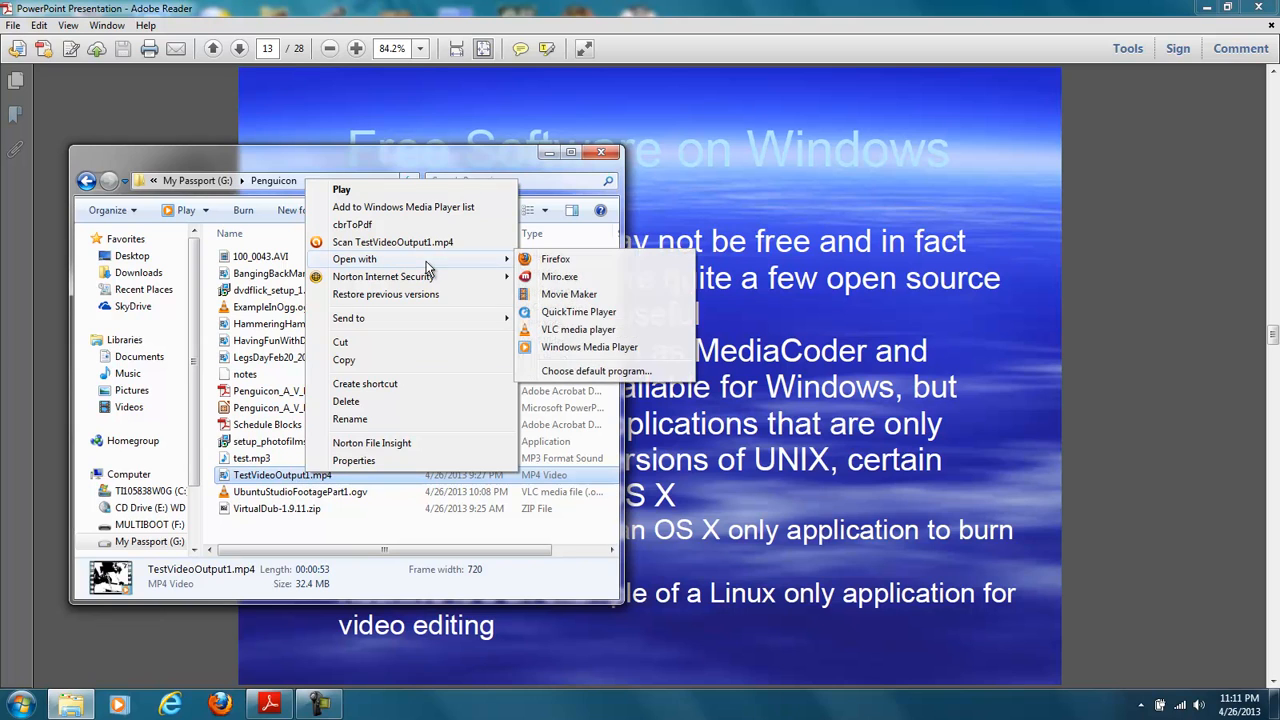
pyautogui.click(553, 334)
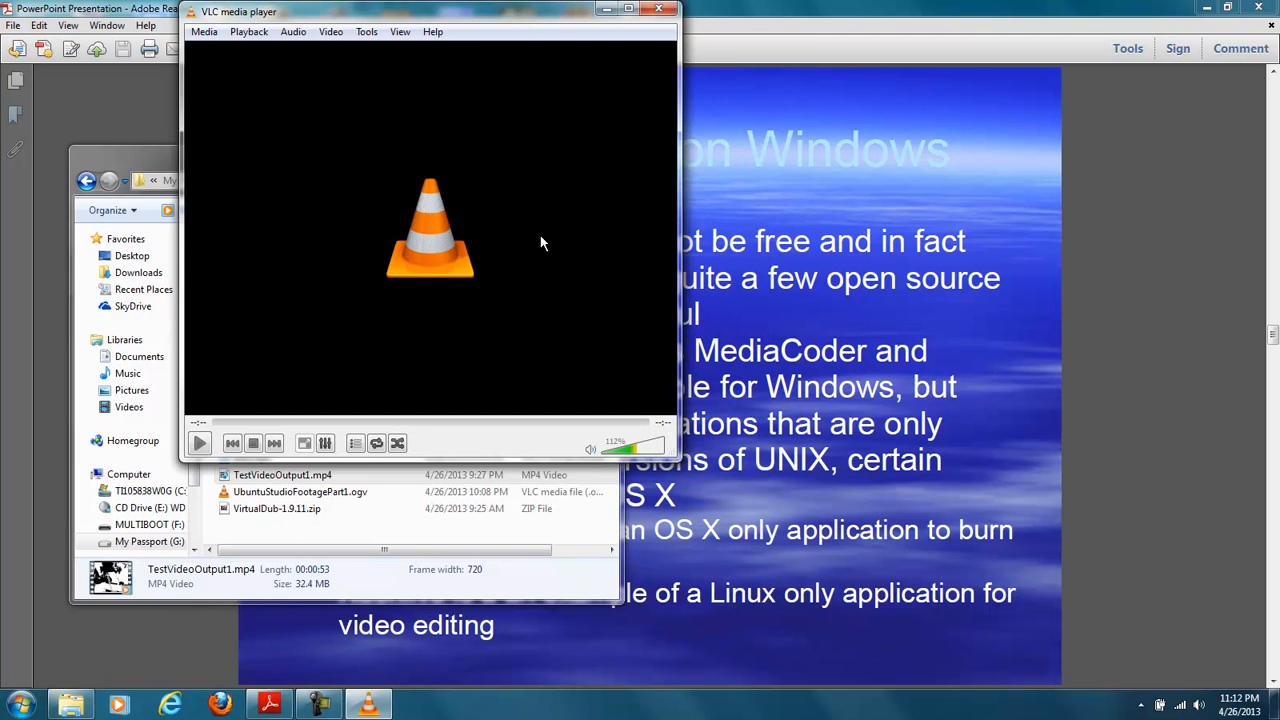
pyautogui.click(659, 12)
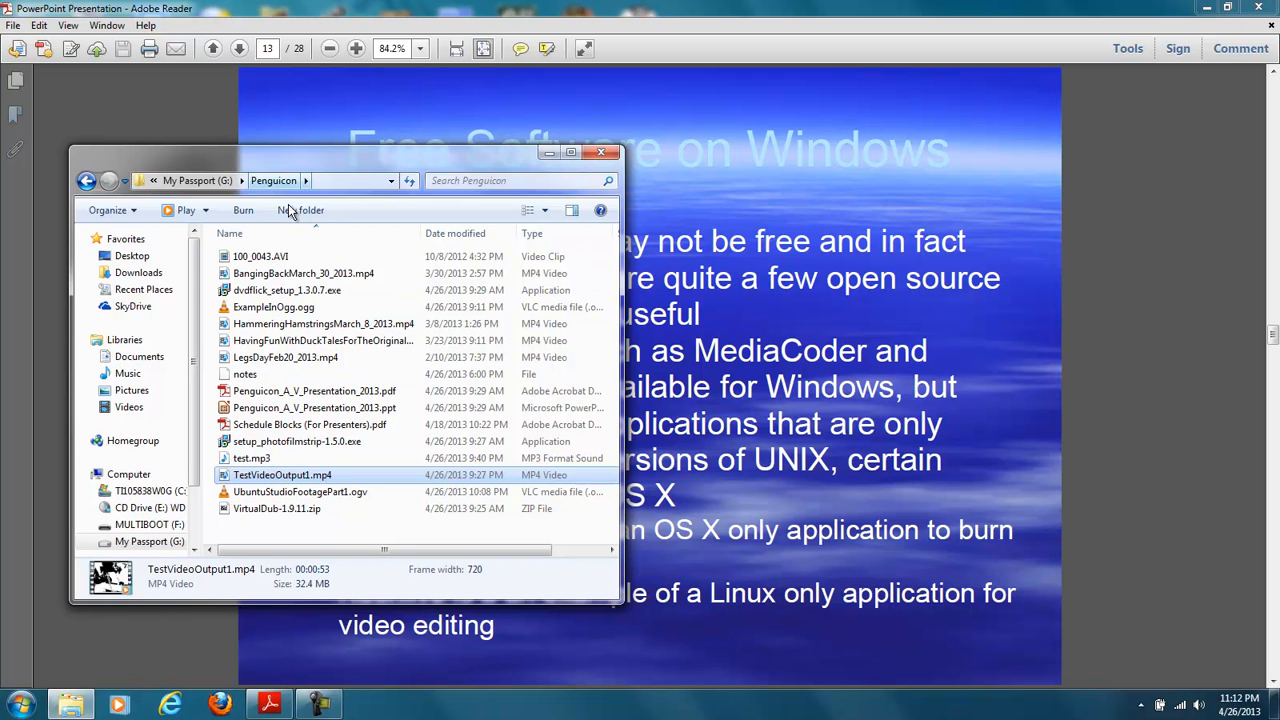
pyautogui.click(22, 706)
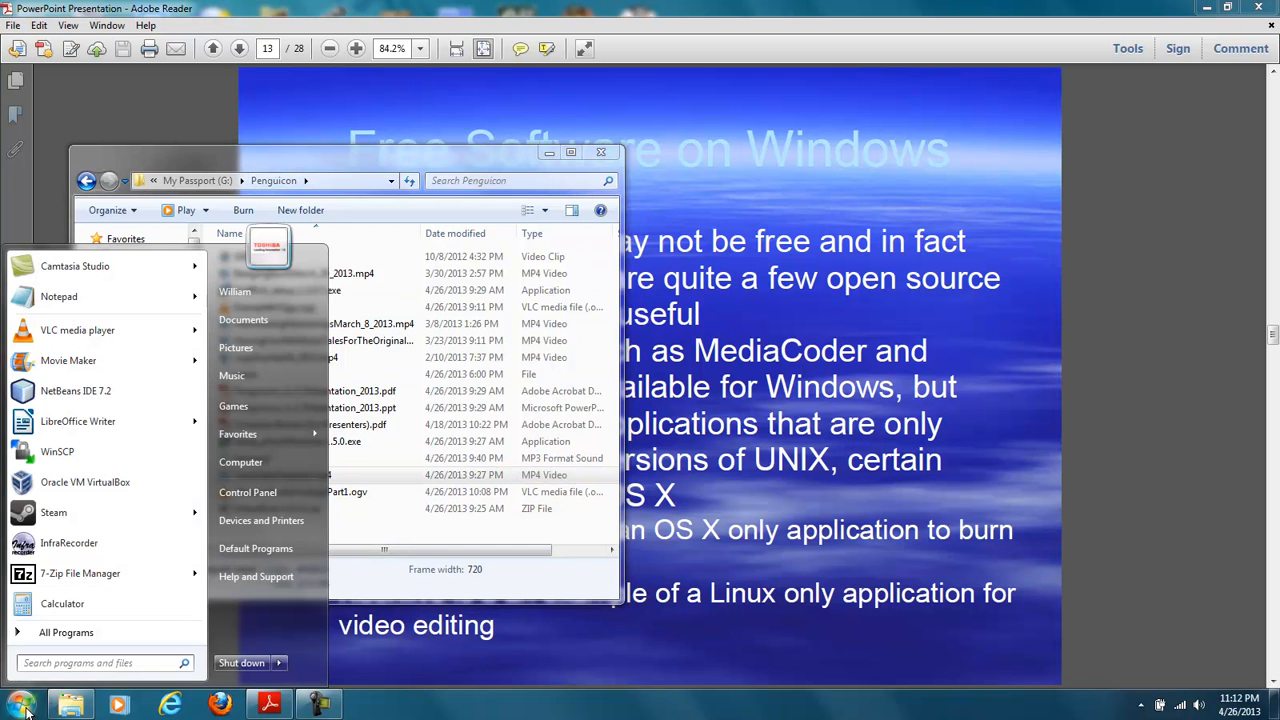
pyautogui.click(383, 460)
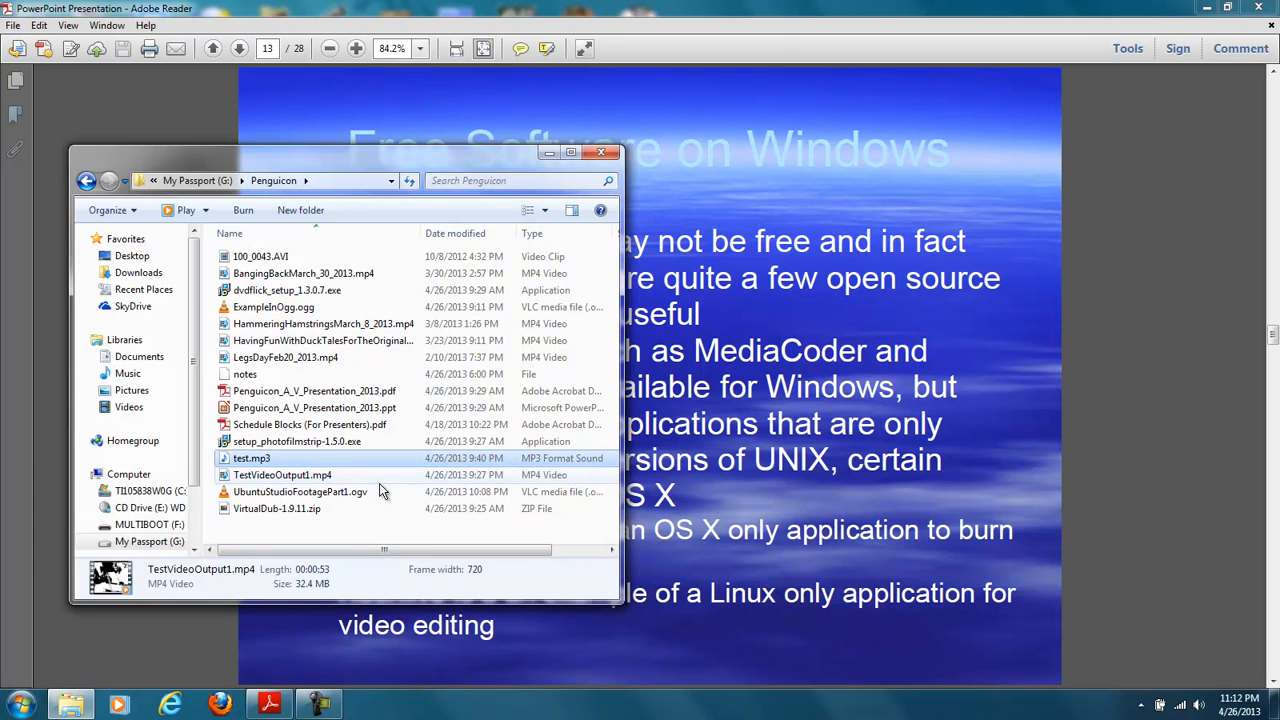
pyautogui.click(316, 440)
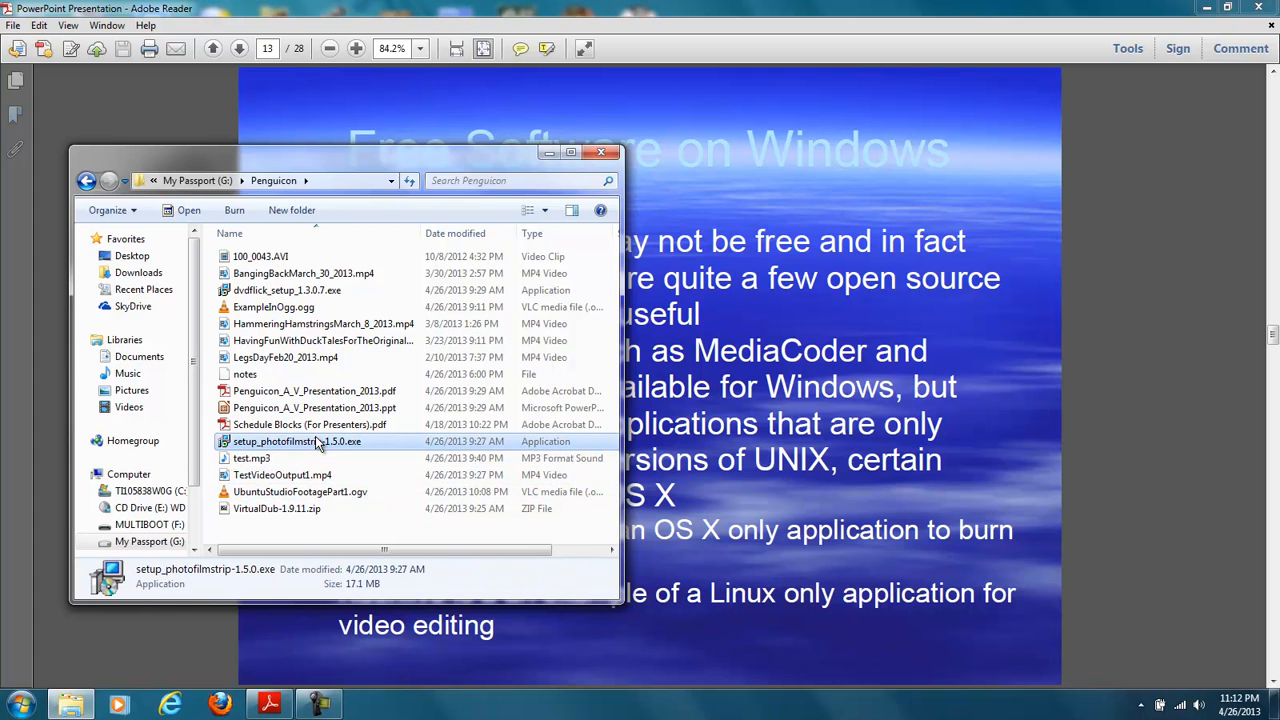
pyautogui.click(302, 512)
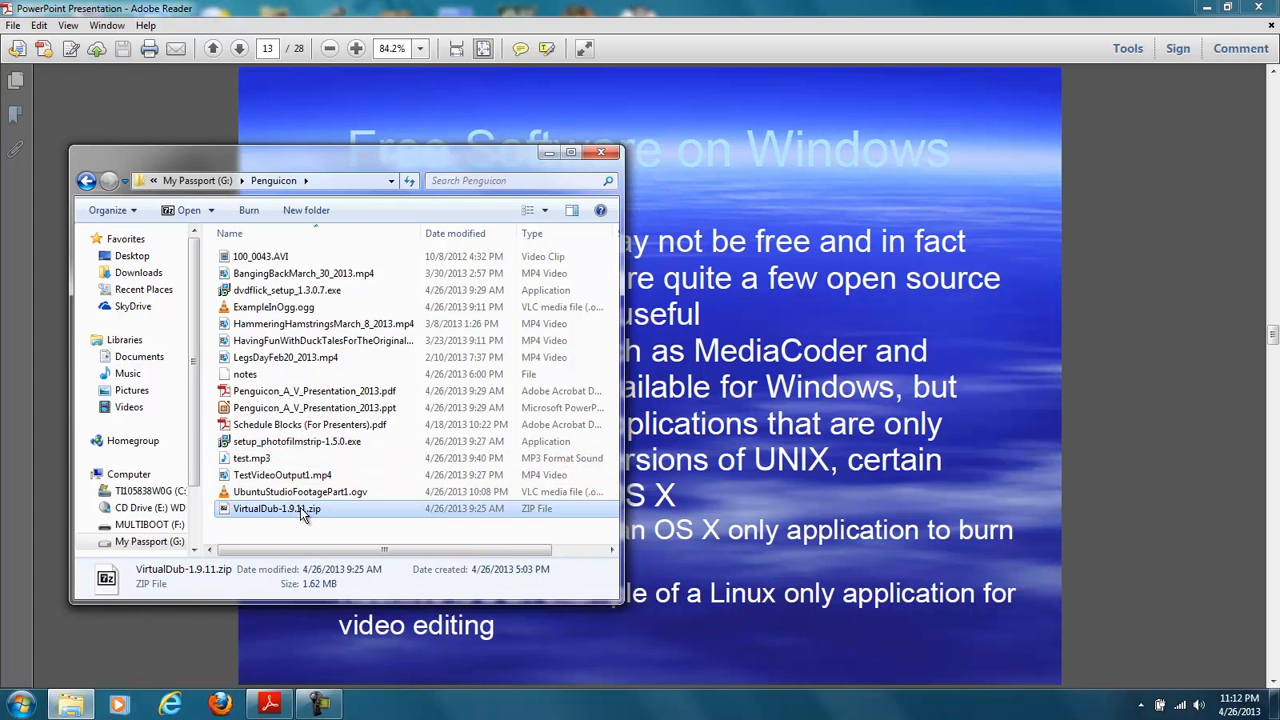
pyautogui.click(290, 445)
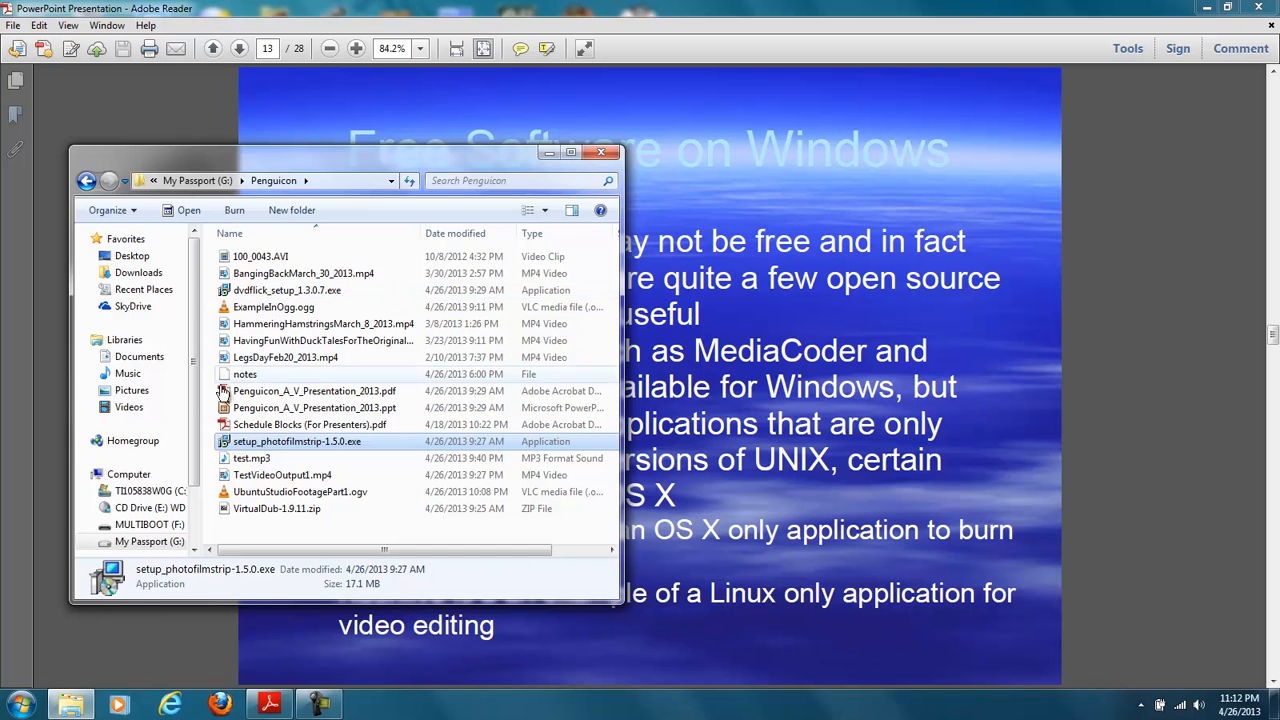
# - Launch DVDStyler and clear the desktop by minimizing the presentation and shifting the Penguicon folder window aside
pyautogui.click(28, 704)
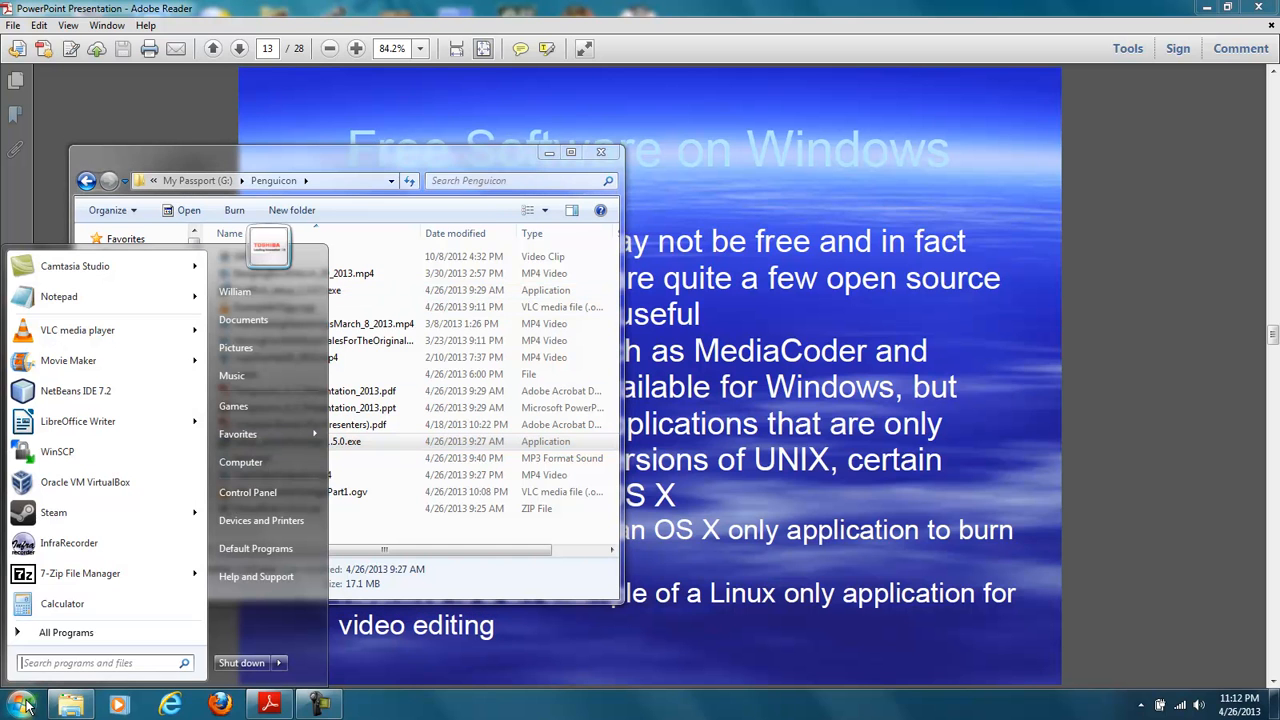
pyautogui.click(55, 632)
pyautogui.scroll(-8, 95, 580)
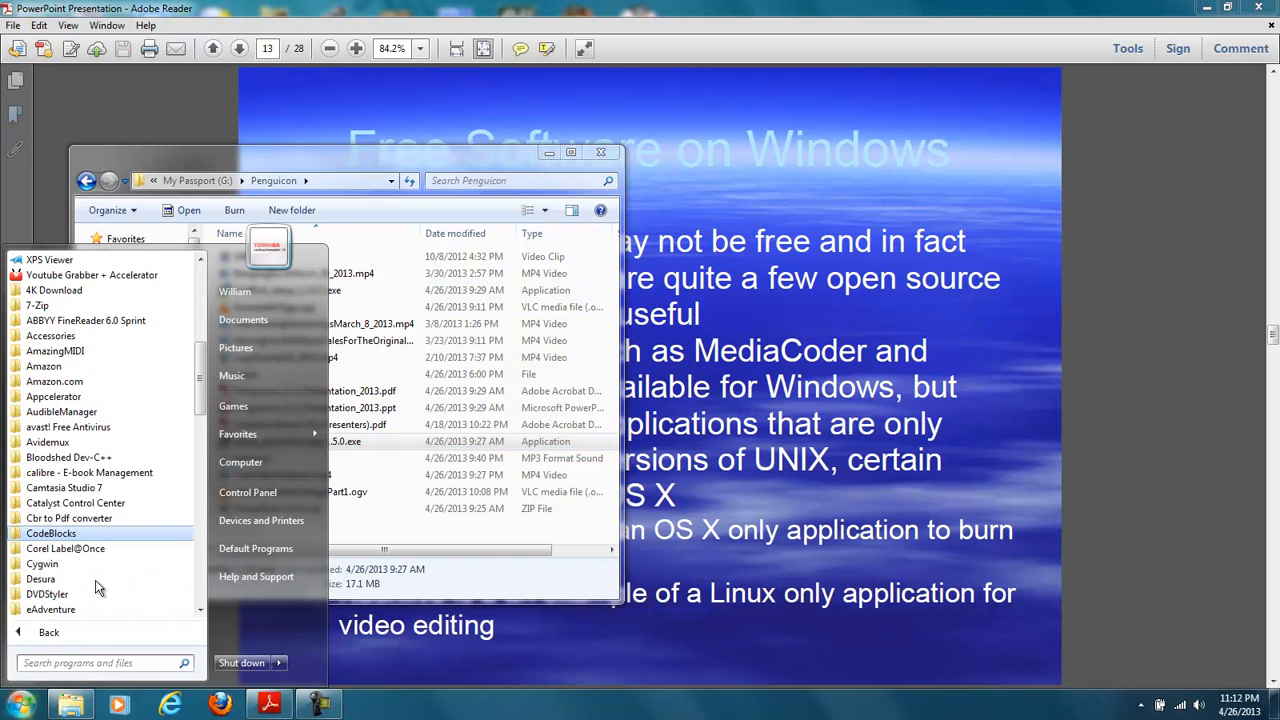
pyautogui.click(70, 596)
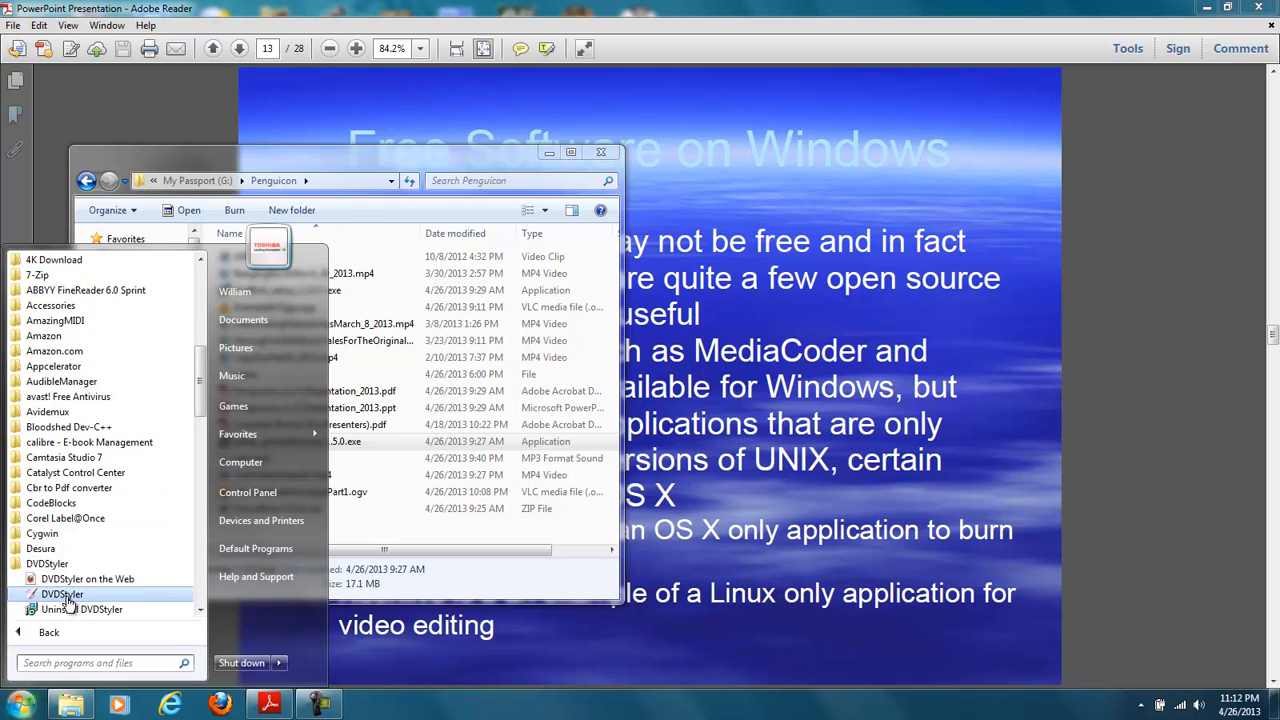
pyautogui.click(67, 596)
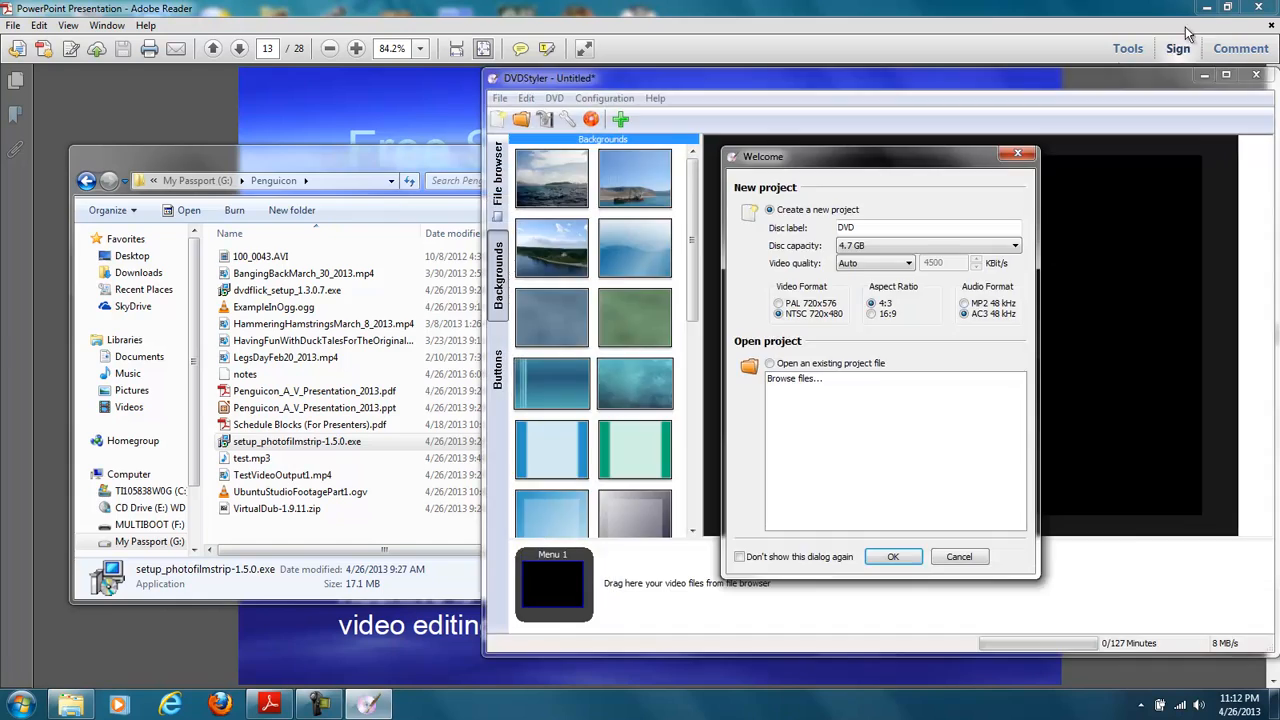
pyautogui.click(1205, 8)
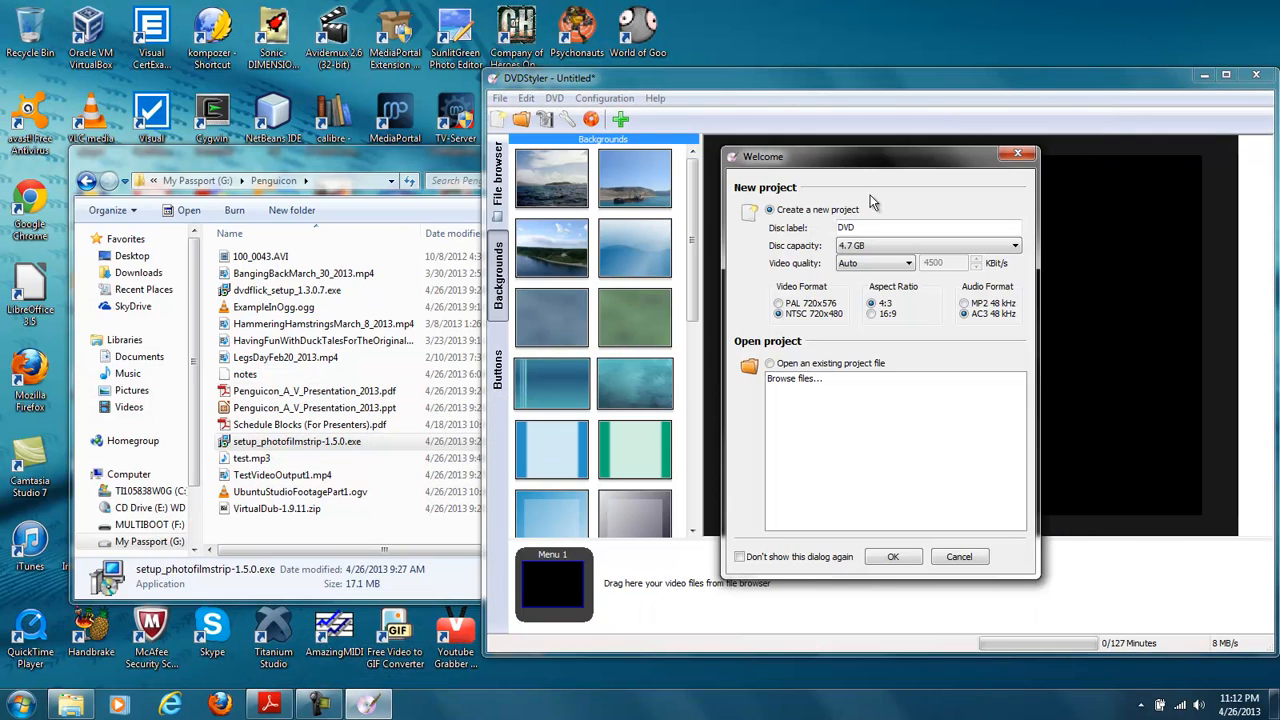
pyautogui.moveTo(445, 175); pyautogui.dragTo(404, 167)
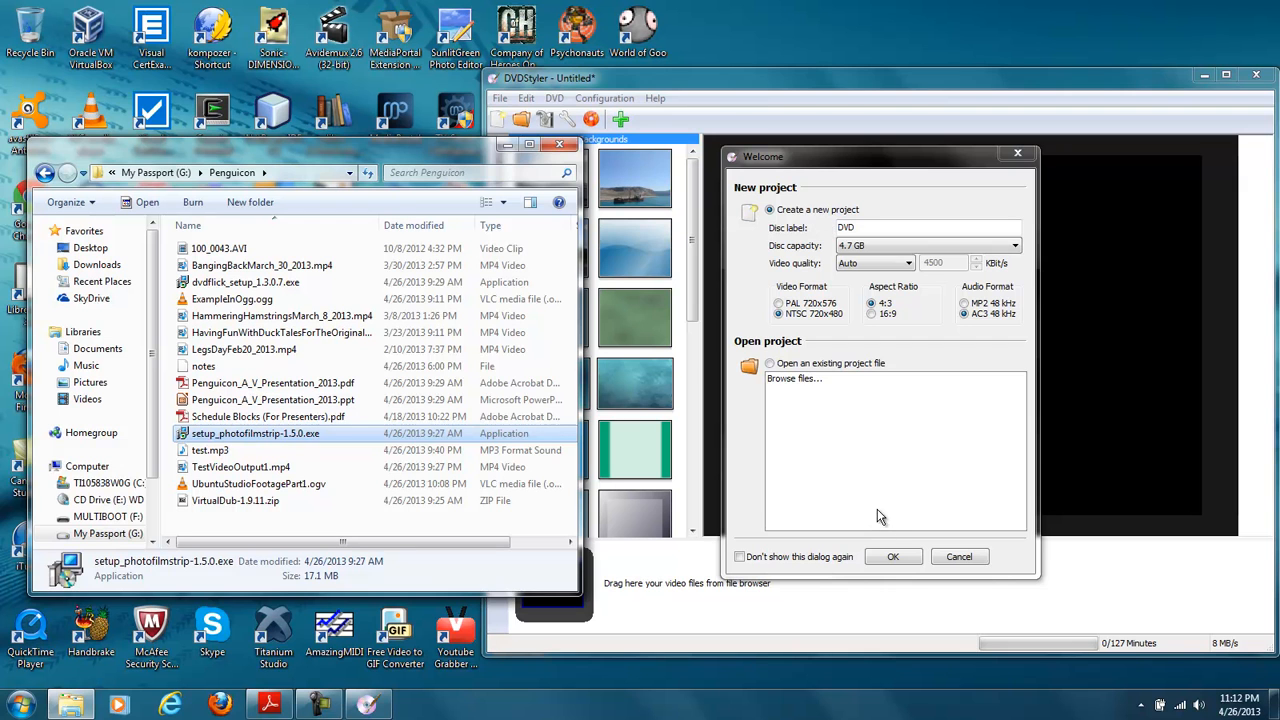
# - Create a new DVD project with the default settings and the grey-blue menu template with six frames
pyautogui.click(894, 557)
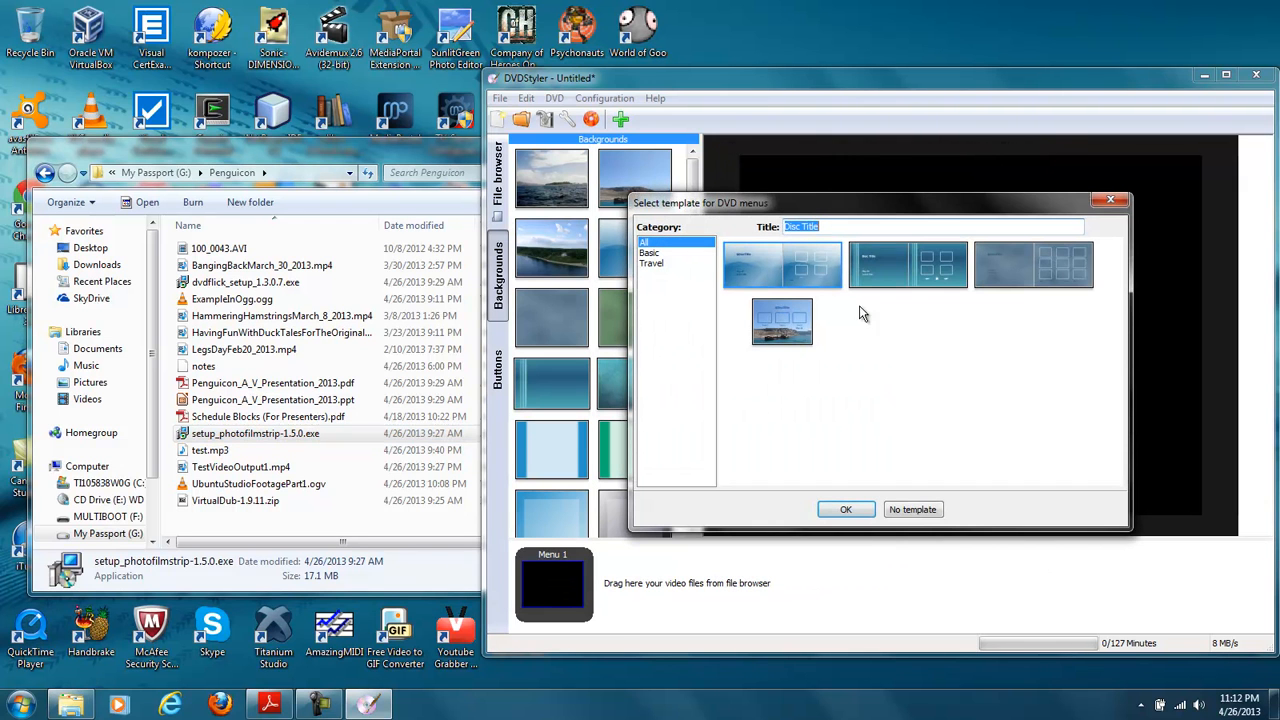
pyautogui.click(1010, 275)
pyautogui.click(852, 510)
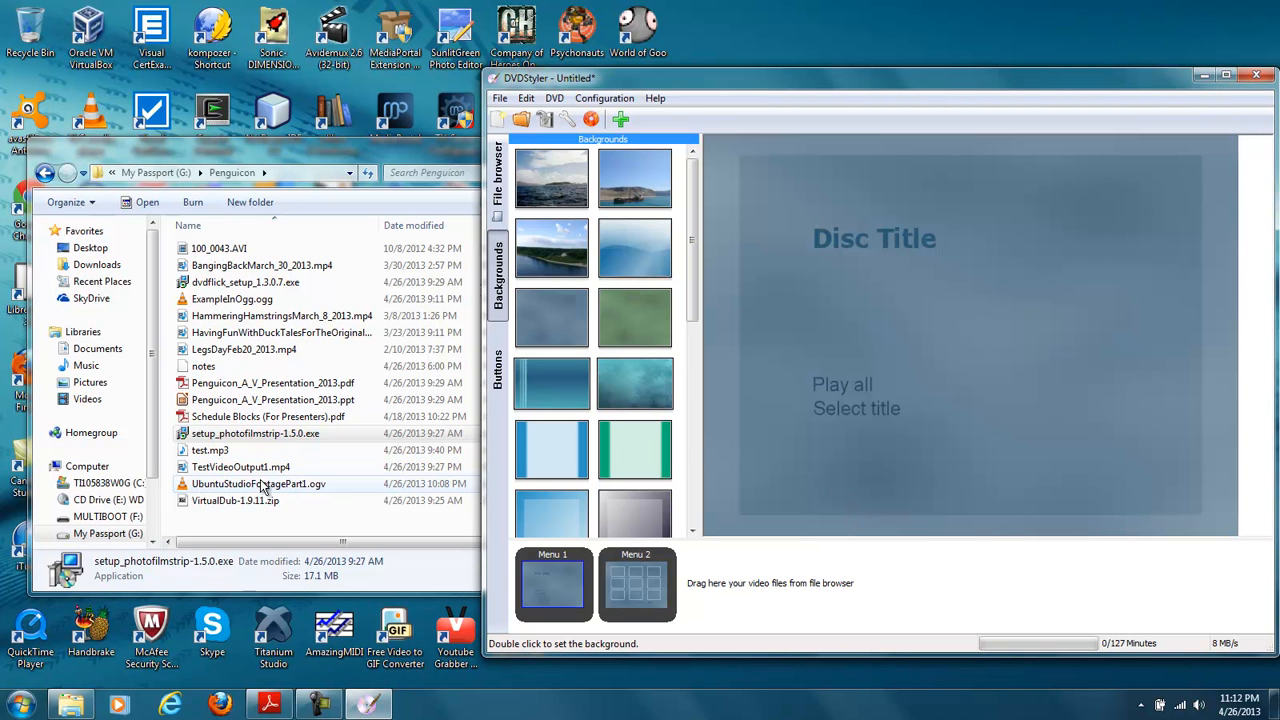
# - Add TestVideoOutput1.mp4 from the Penguicon folder to the first DVD menu, beside the Play all text
pyautogui.click(240, 468)
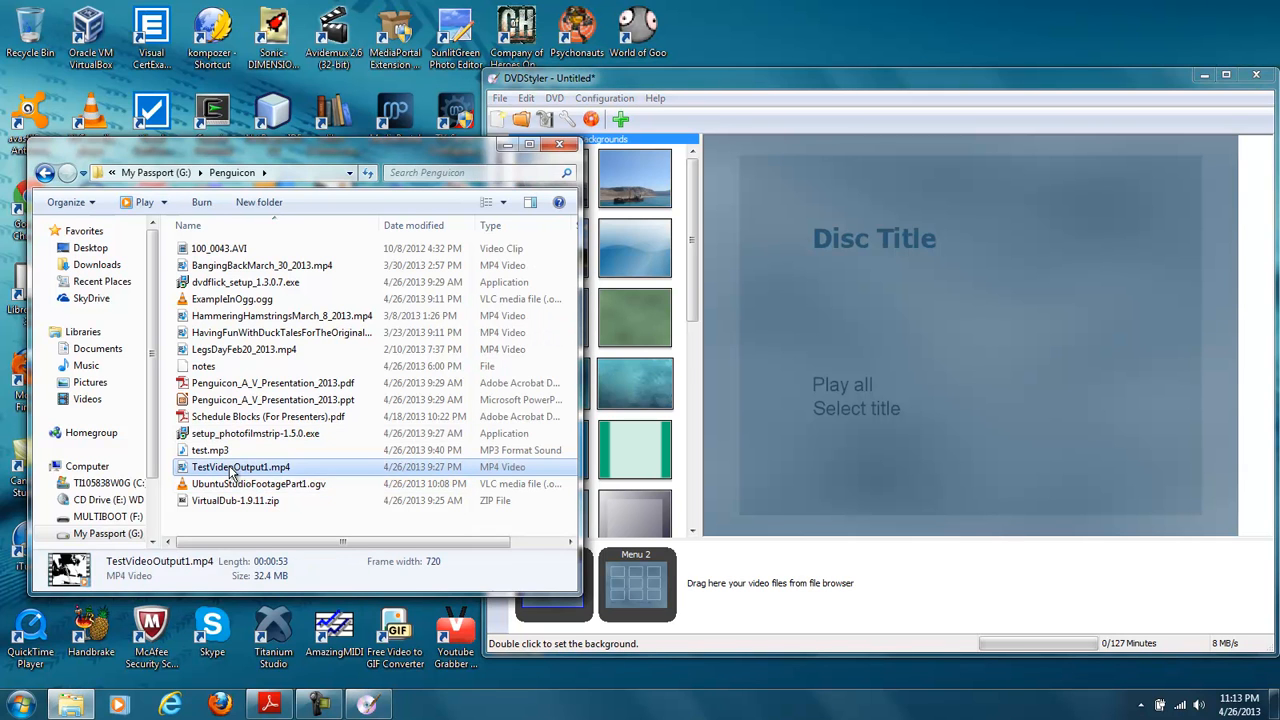
pyautogui.moveTo(238, 473); pyautogui.dragTo(714, 411)
pyautogui.moveTo(1023, 309); pyautogui.dragTo(1021, 307)
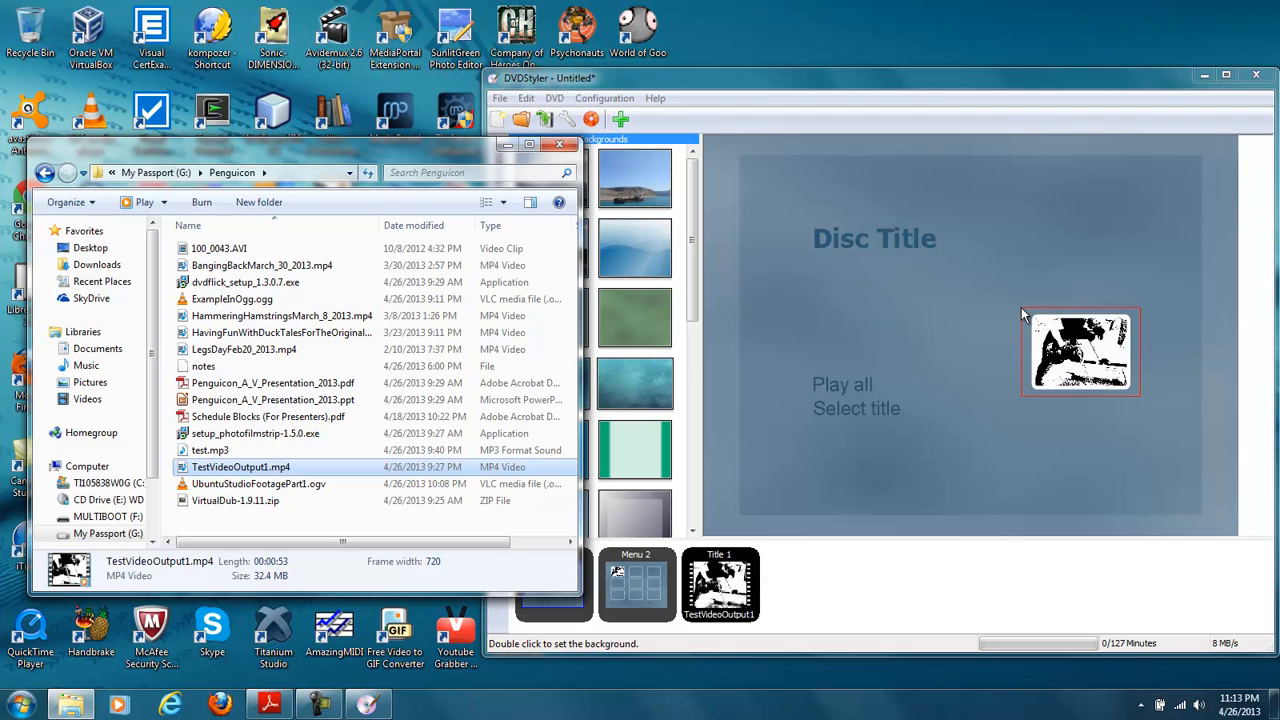
pyautogui.click(999, 329)
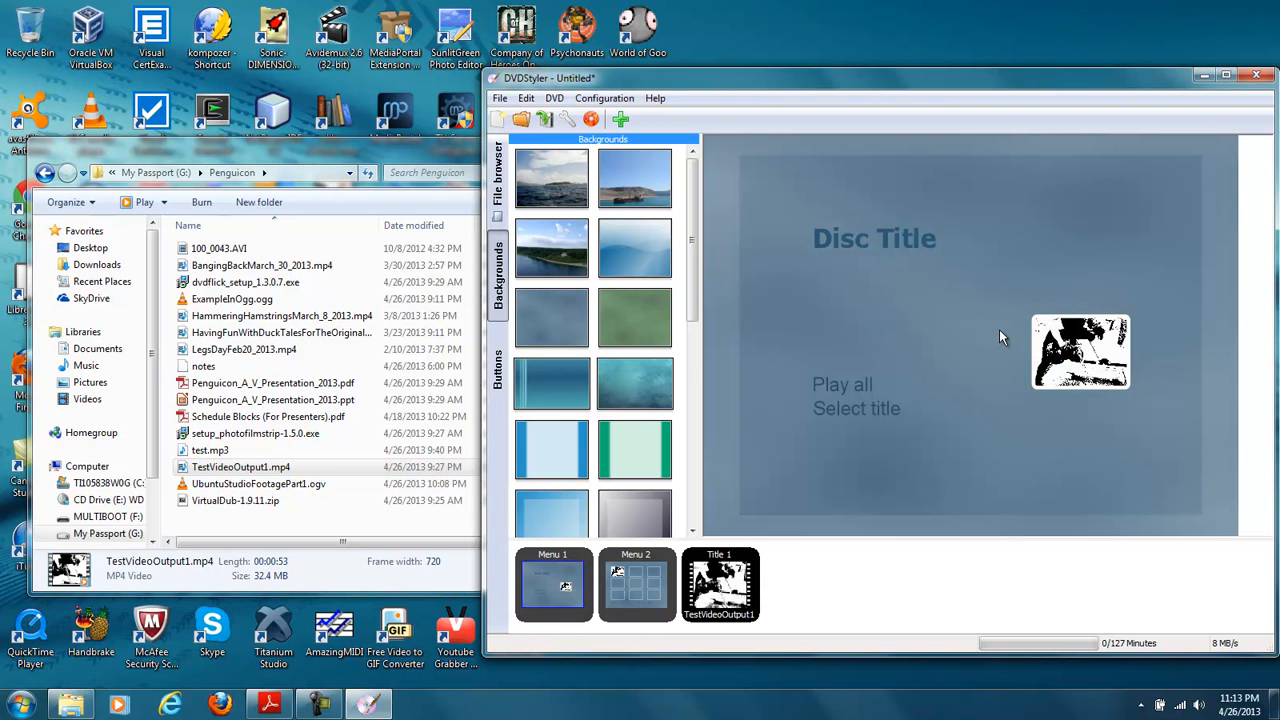
# - Change the disc title text on the first menu to "Workout Footage 2013"
pyautogui.doubleClick(902, 233)
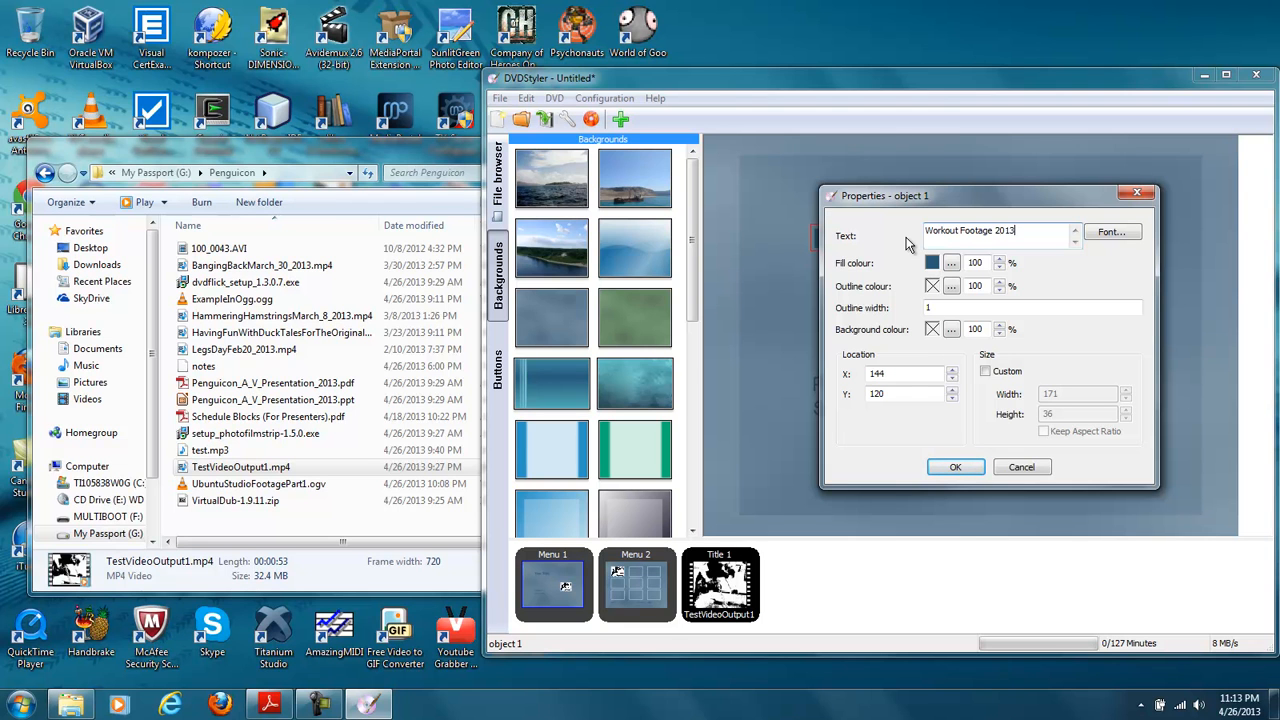
pyautogui.click(953, 468)
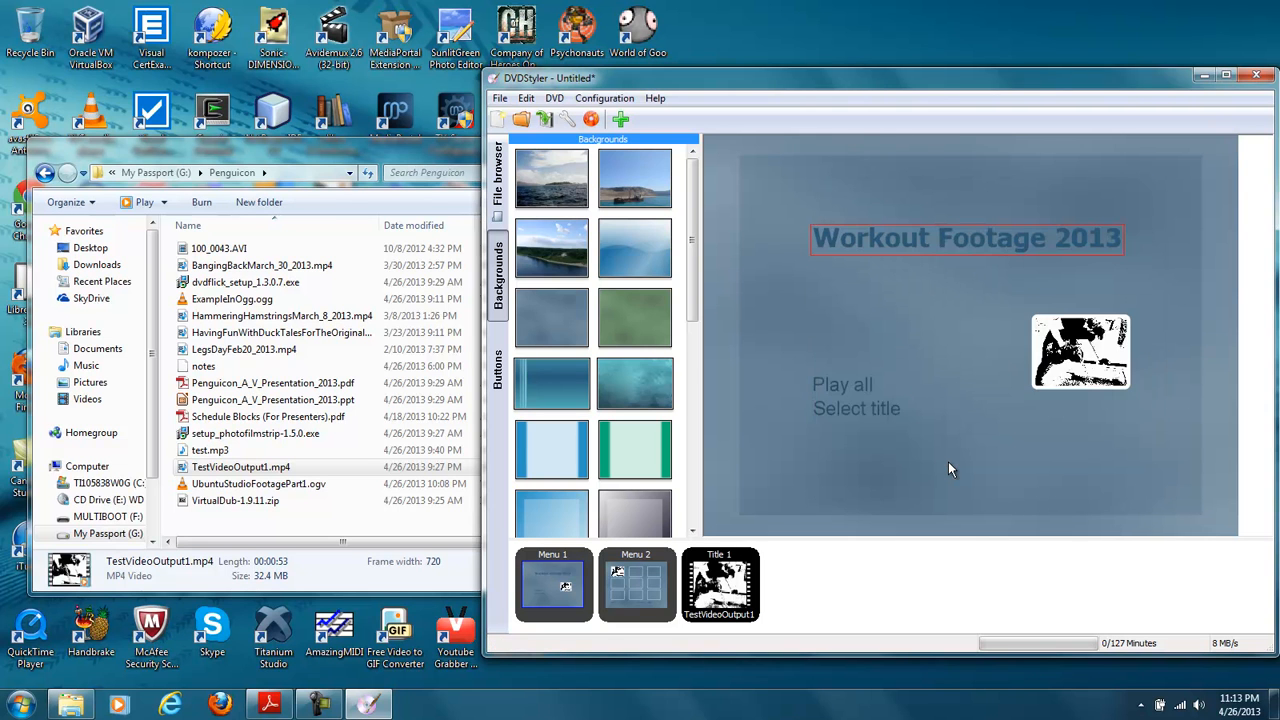
pyautogui.click(966, 381)
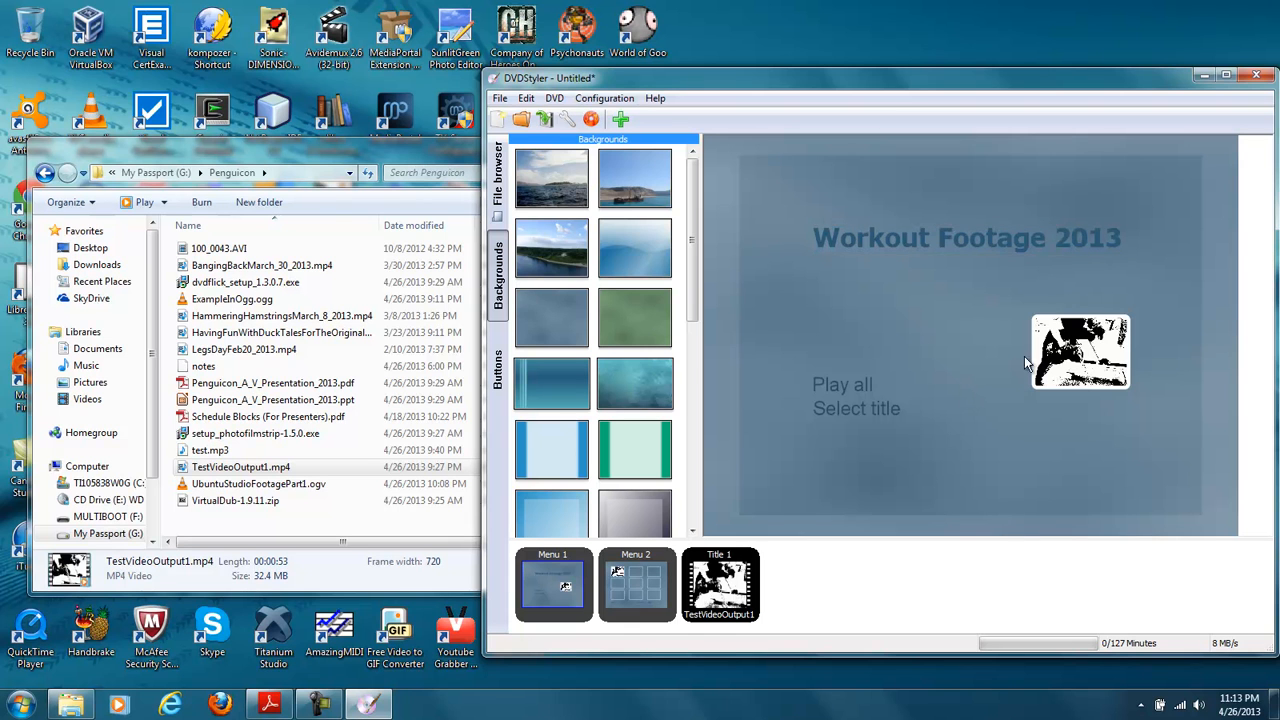
# - Review the properties of the video thumbnail button on the first menu and close them without changes
pyautogui.click(1056, 350)
pyautogui.rightClick(1057, 350)
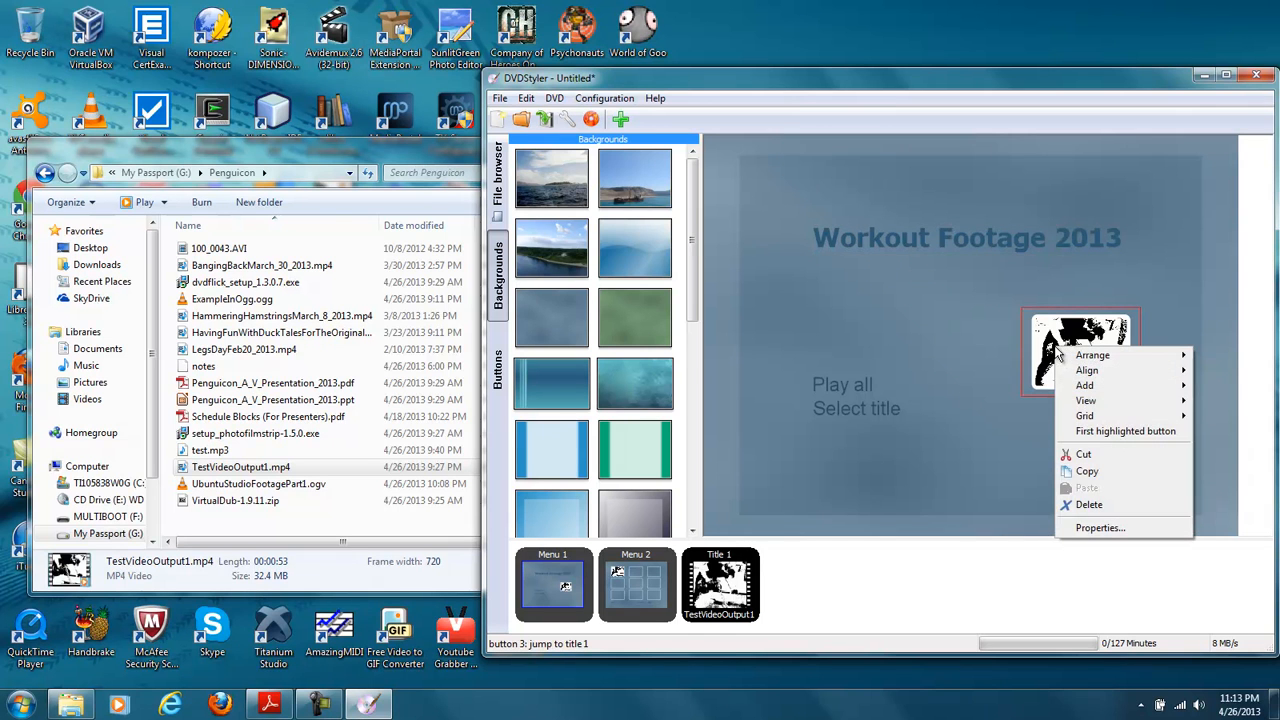
pyautogui.click(1081, 527)
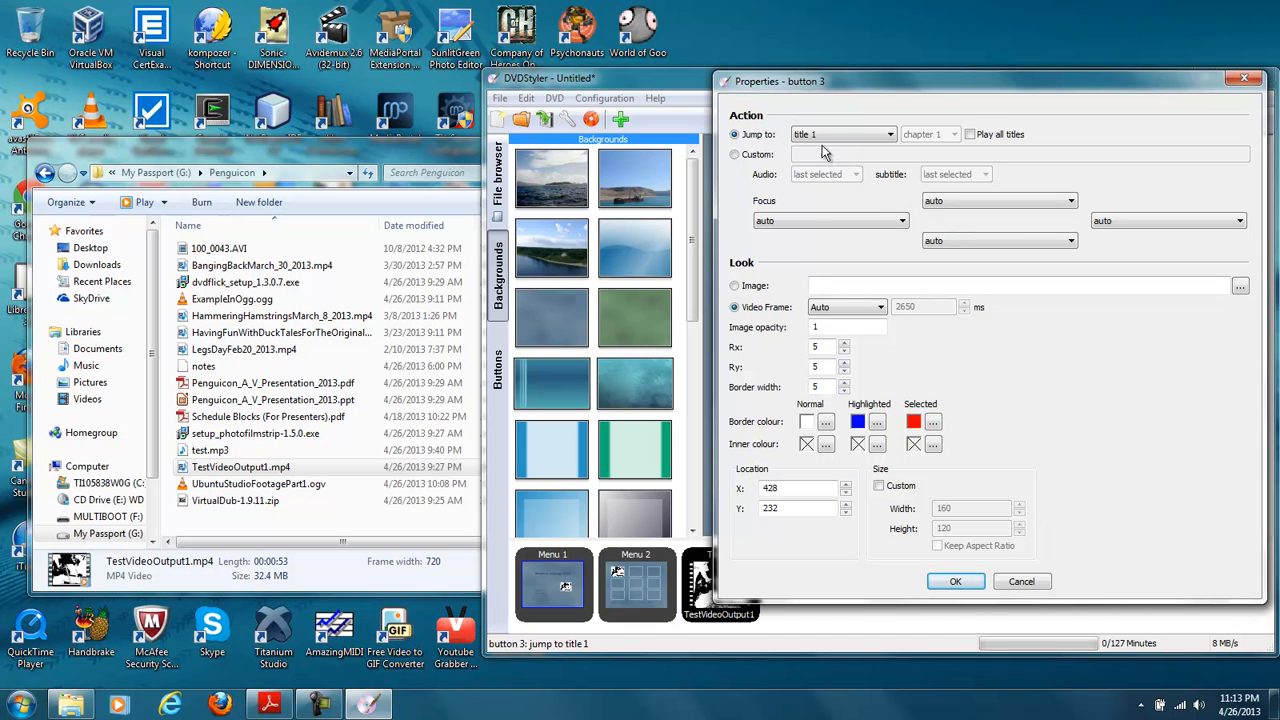
pyautogui.click(1022, 588)
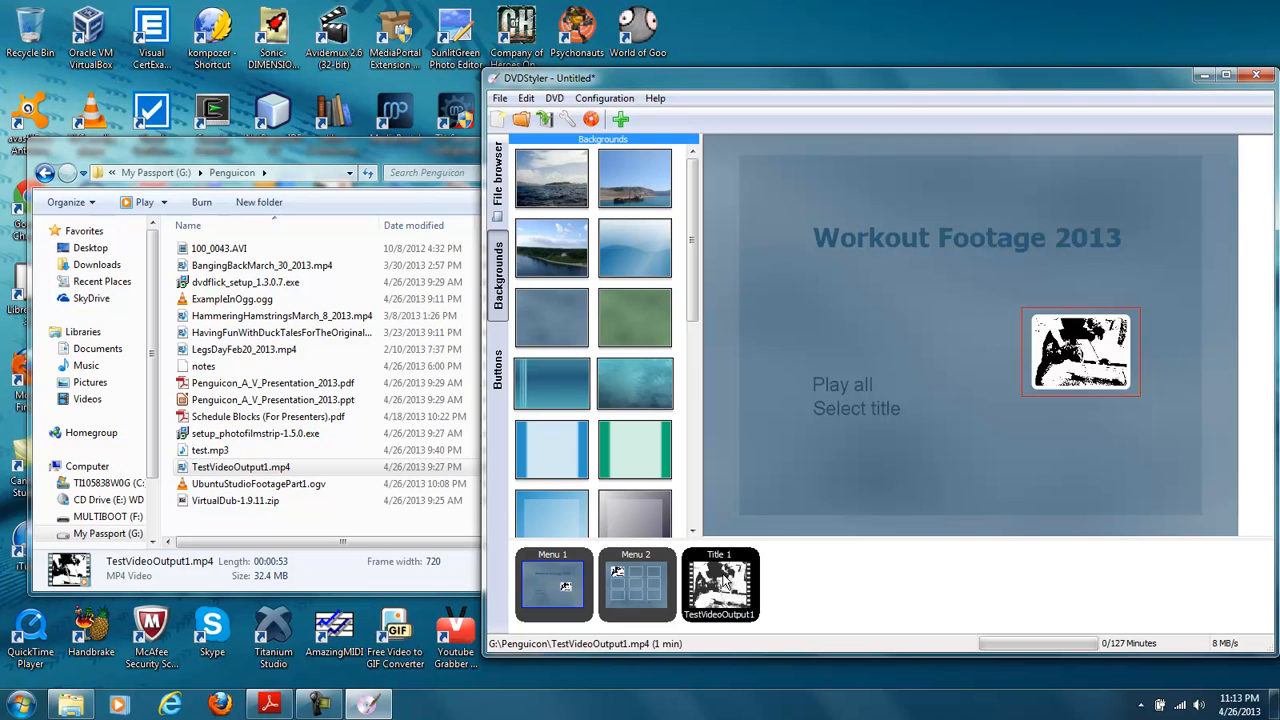
# - Add chapter points at 0:19 and 0:53 to the TestVideoOutput1 title and accept its properties
pyautogui.rightClick(723, 579)
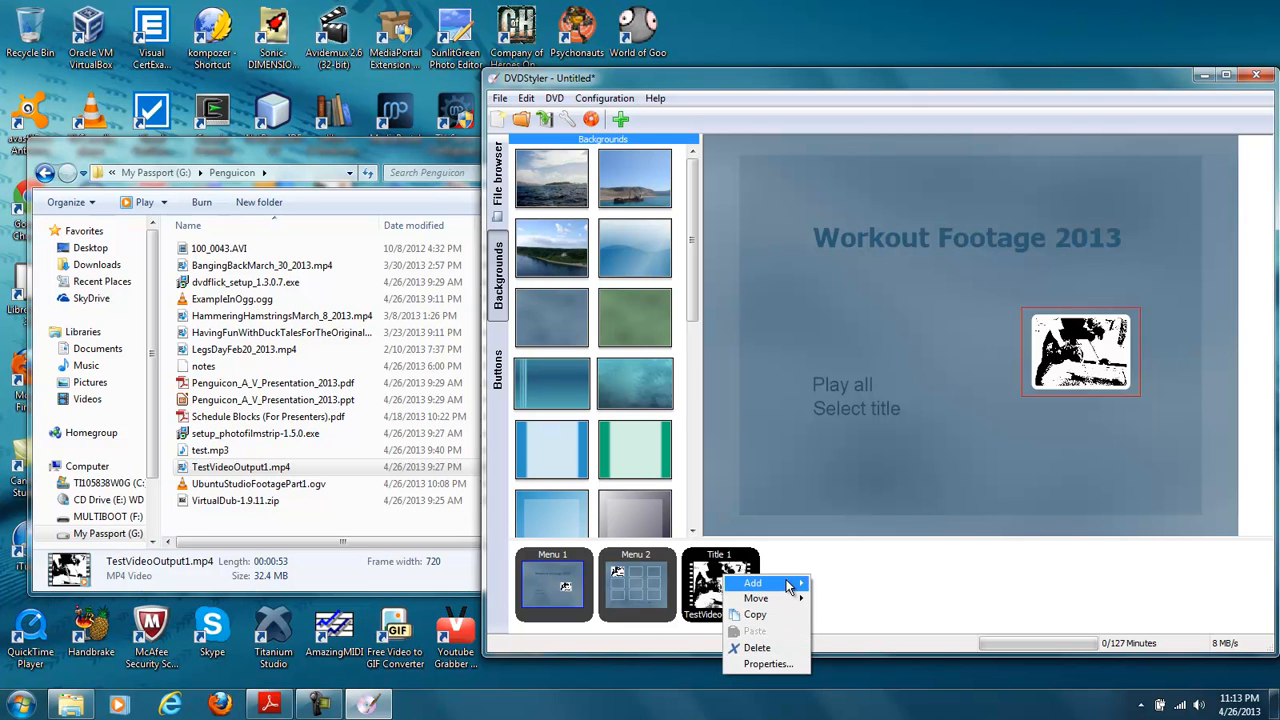
pyautogui.moveTo(790, 586)
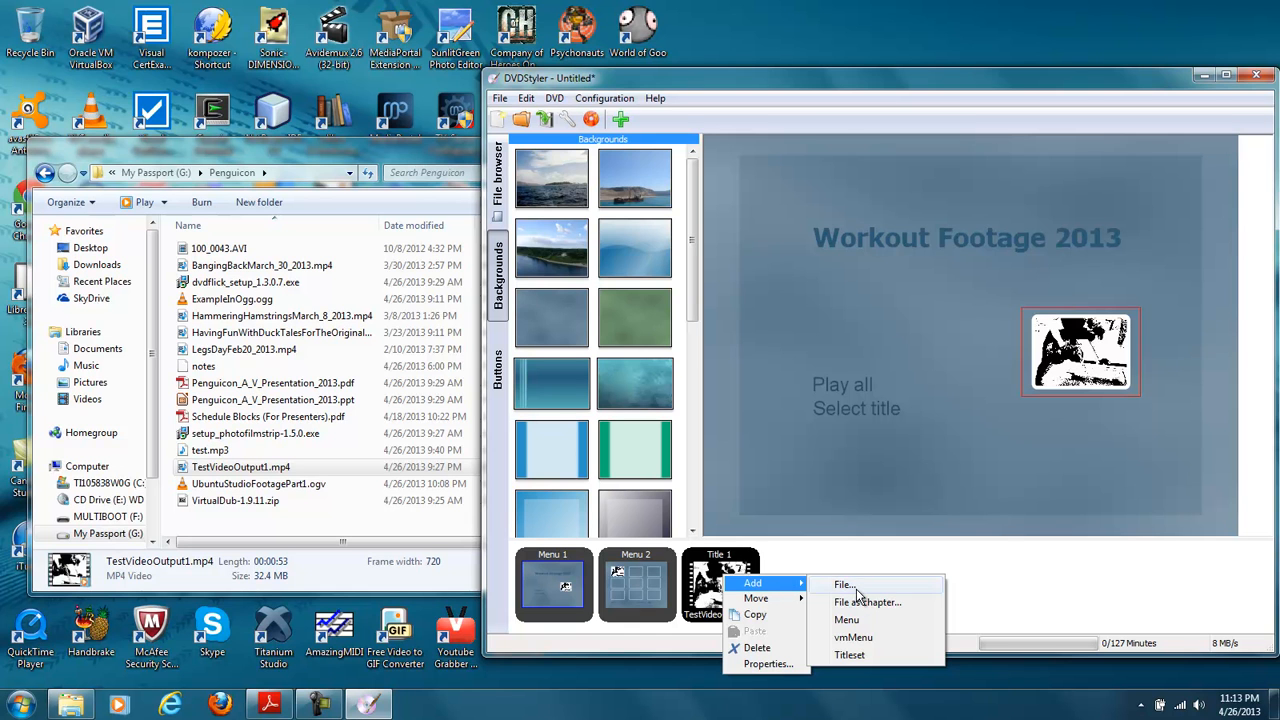
pyautogui.click(796, 664)
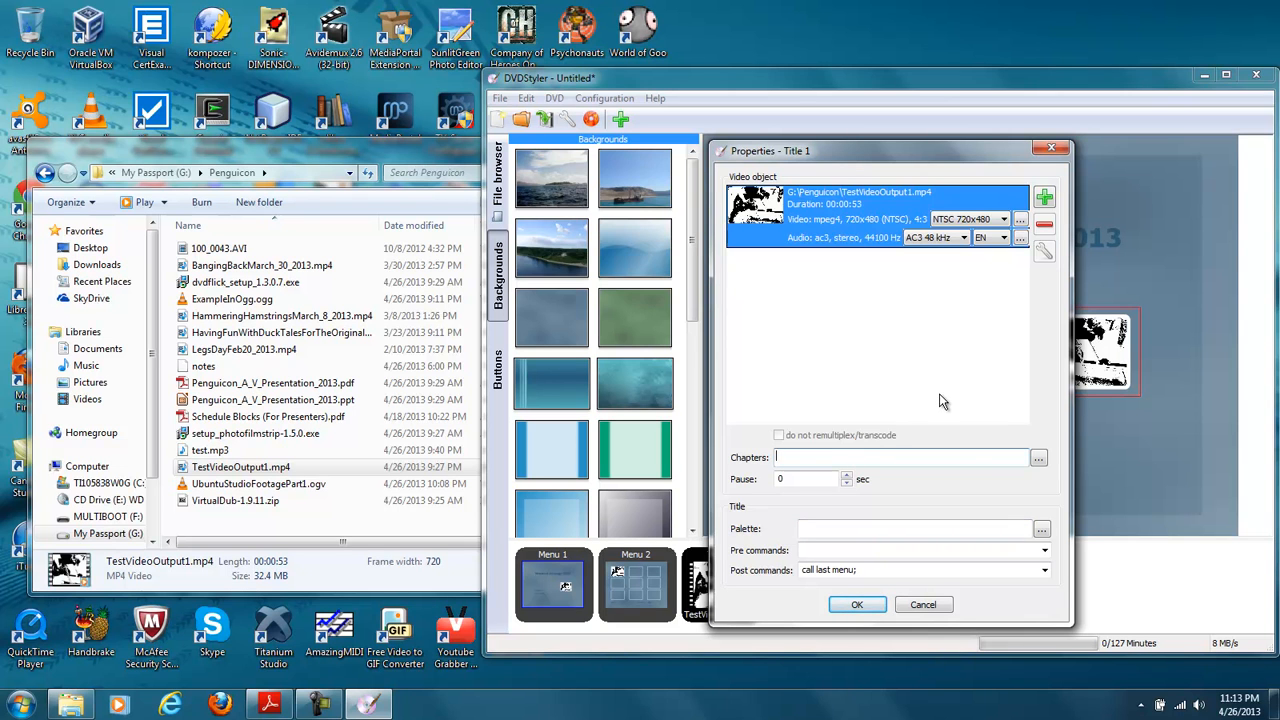
pyautogui.click(1038, 458)
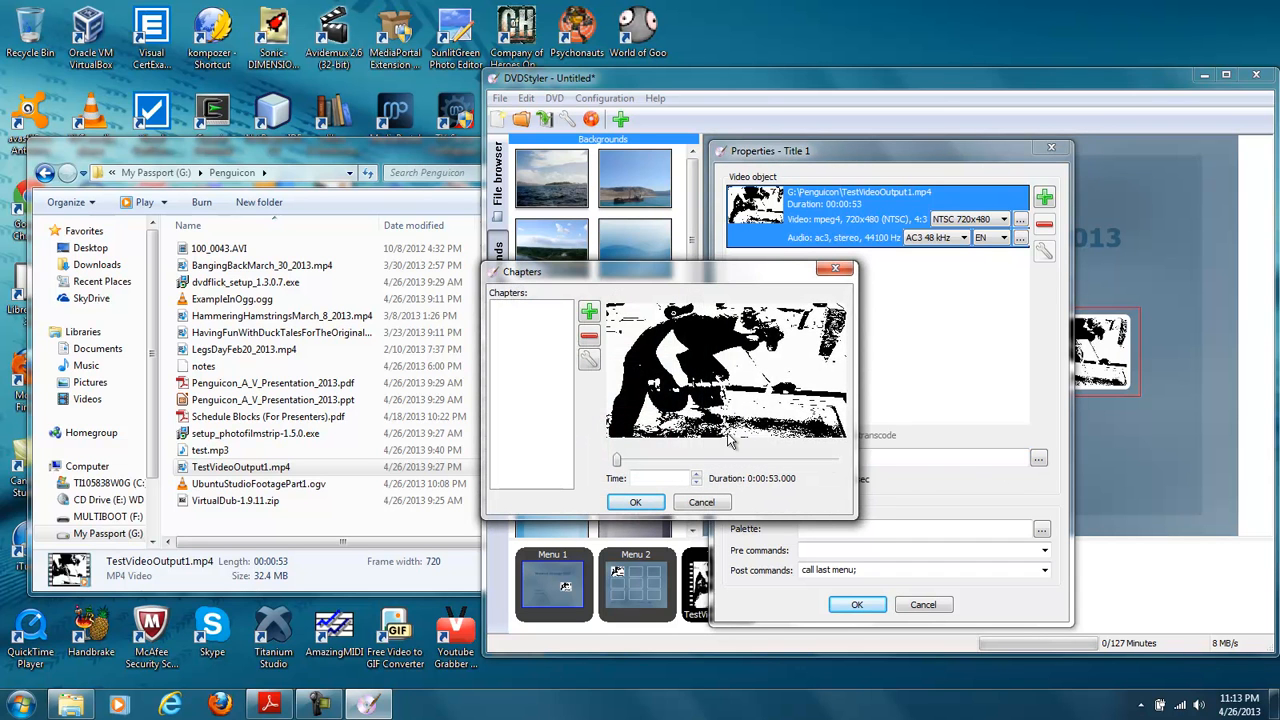
pyautogui.moveTo(622, 461); pyautogui.dragTo(678, 461)
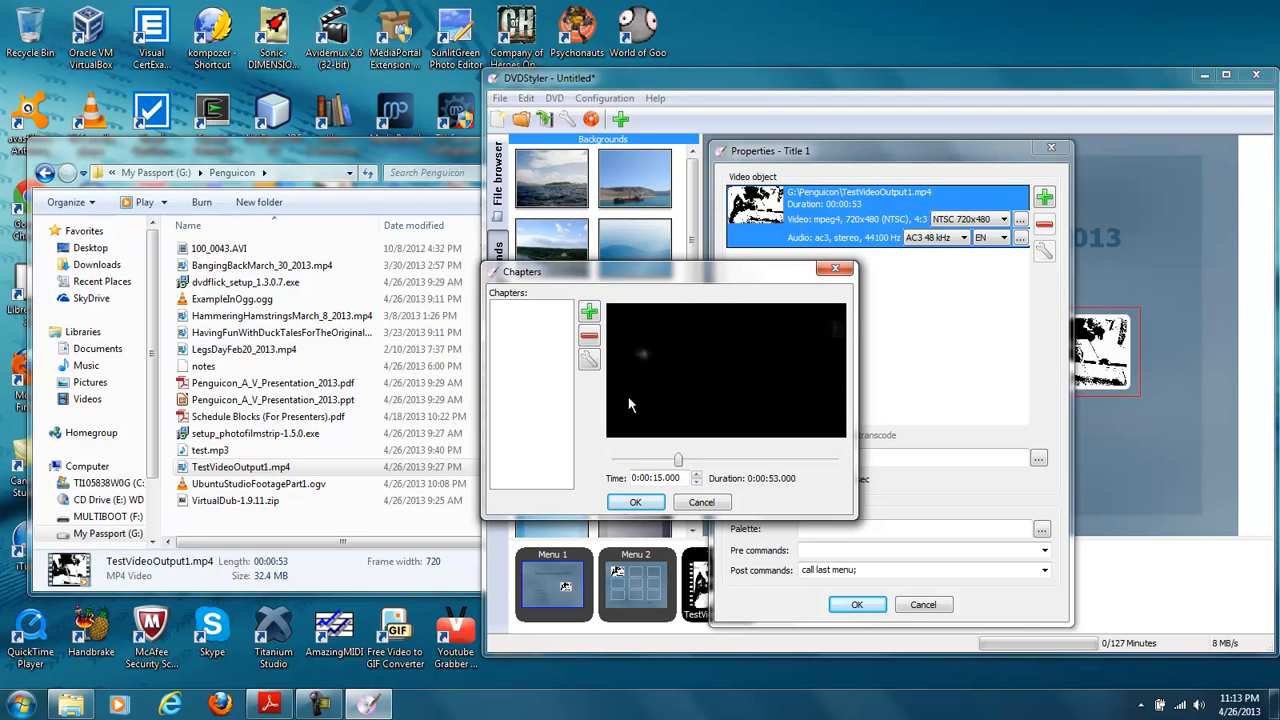
pyautogui.click(590, 314)
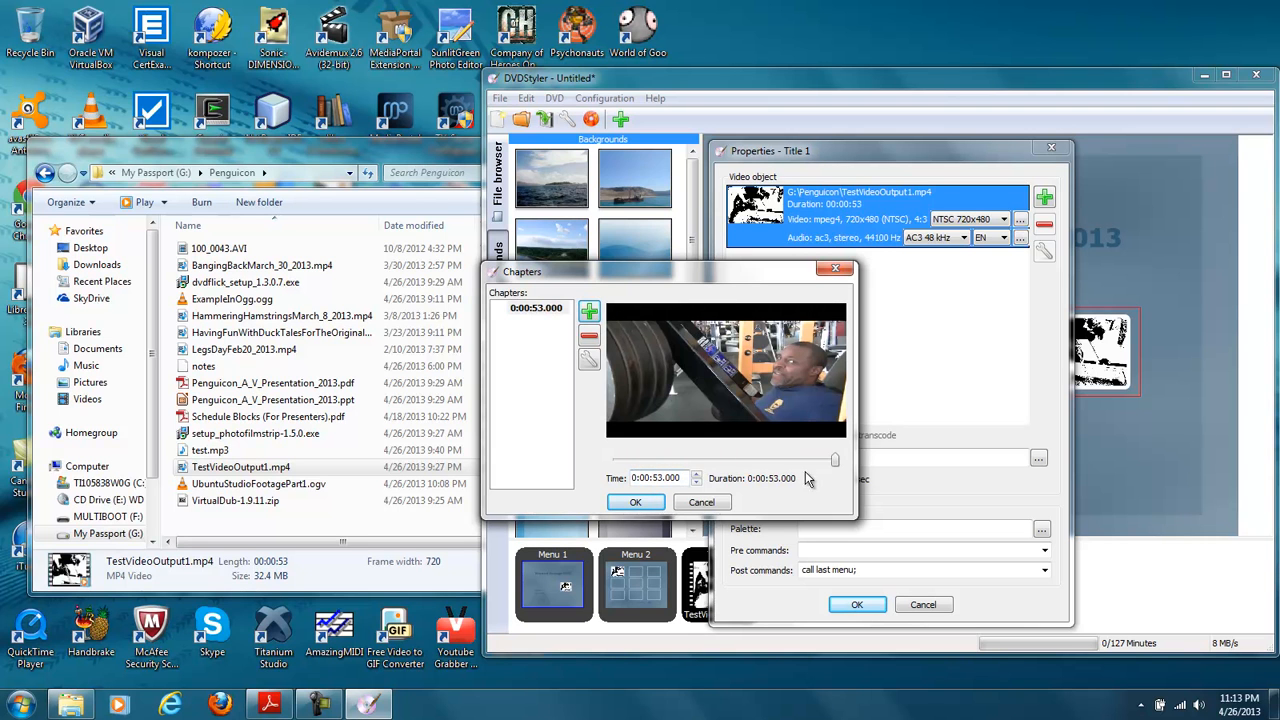
pyautogui.moveTo(836, 464); pyautogui.dragTo(695, 463)
pyautogui.click(589, 312)
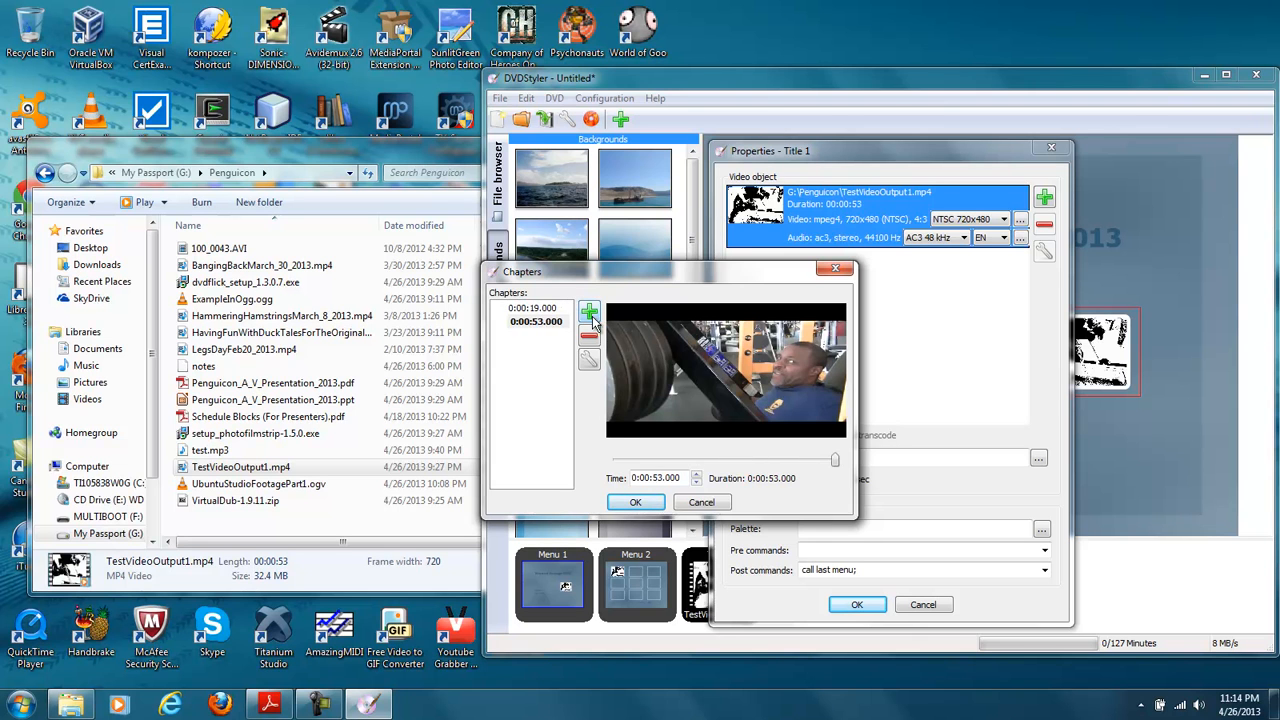
pyautogui.click(635, 502)
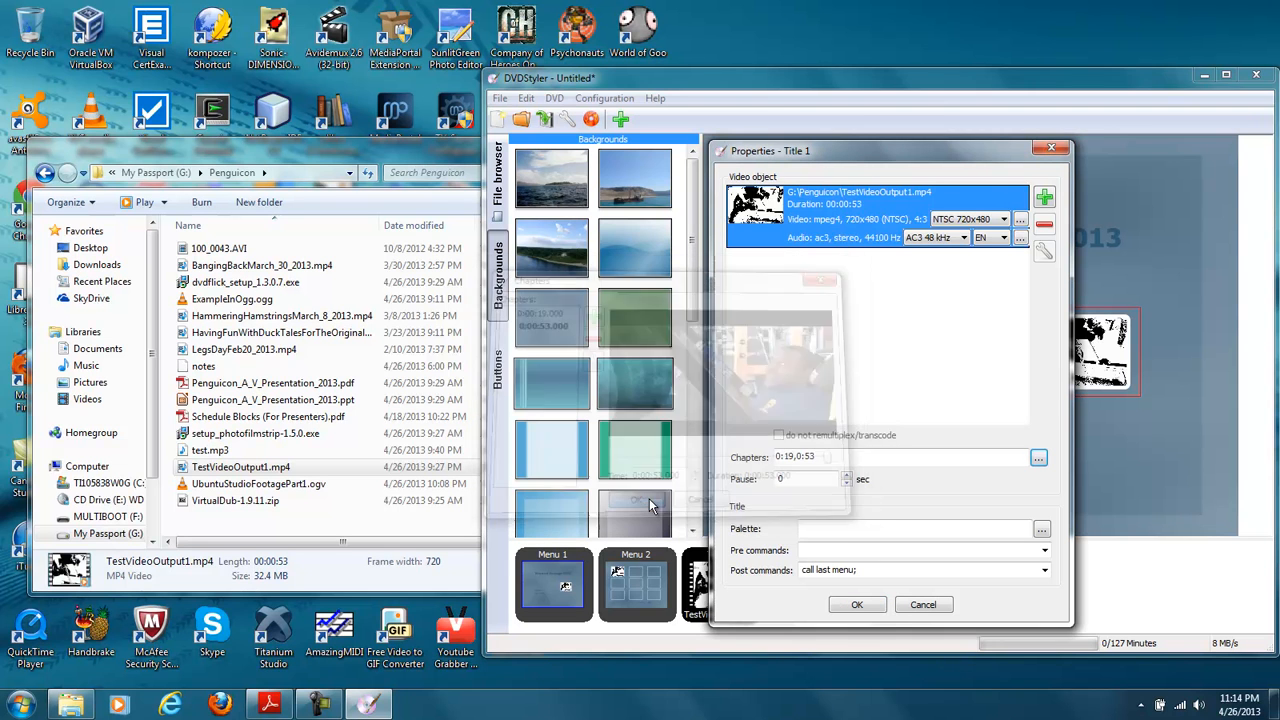
pyautogui.click(879, 606)
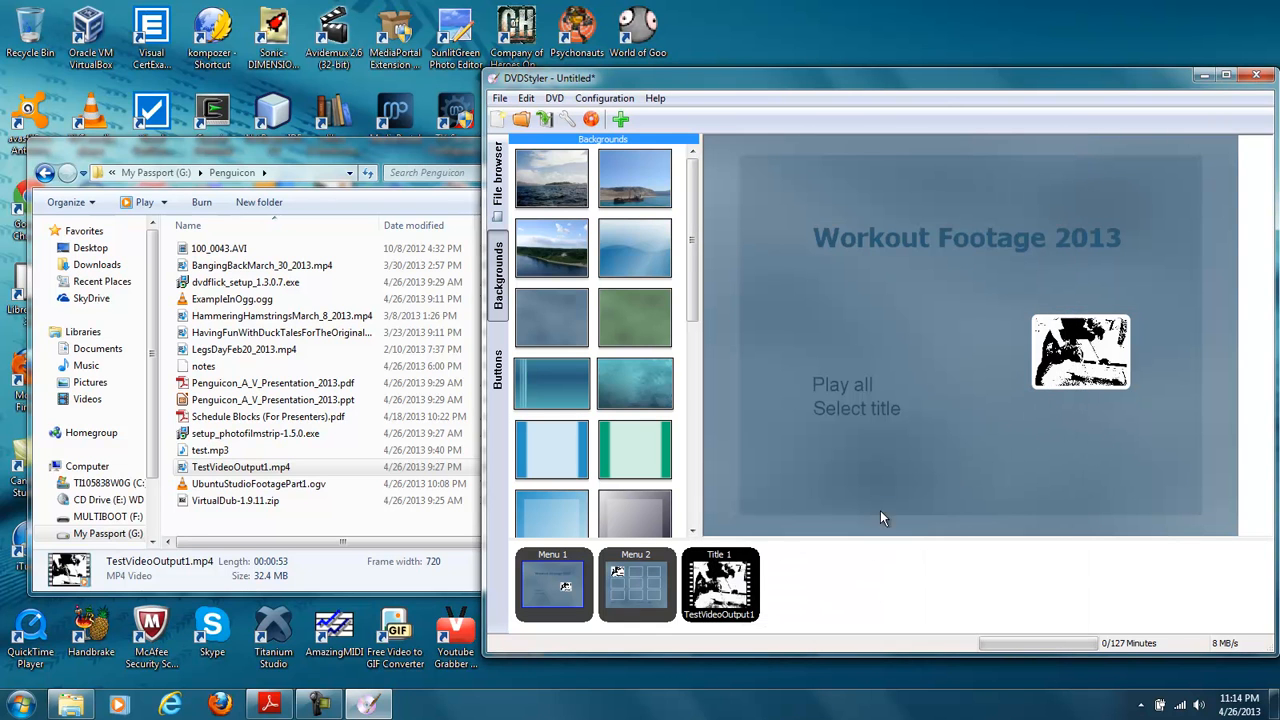
# - Review the DVD burn options, selecting the option to create an ISO image, and cancel without starting
pyautogui.click(556, 100)
pyautogui.moveTo(502, 100)
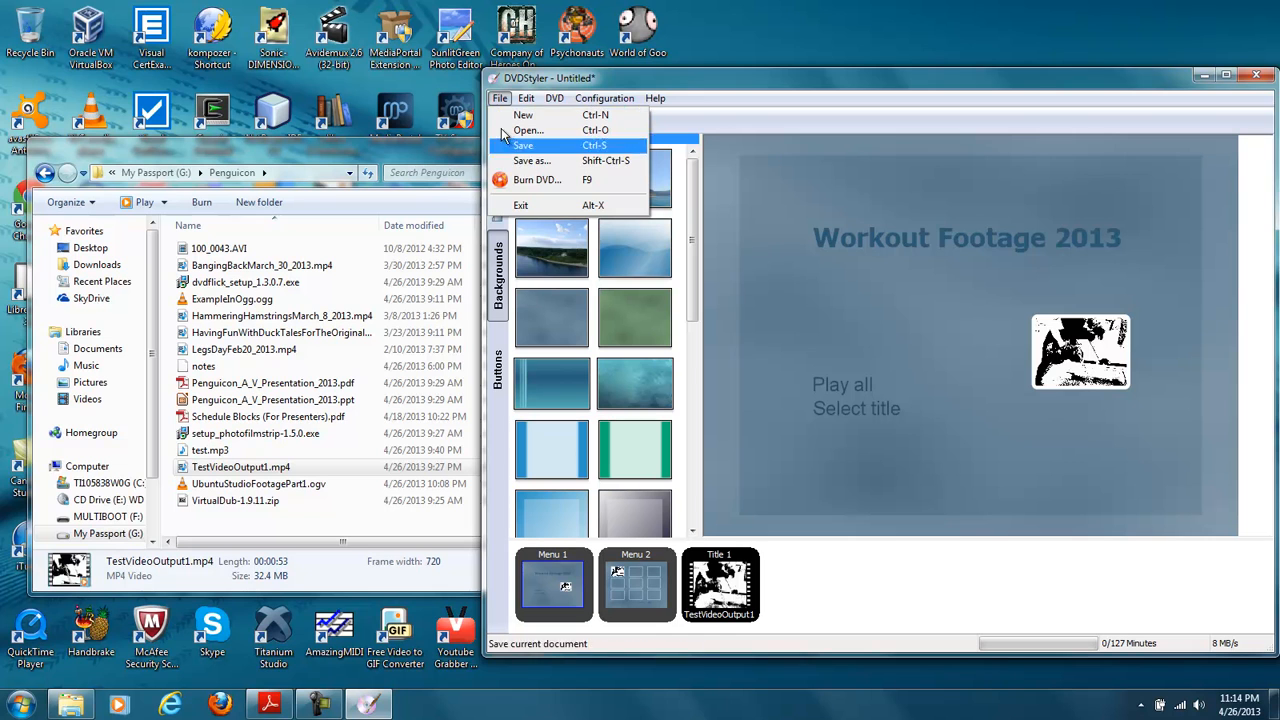
pyautogui.click(519, 181)
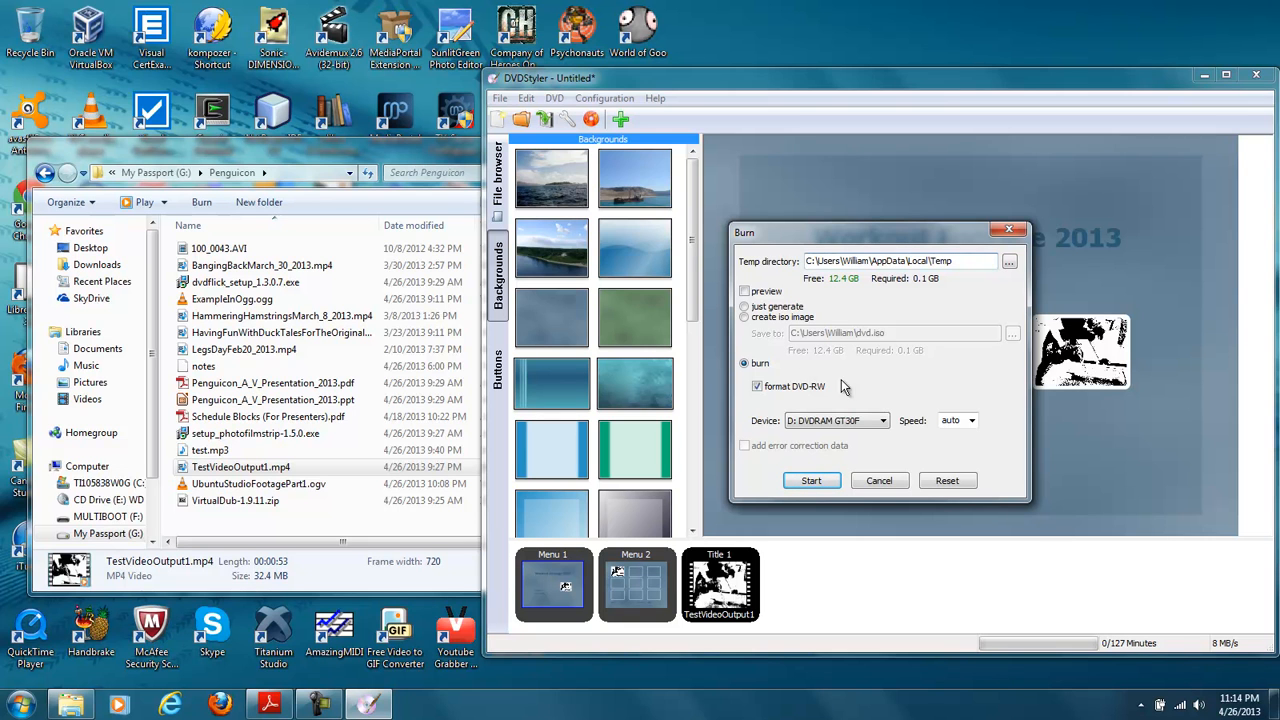
pyautogui.click(745, 317)
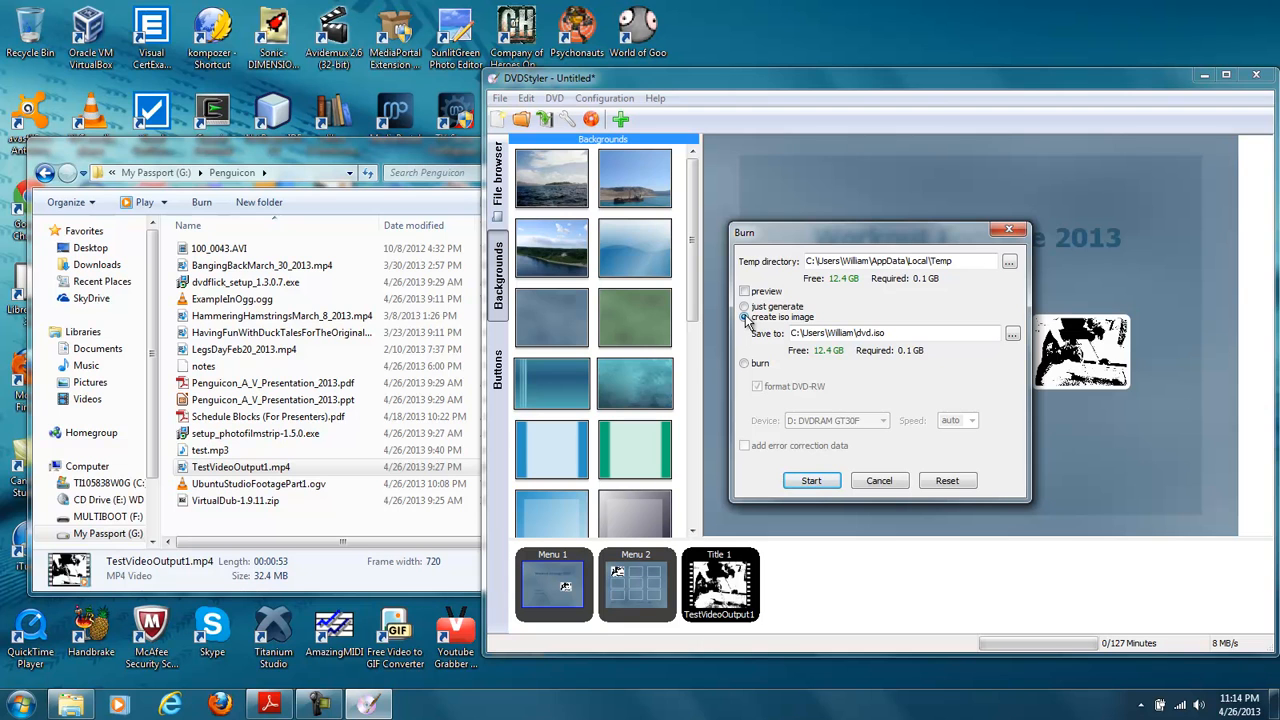
pyautogui.click(884, 479)
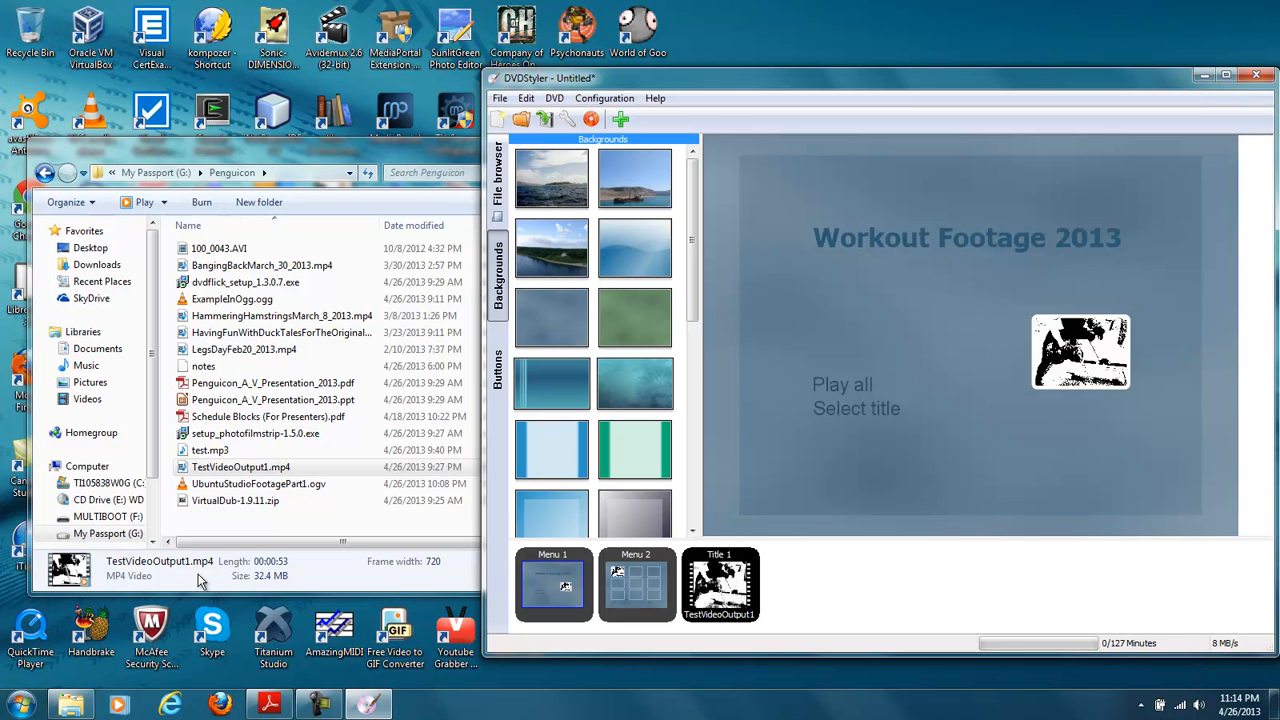
# - Switch to InfraRecorder and look at choosing a disc image to write, selecting linuxmint-14.1-cinnamon-dvd-64bit.iso and cancelling
pyautogui.click(20, 704)
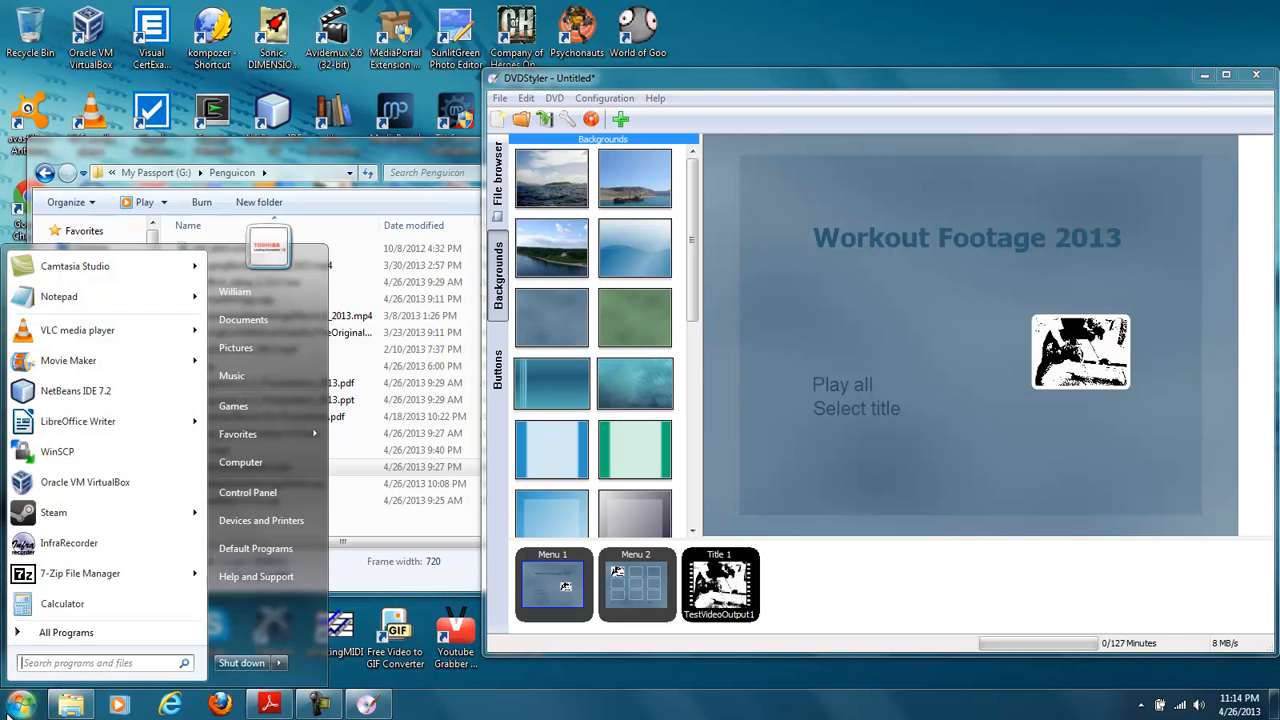
pyautogui.click(72, 545)
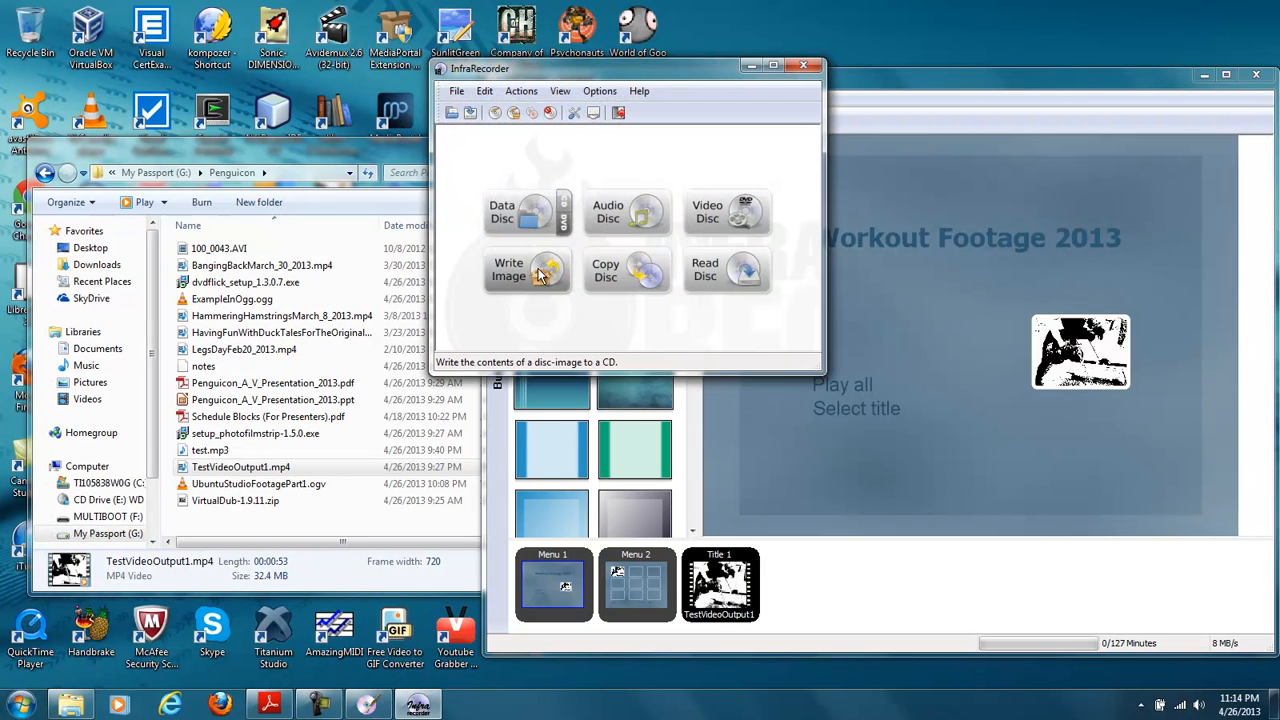
pyautogui.click(540, 276)
pyautogui.click(580, 222)
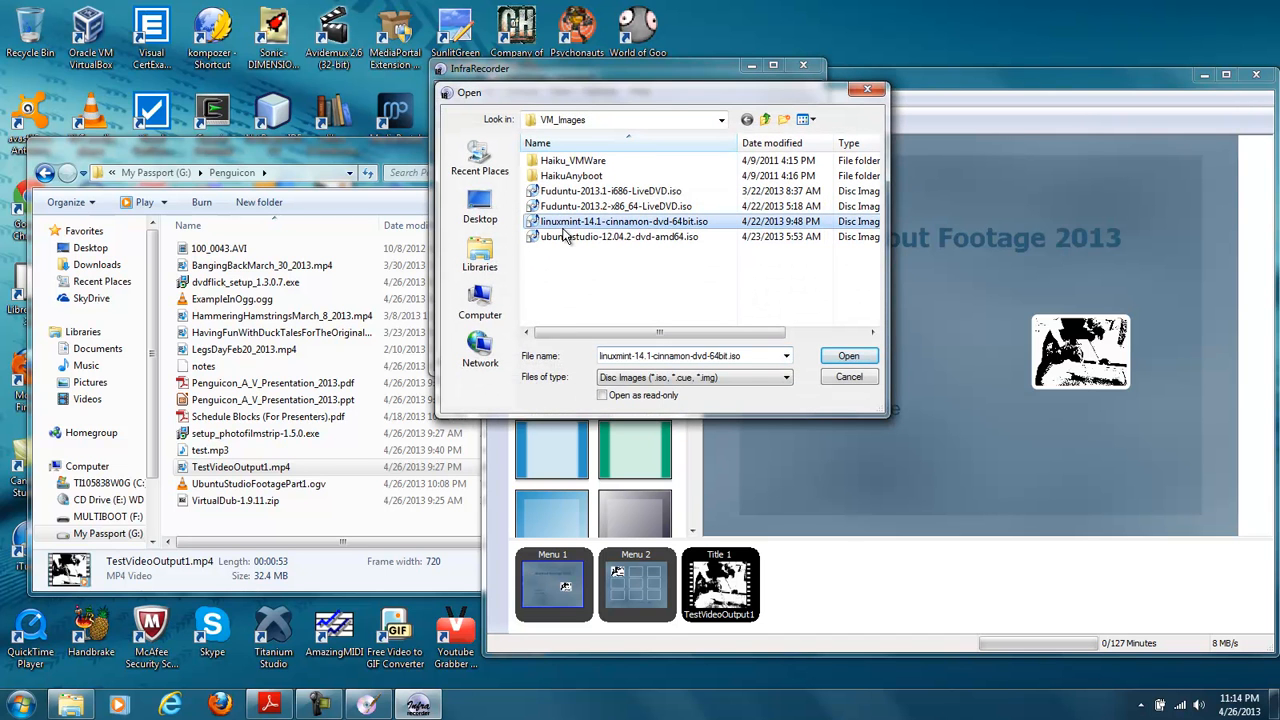
pyautogui.click(847, 376)
# - Close InfraRecorder and DVDStyler, discarding the unsaved DVD project
pyautogui.click(810, 68)
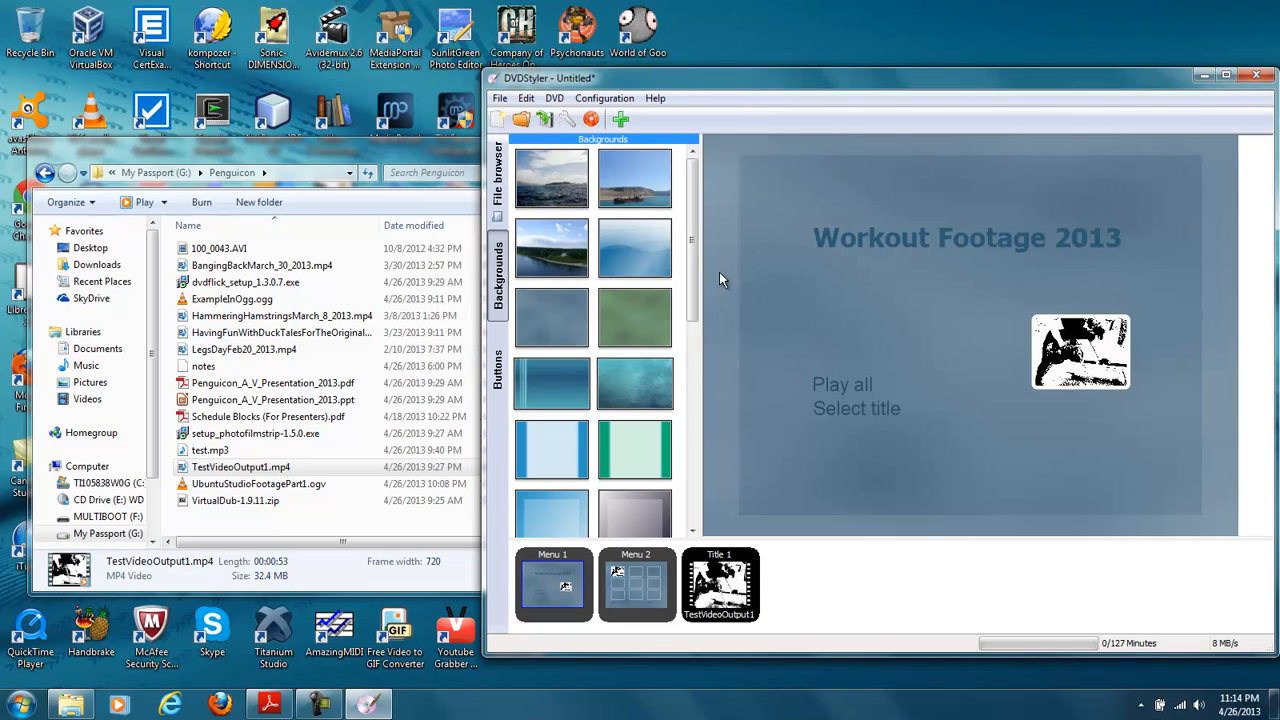
pyautogui.click(1256, 75)
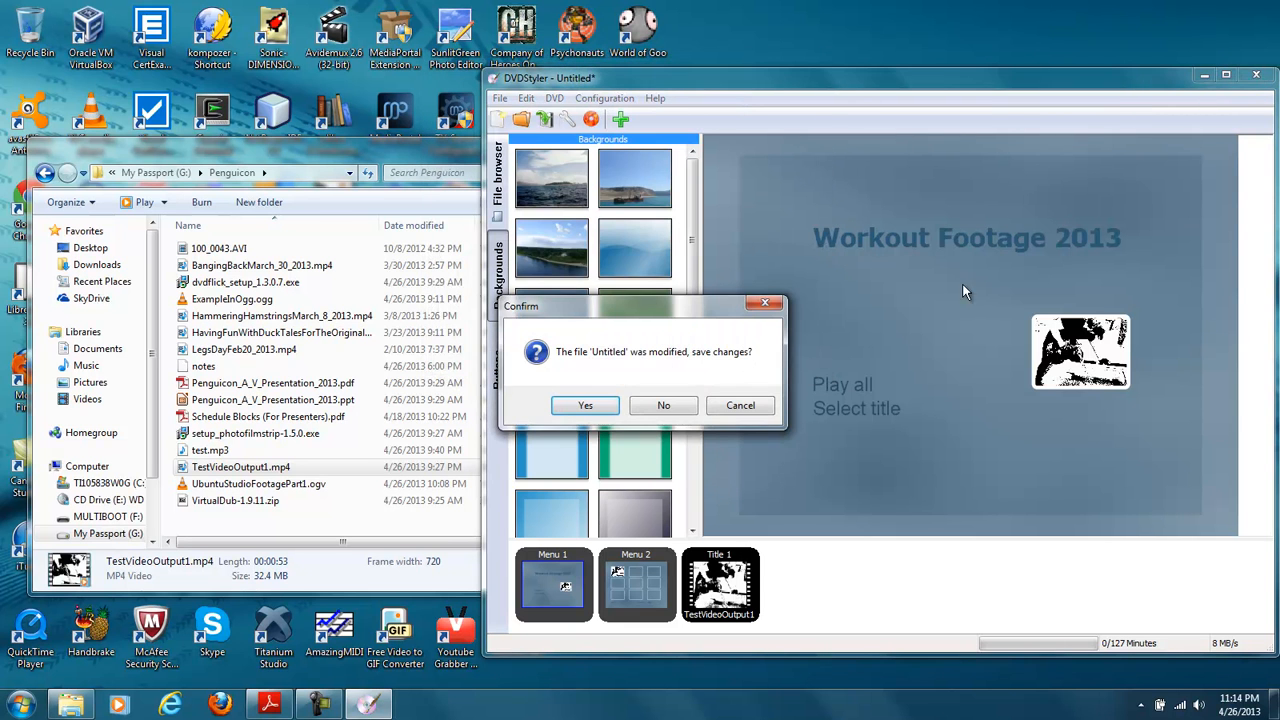
pyautogui.click(680, 401)
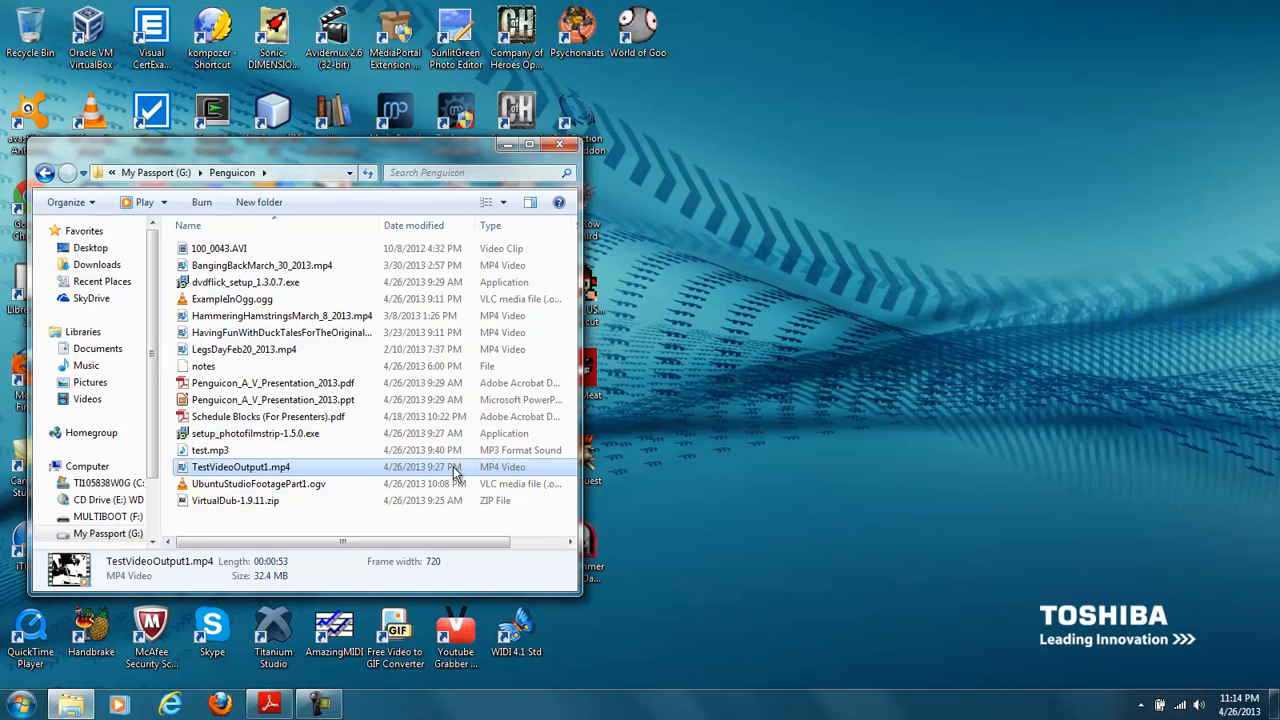
# - Extract all contents of VirtualDub-1.9.11.zip into G:\Penguicon\ with 7-Zip and close the archive
pyautogui.click(257, 503)
pyautogui.rightClick(256, 502)
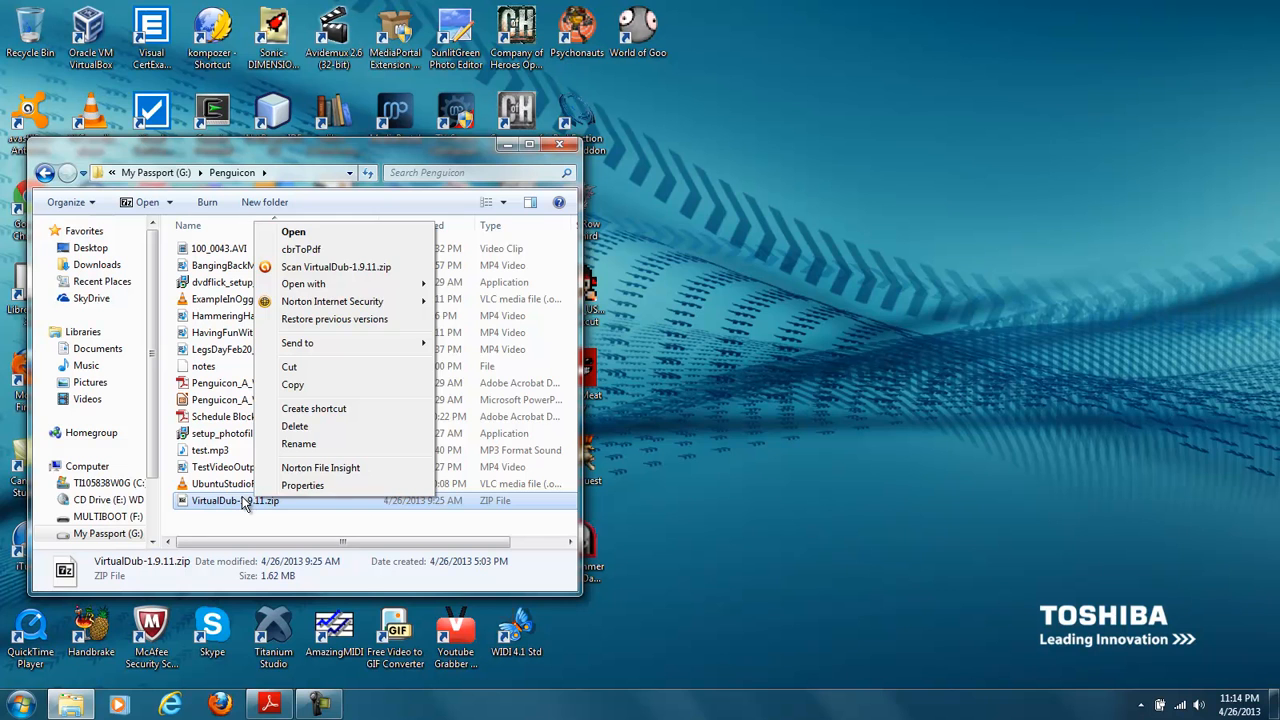
pyautogui.click(247, 503)
pyautogui.doubleClick(248, 503)
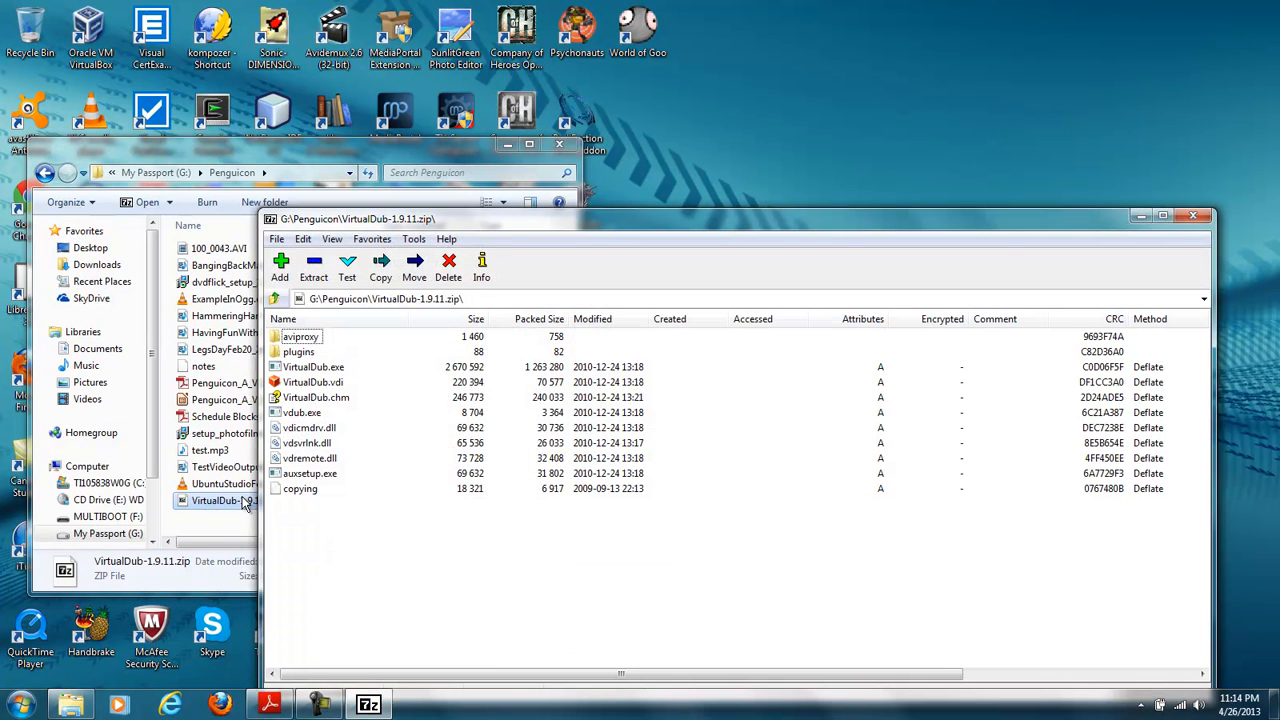
pyautogui.click(314, 268)
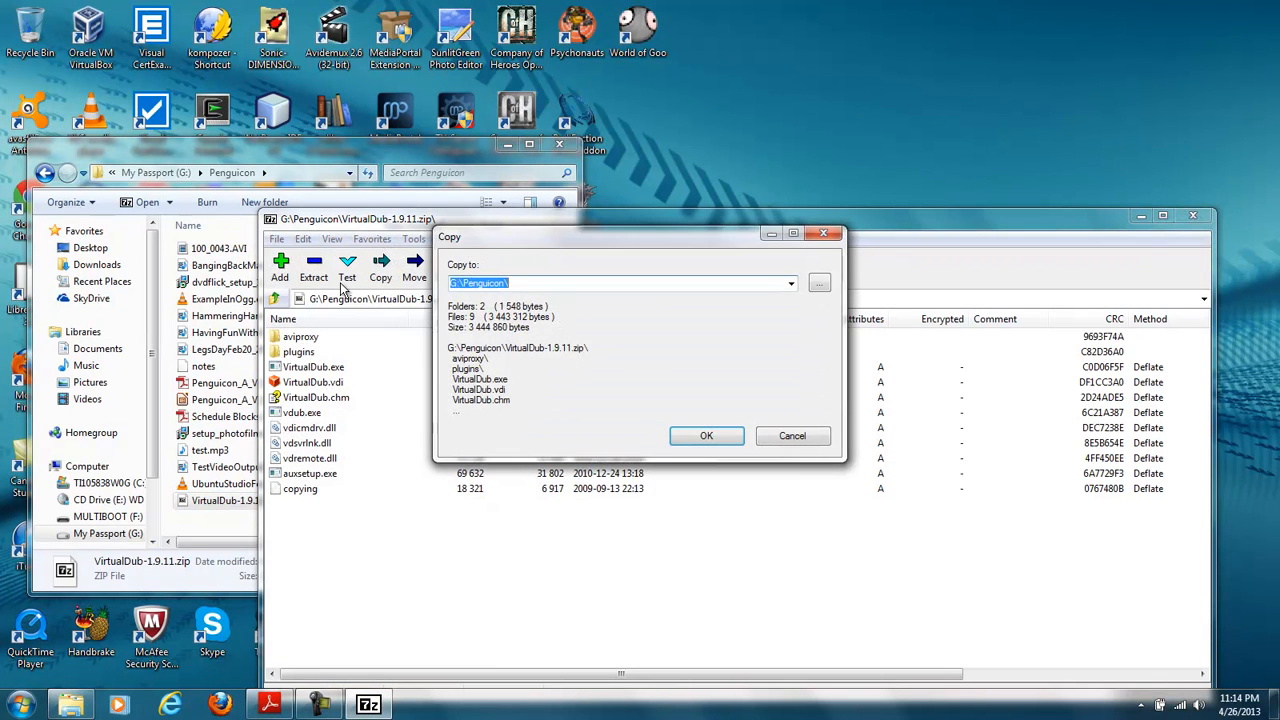
pyautogui.click(705, 435)
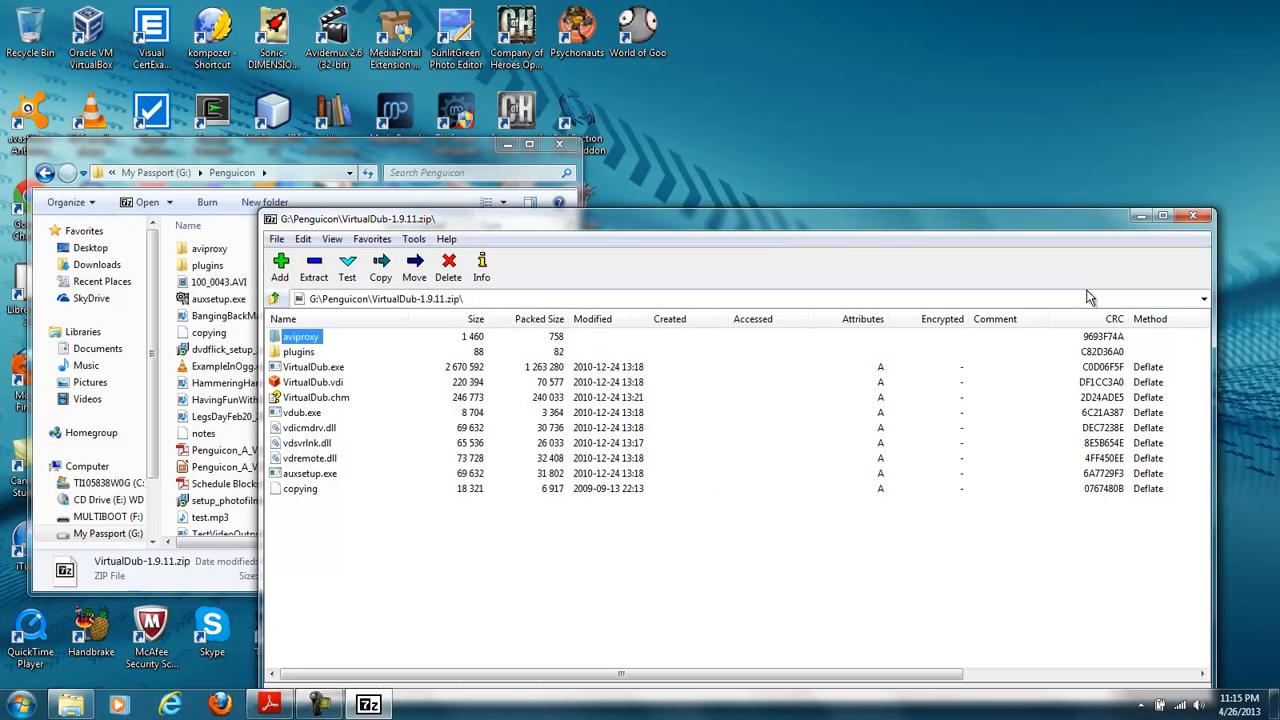
pyautogui.click(1193, 215)
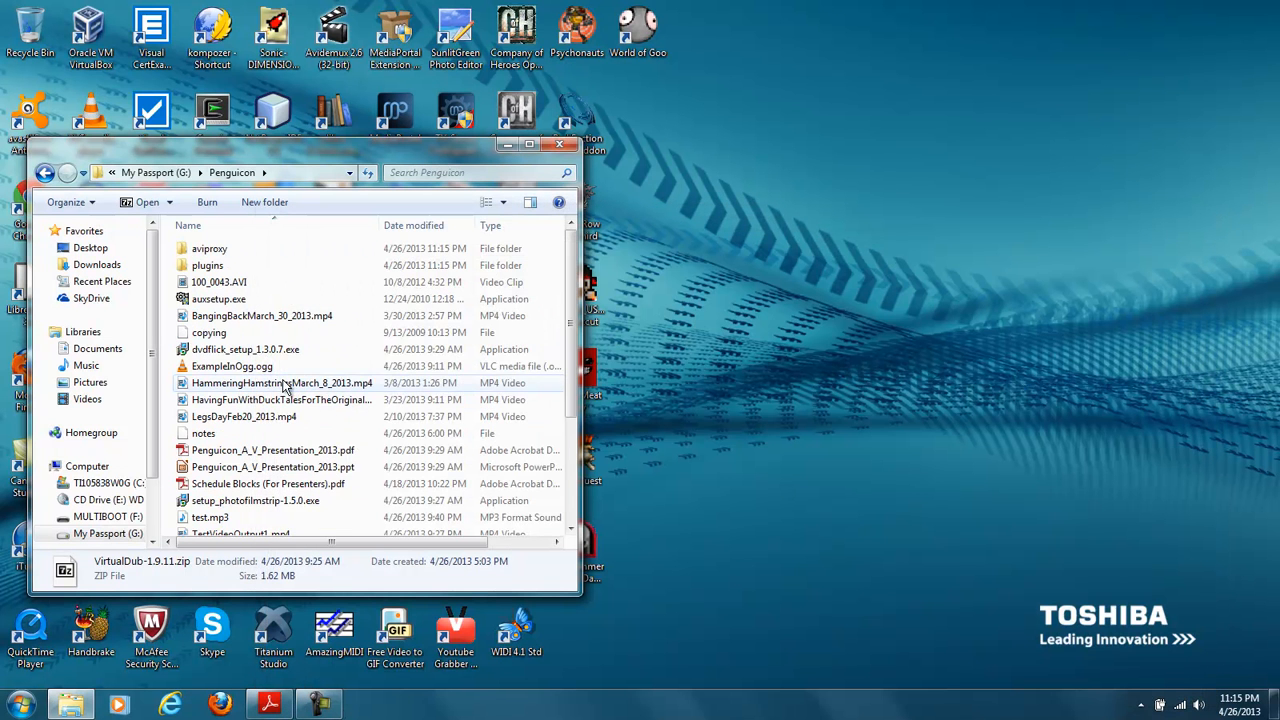
# - Extract VirtualDub-1.9.11.zip again into its own folder, G:\Penguicon\VirtualDub, and close the archive
pyautogui.scroll(-3, 280, 380)
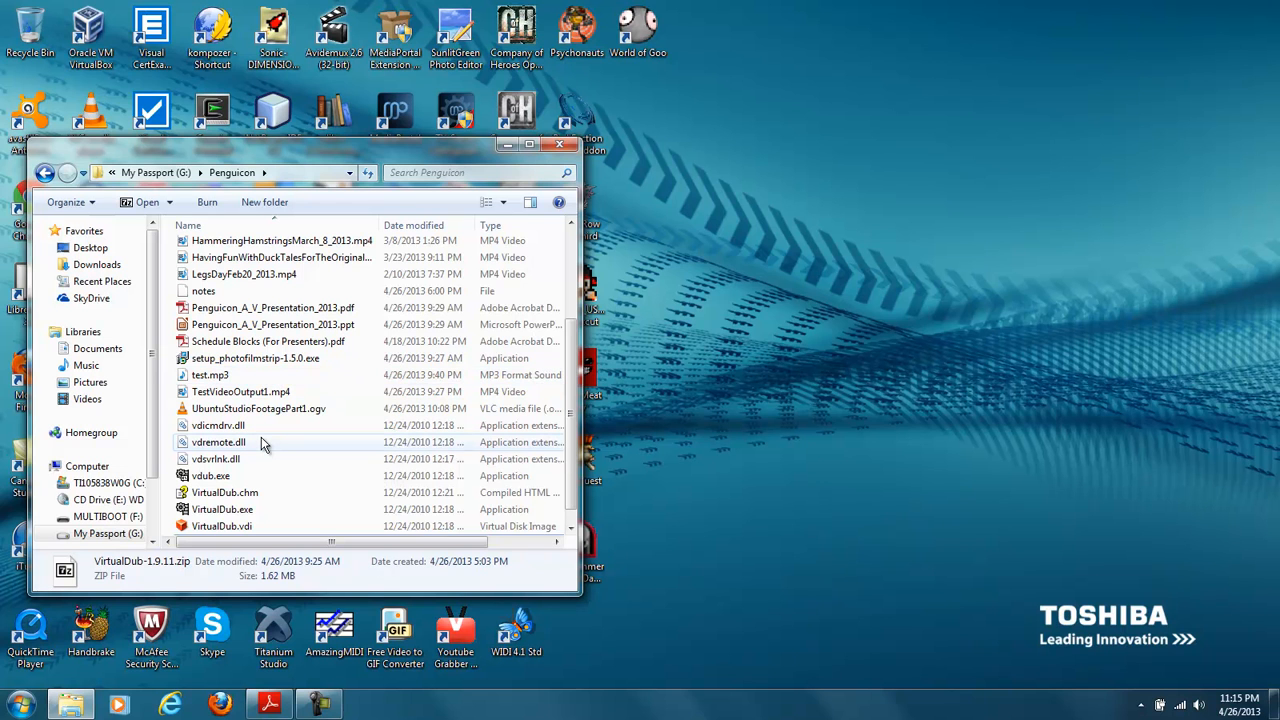
pyautogui.moveTo(262, 441)
pyautogui.scroll(3, 261, 441)
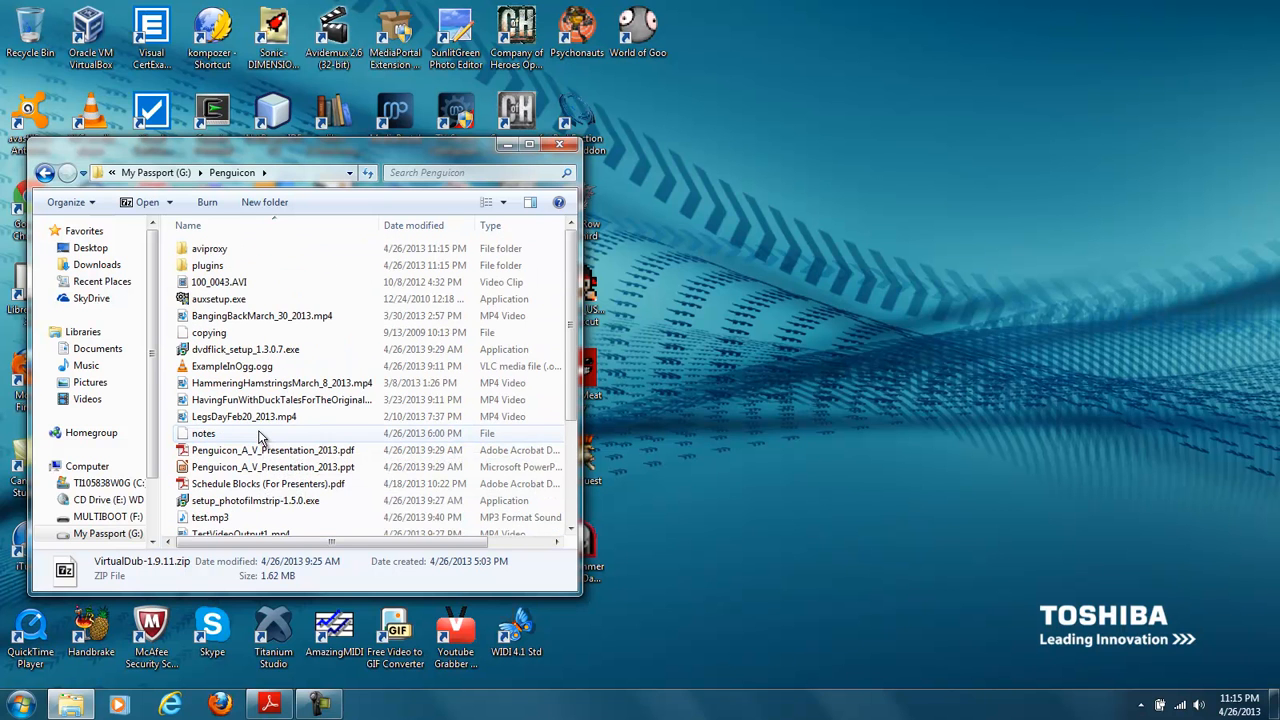
pyautogui.scroll(-3, 258, 435)
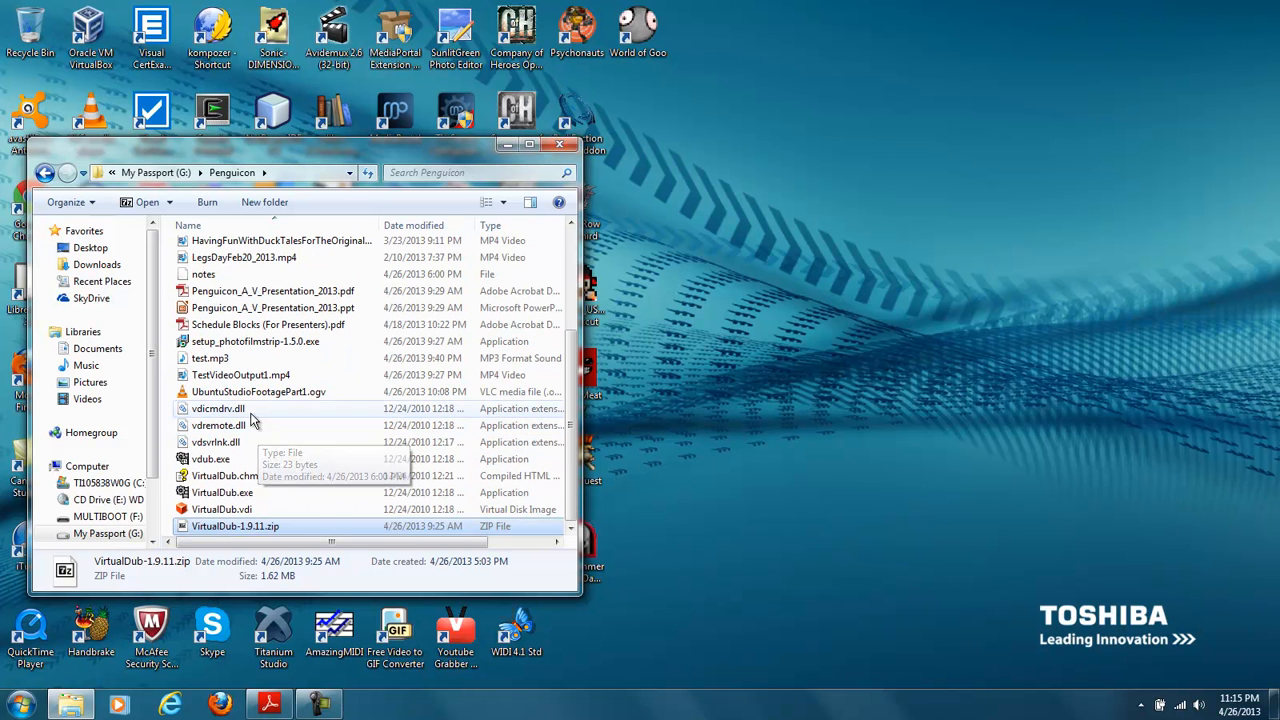
pyautogui.doubleClick(270, 527)
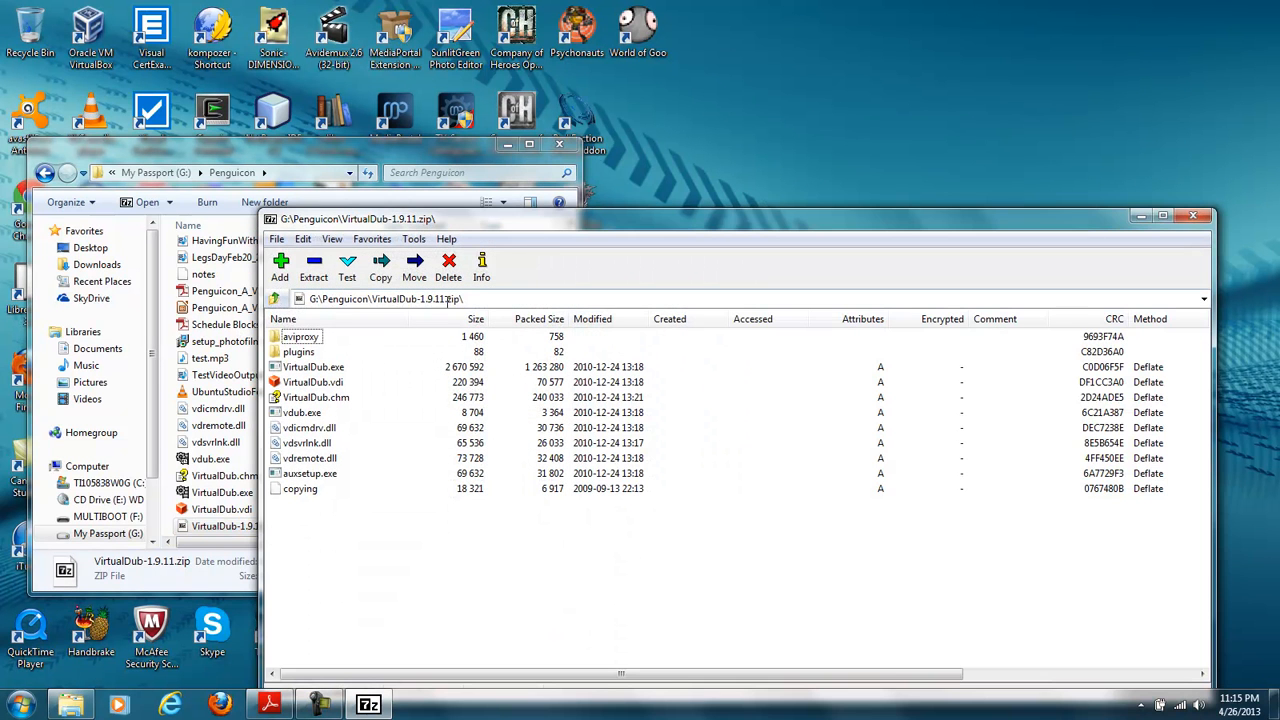
pyautogui.click(313, 266)
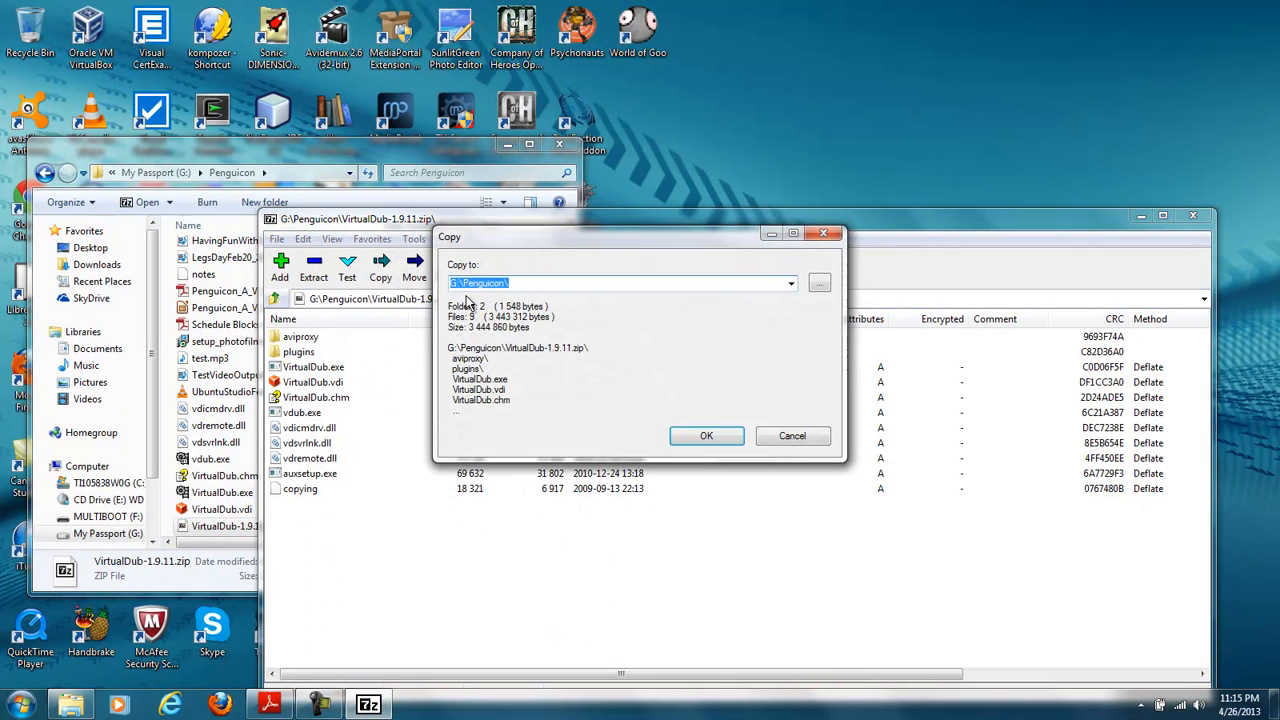
pyautogui.click(528, 286)
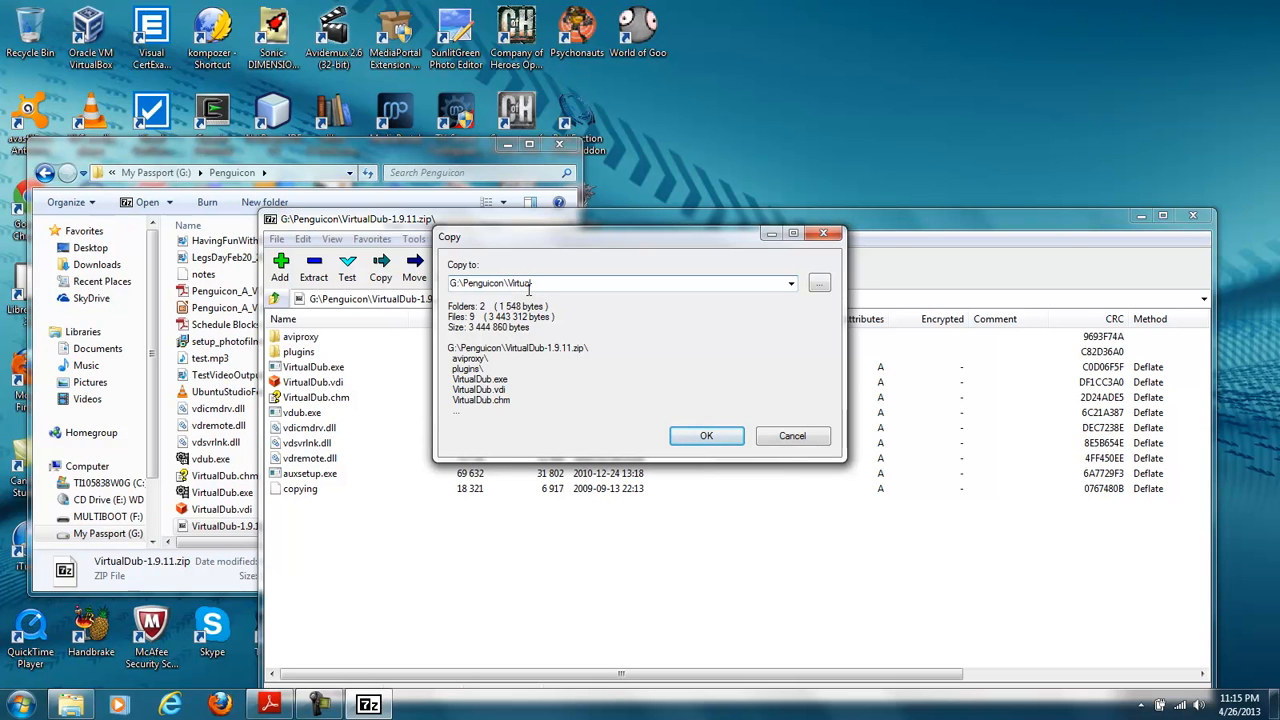
pyautogui.click(670, 435)
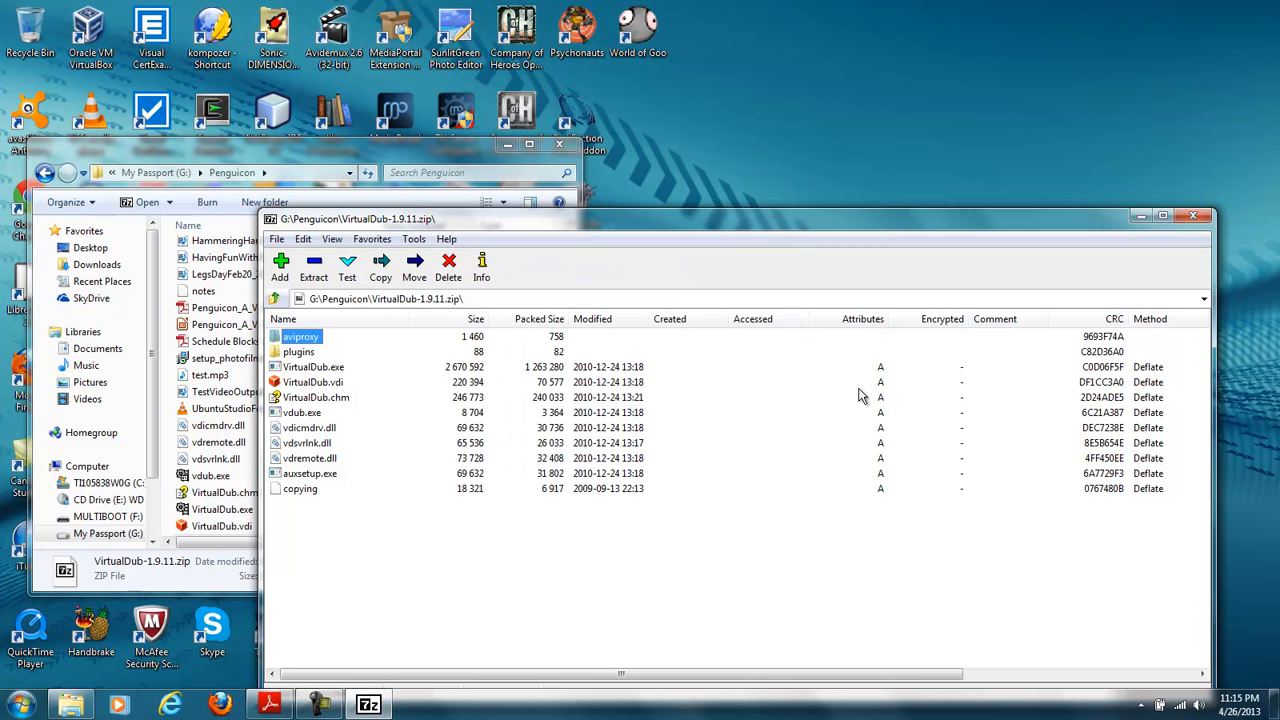
pyautogui.click(1190, 216)
# - Open the VirtualDub folder inside Penguicon and launch VirtualDub.exe
pyautogui.click(415, 445)
pyautogui.scroll(5, 415, 450)
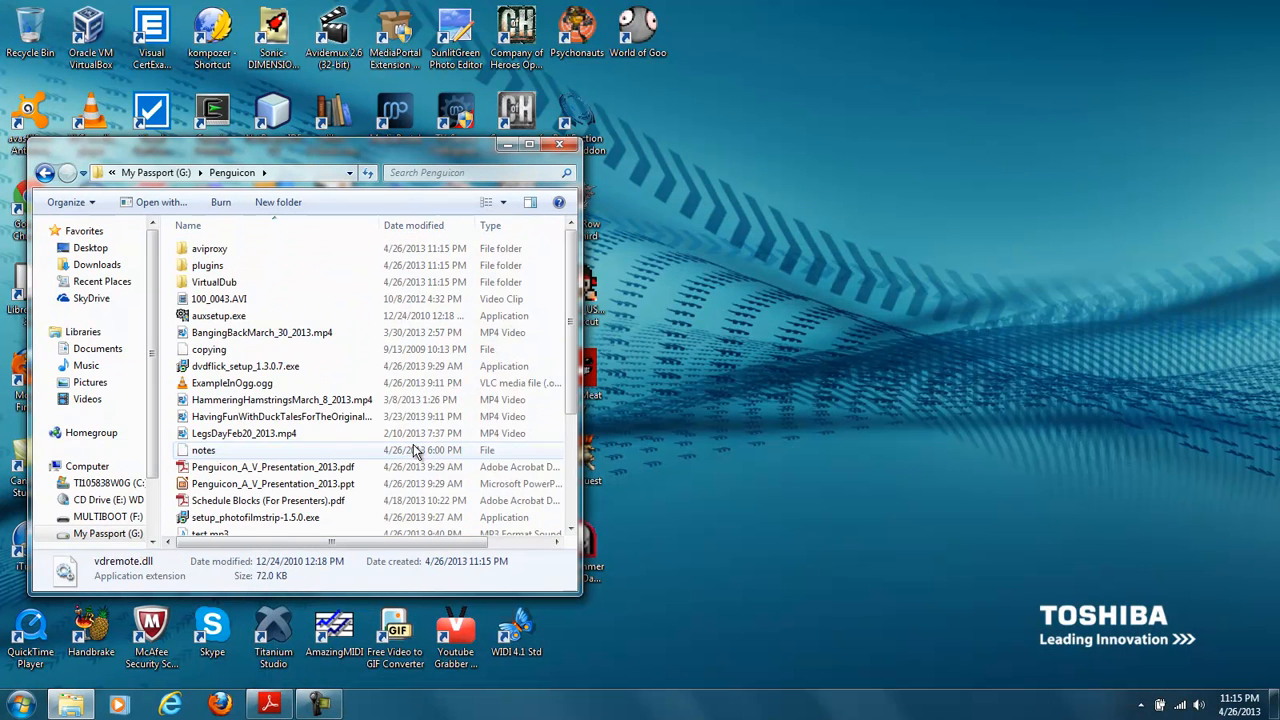
pyautogui.doubleClick(210, 283)
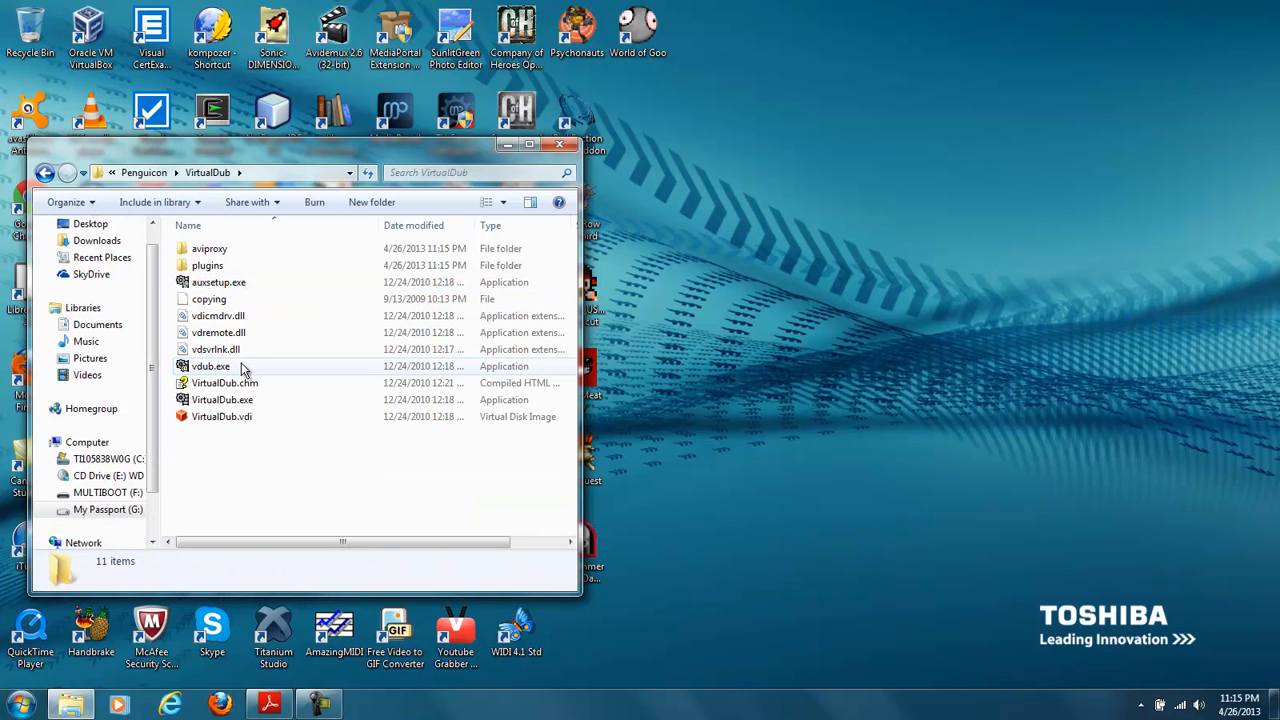
pyautogui.doubleClick(263, 400)
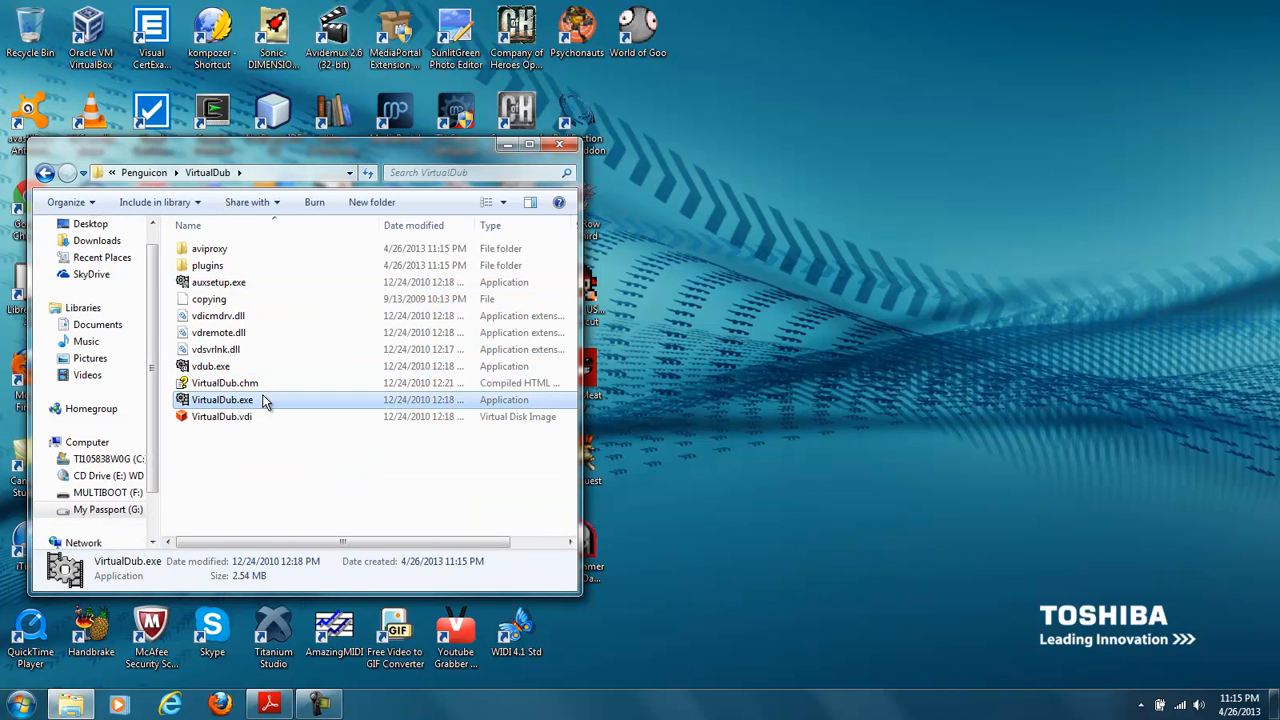
pyautogui.click(259, 326)
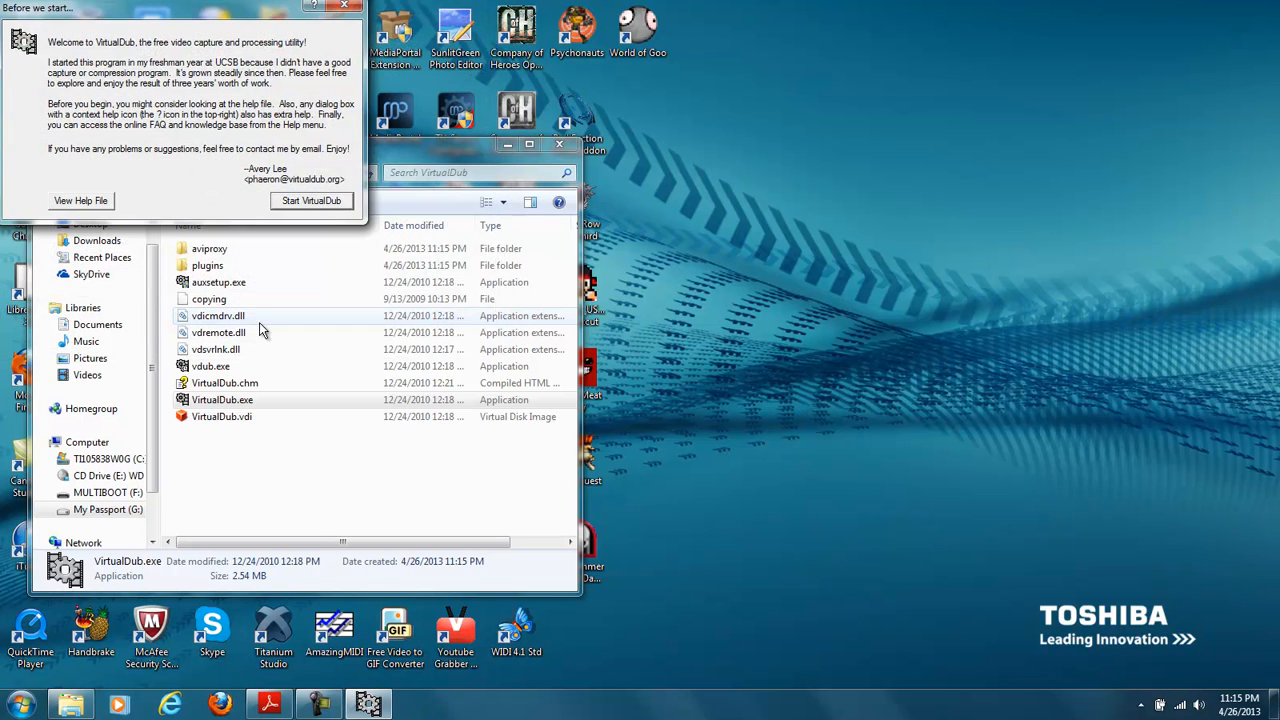
# - Start VirtualDub from its welcome dialog, open 100_0043.AVI from the Penguicon folder on My Passport (G:), and dismiss the import warnings
pyautogui.click(303, 199)
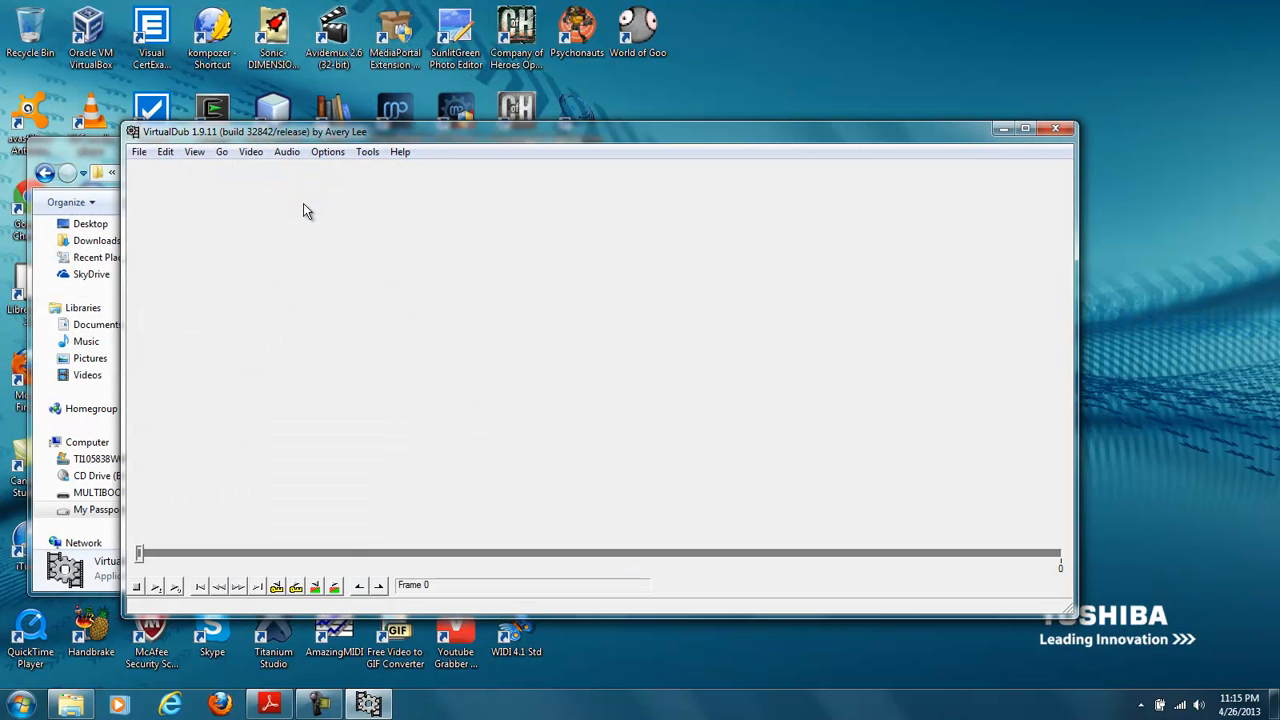
pyautogui.click(138, 151)
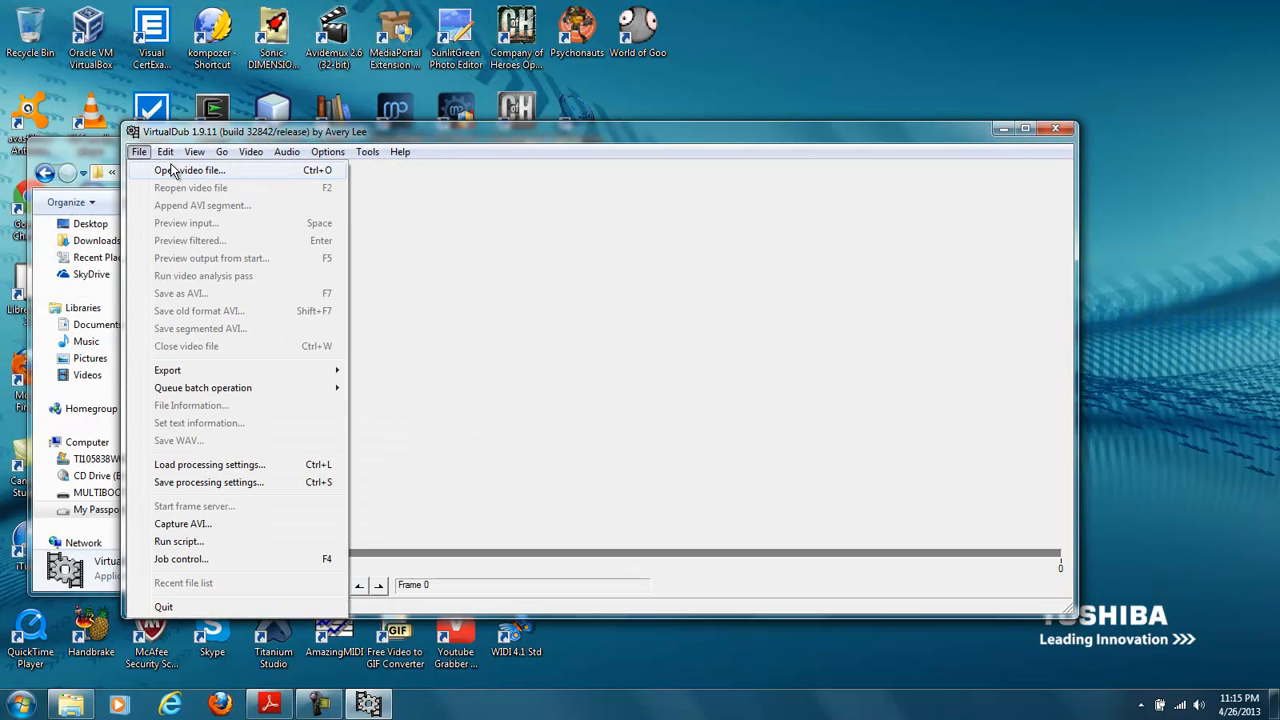
pyautogui.click(171, 170)
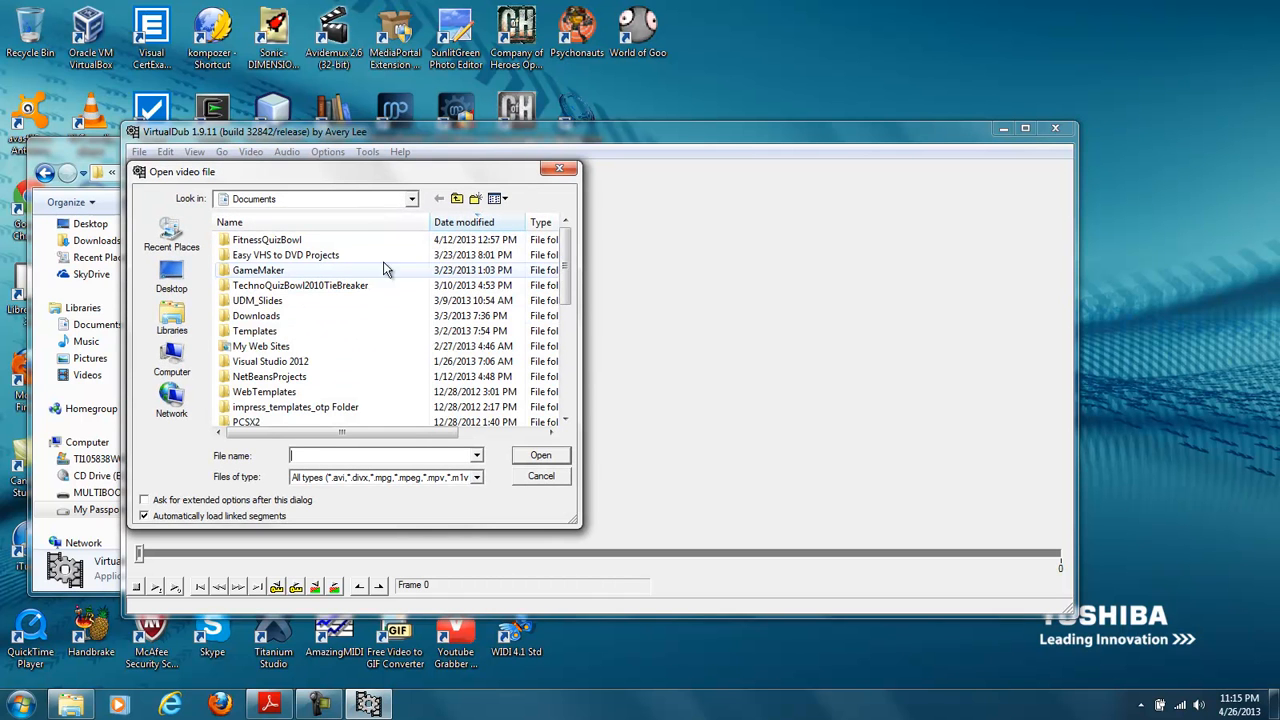
pyautogui.click(303, 331)
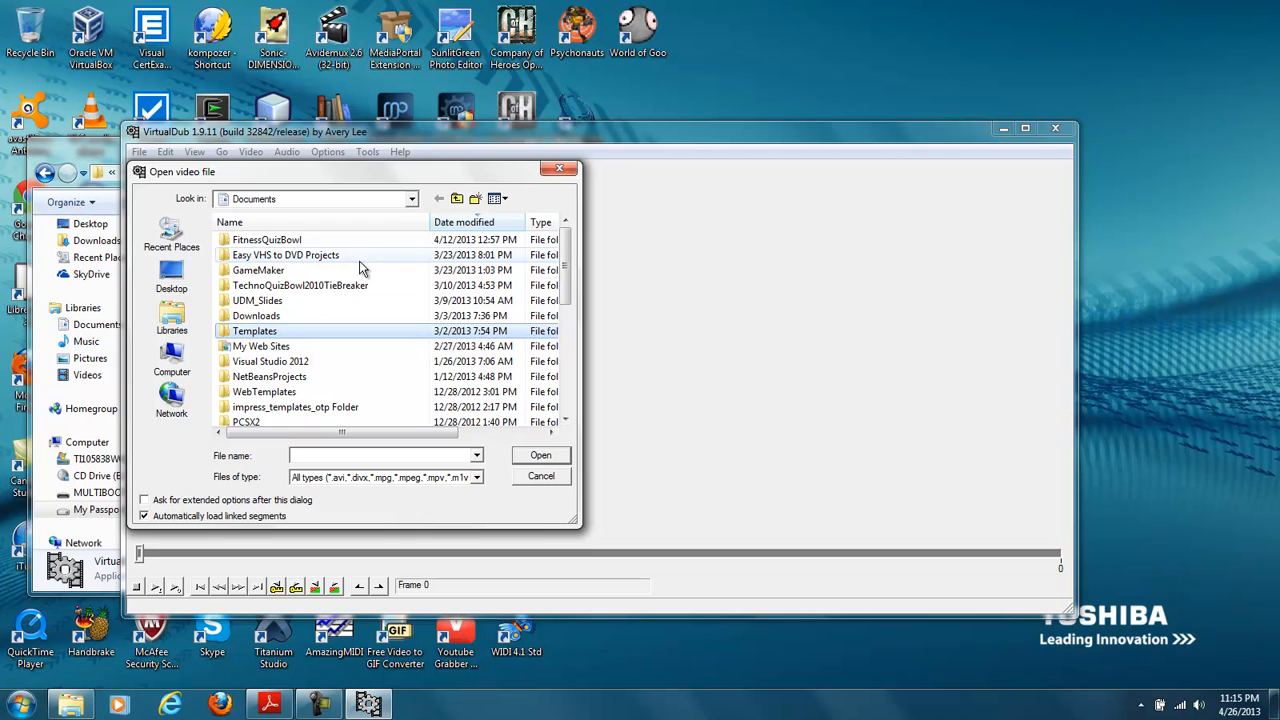
pyautogui.click(413, 202)
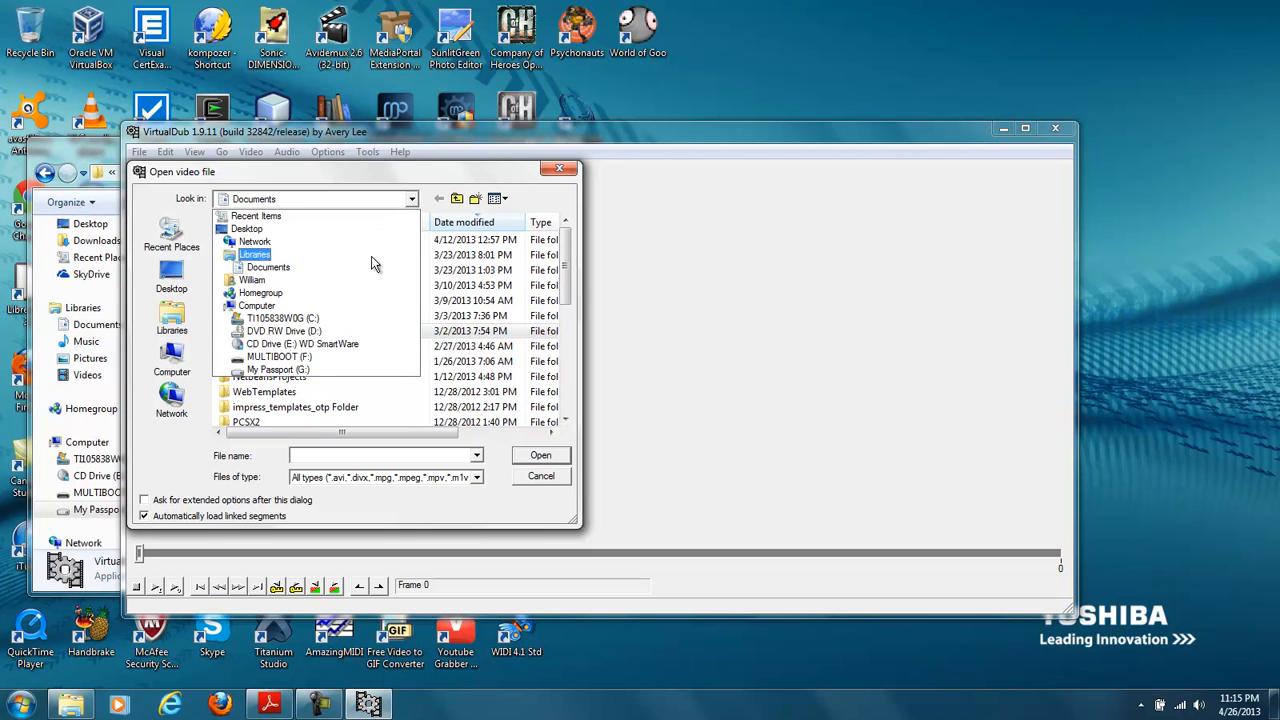
pyautogui.click(298, 370)
pyautogui.scroll(-5, 265, 376)
pyautogui.scroll(-1, 265, 376)
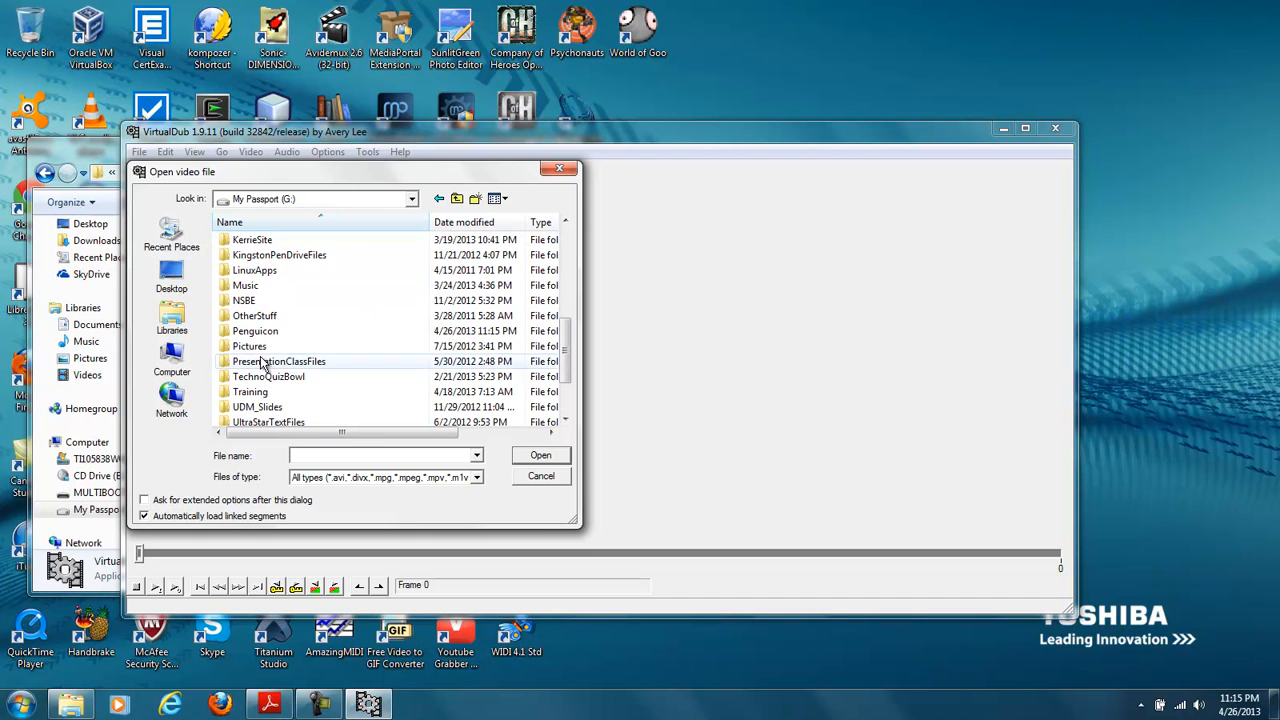
pyautogui.doubleClick(255, 333)
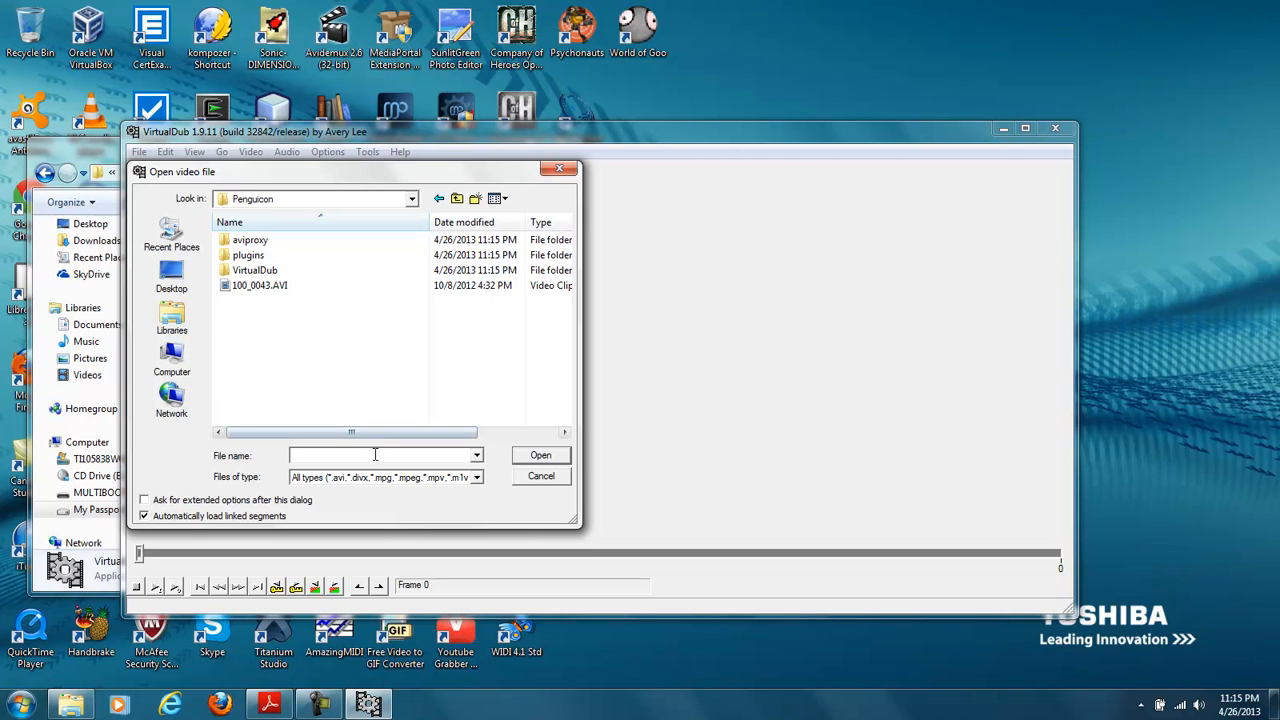
pyautogui.click(268, 287)
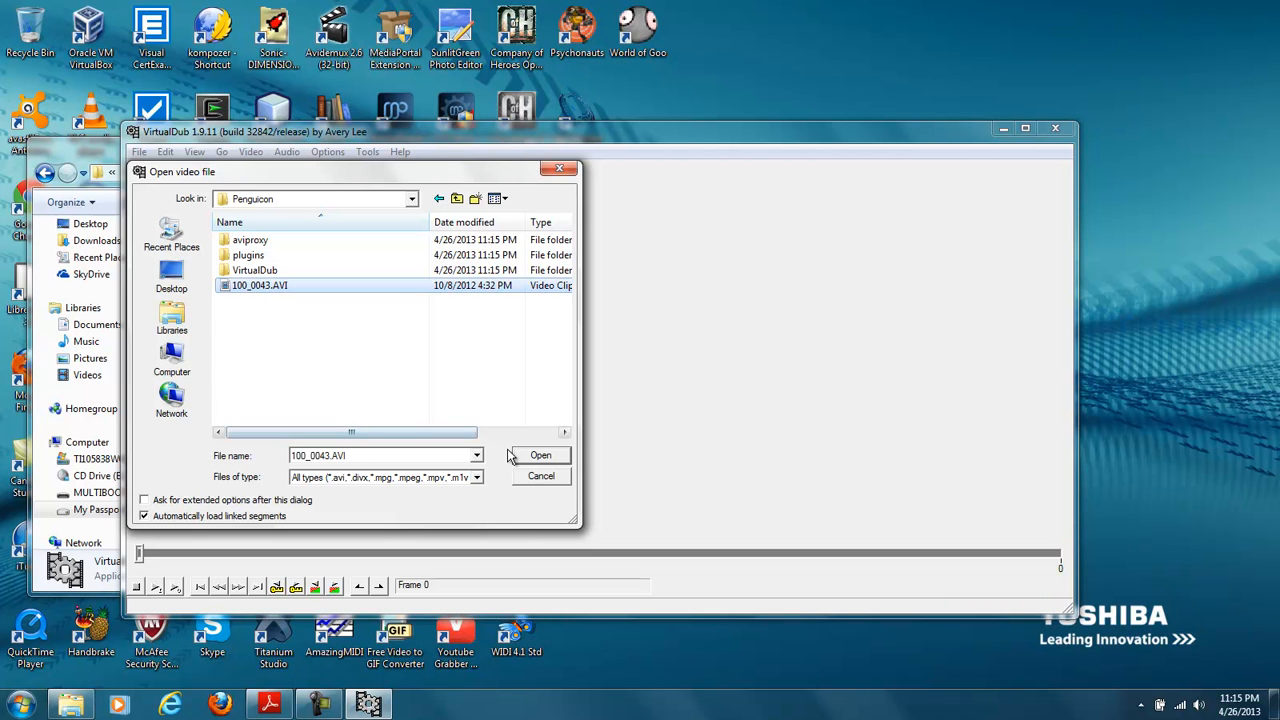
pyautogui.click(538, 456)
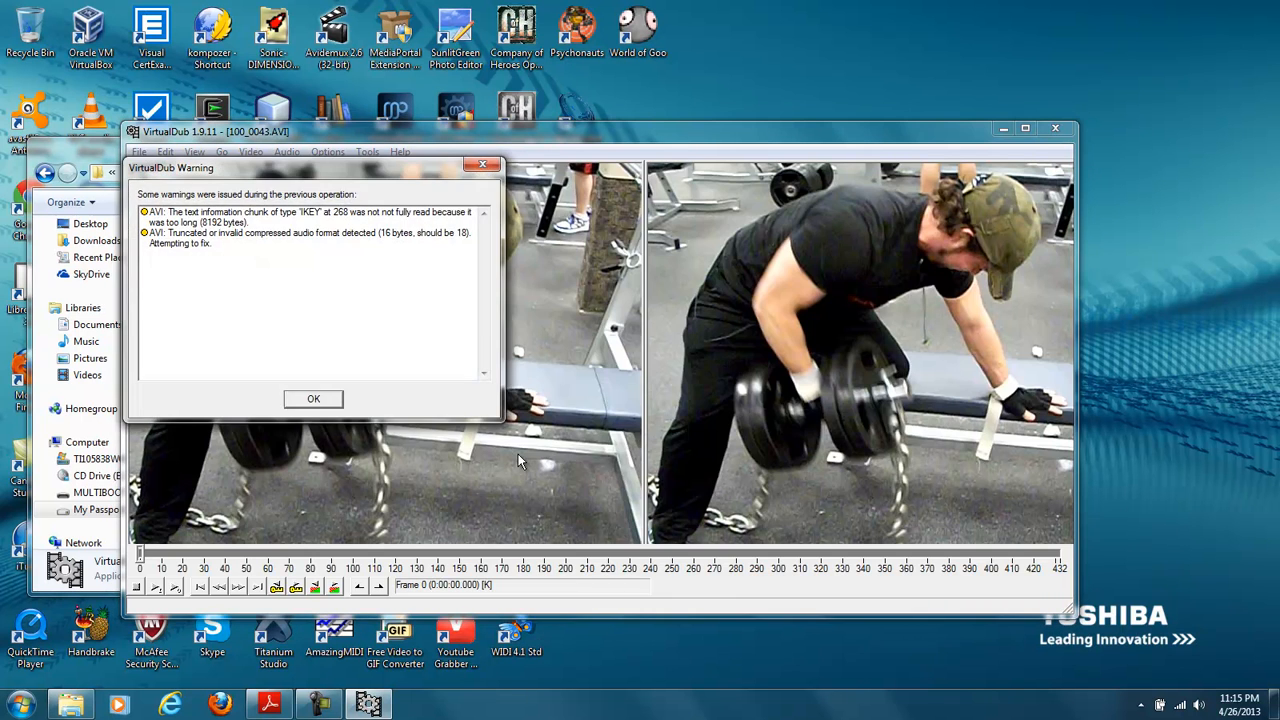
pyautogui.click(313, 400)
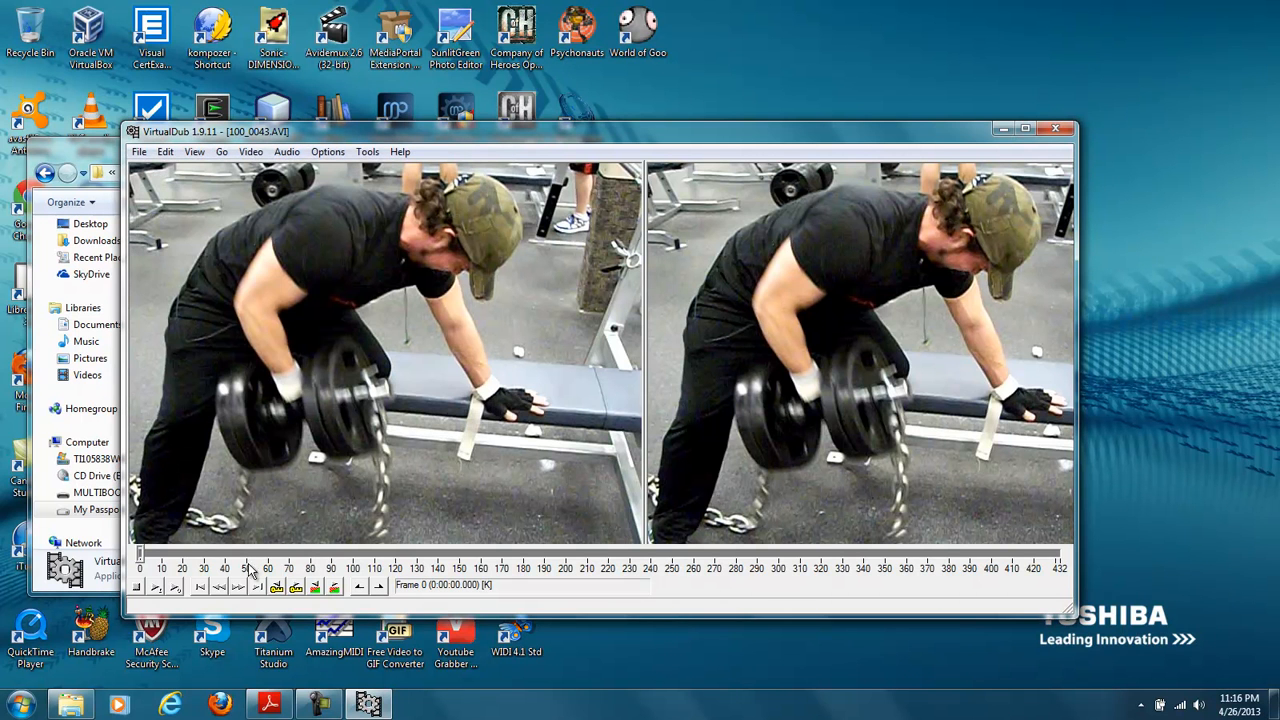
# - Play a short stretch of the input video, stop it, and review the available video processing options
pyautogui.click(155, 587)
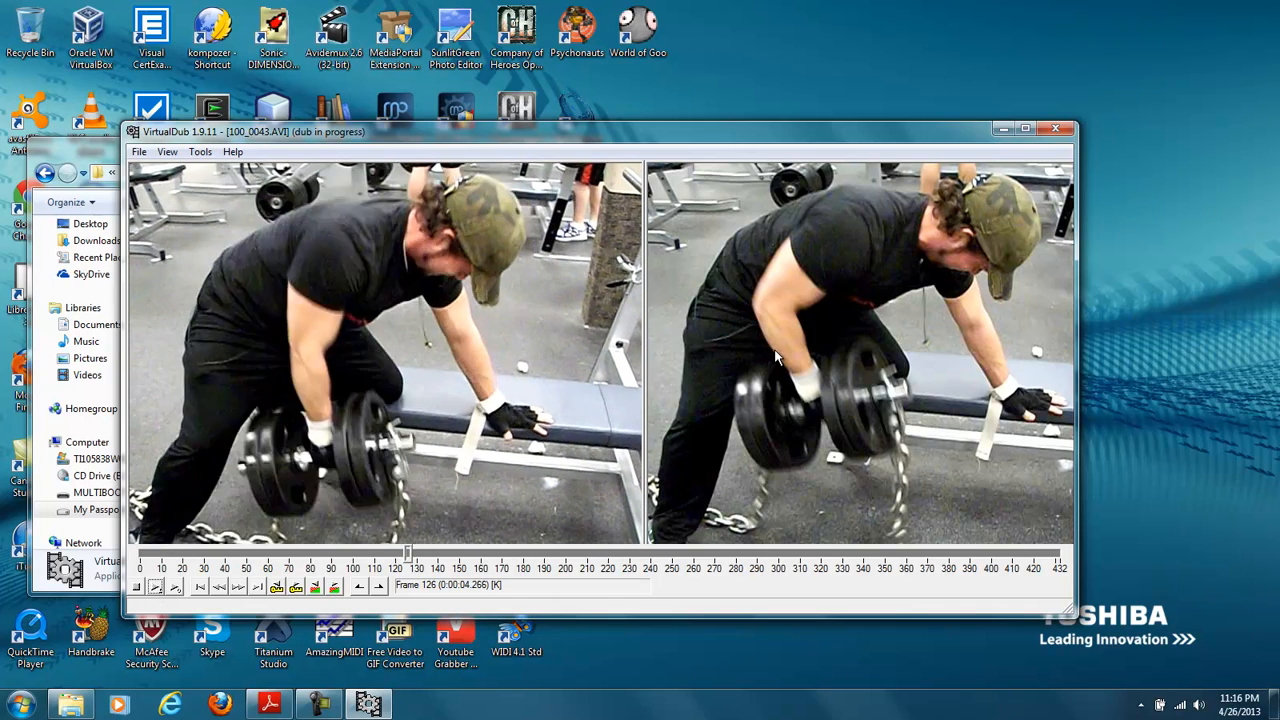
pyautogui.click(135, 588)
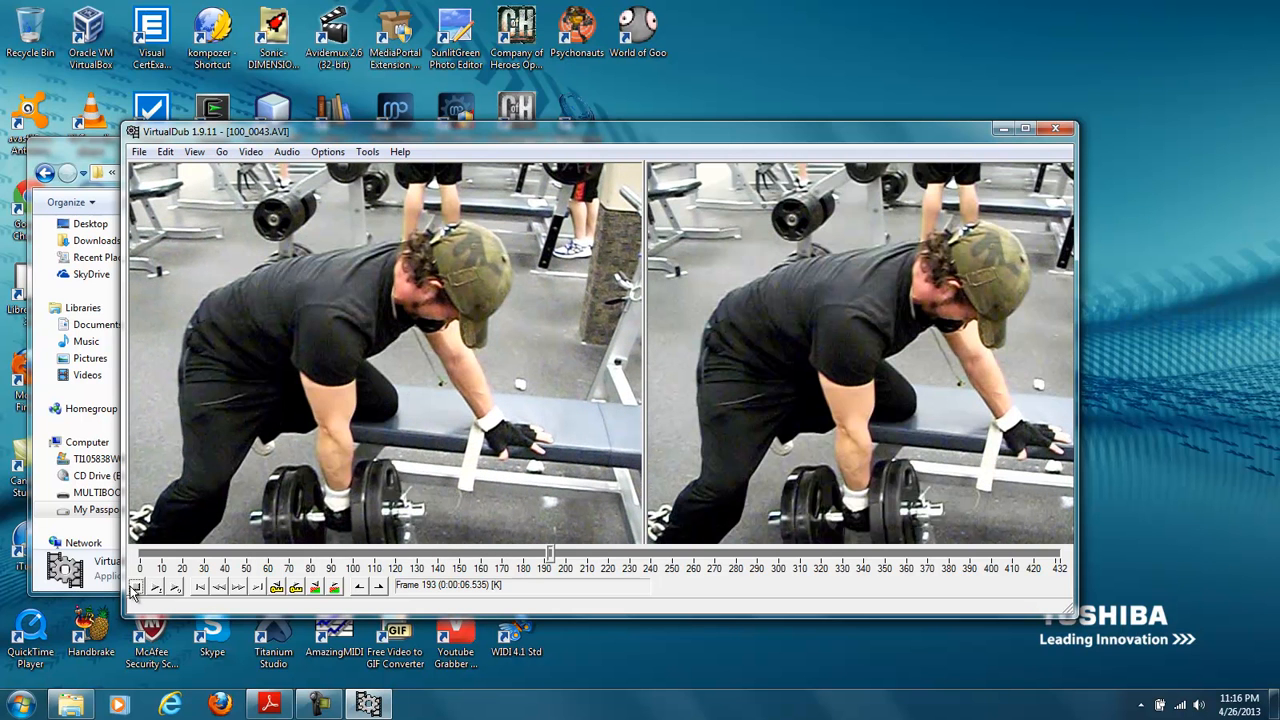
pyautogui.click(221, 152)
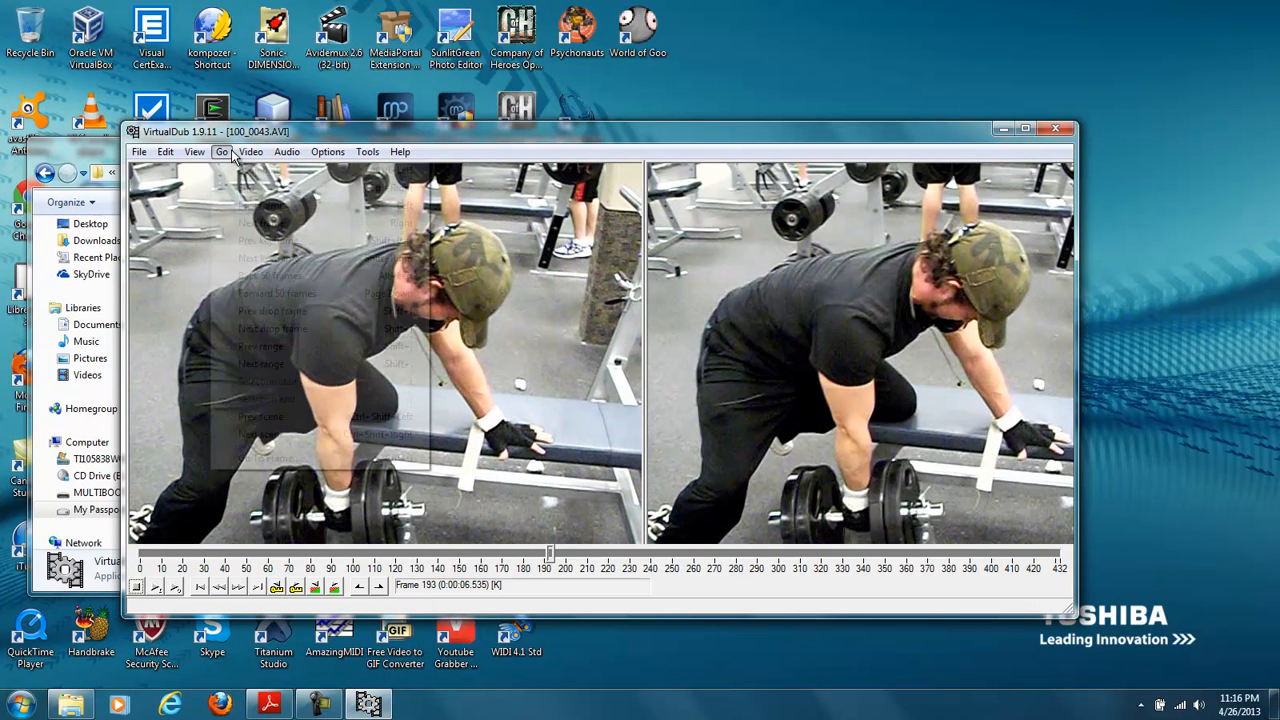
pyautogui.moveTo(244, 160)
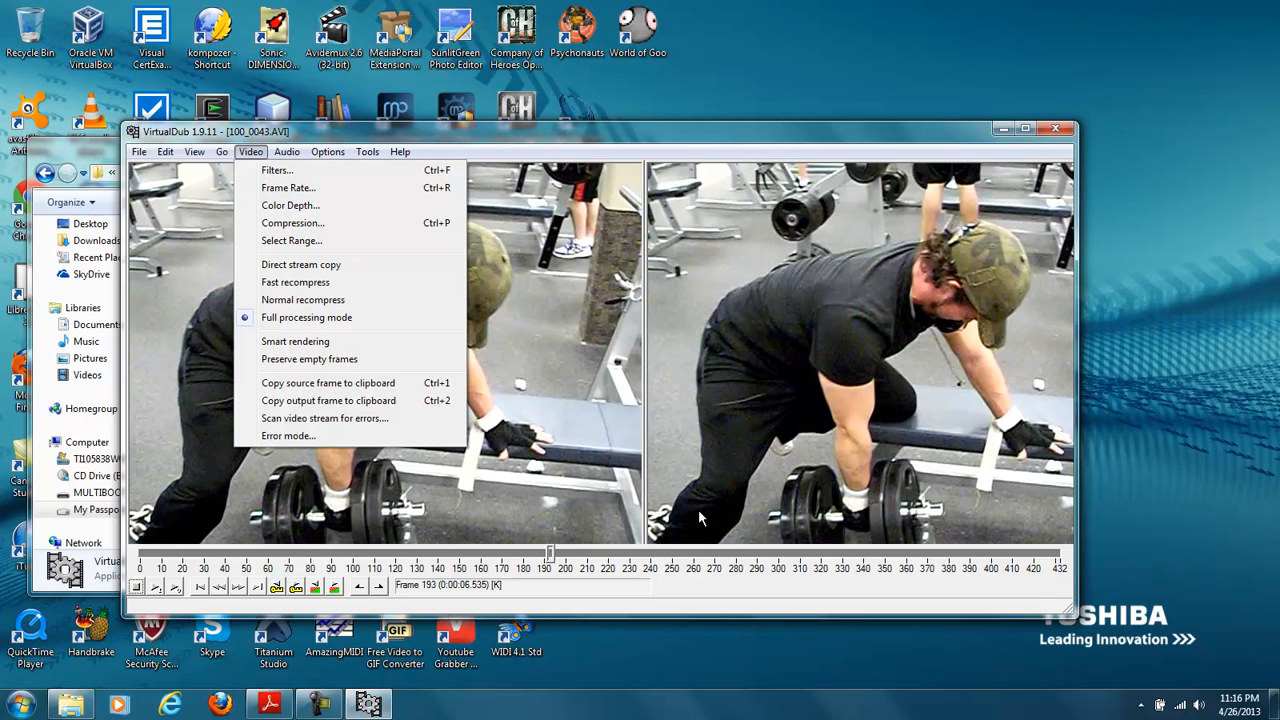
pyautogui.click(192, 239)
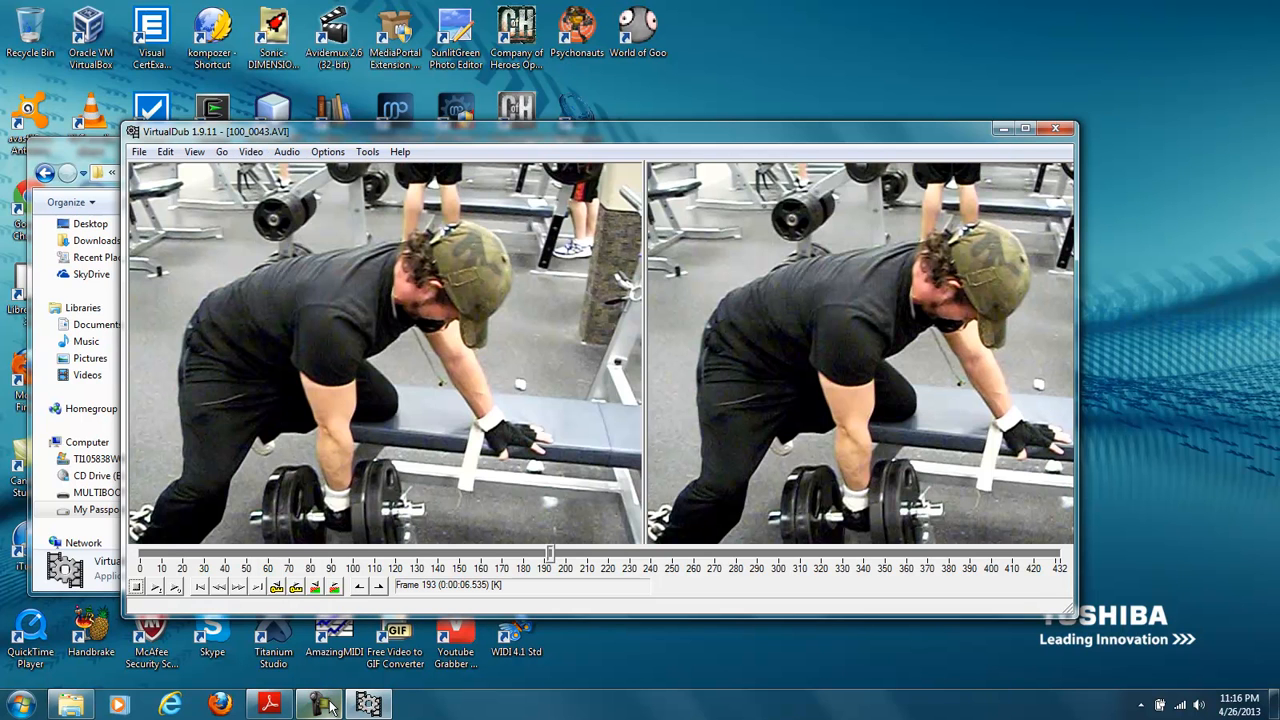
# - Set the audio to full processing mode
pyautogui.click(327, 152)
pyautogui.moveTo(293, 157)
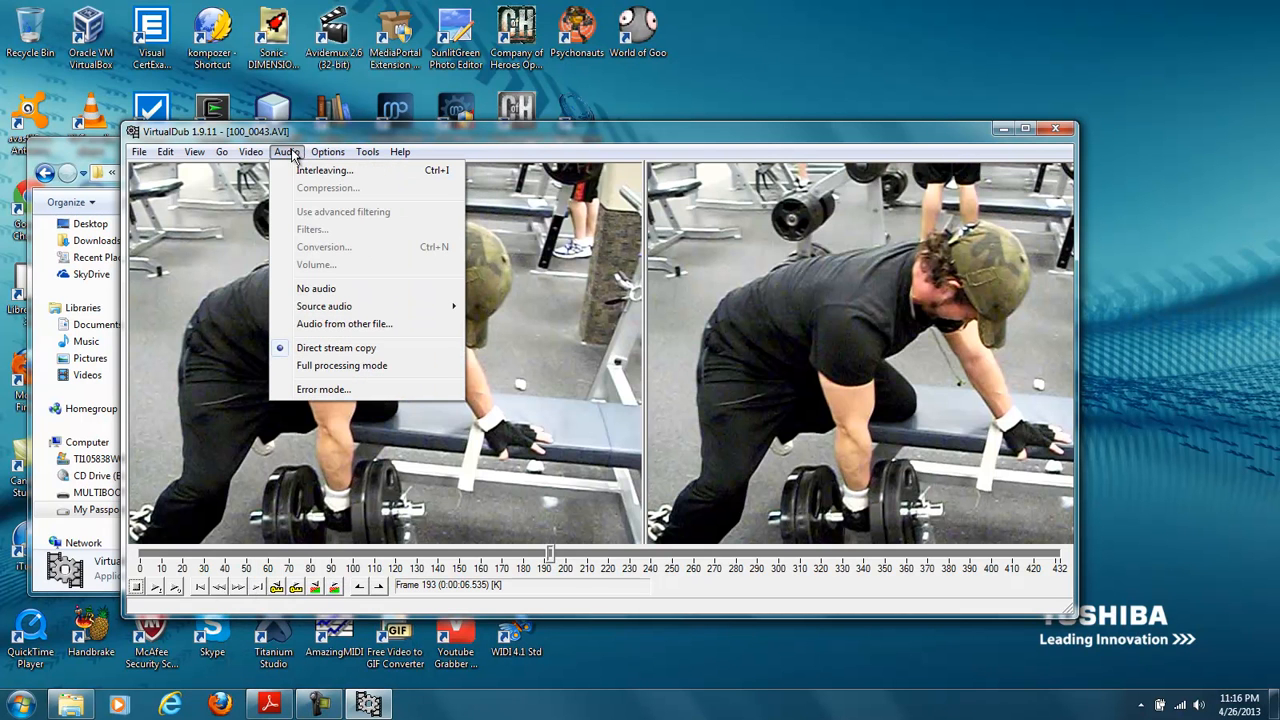
pyautogui.click(350, 366)
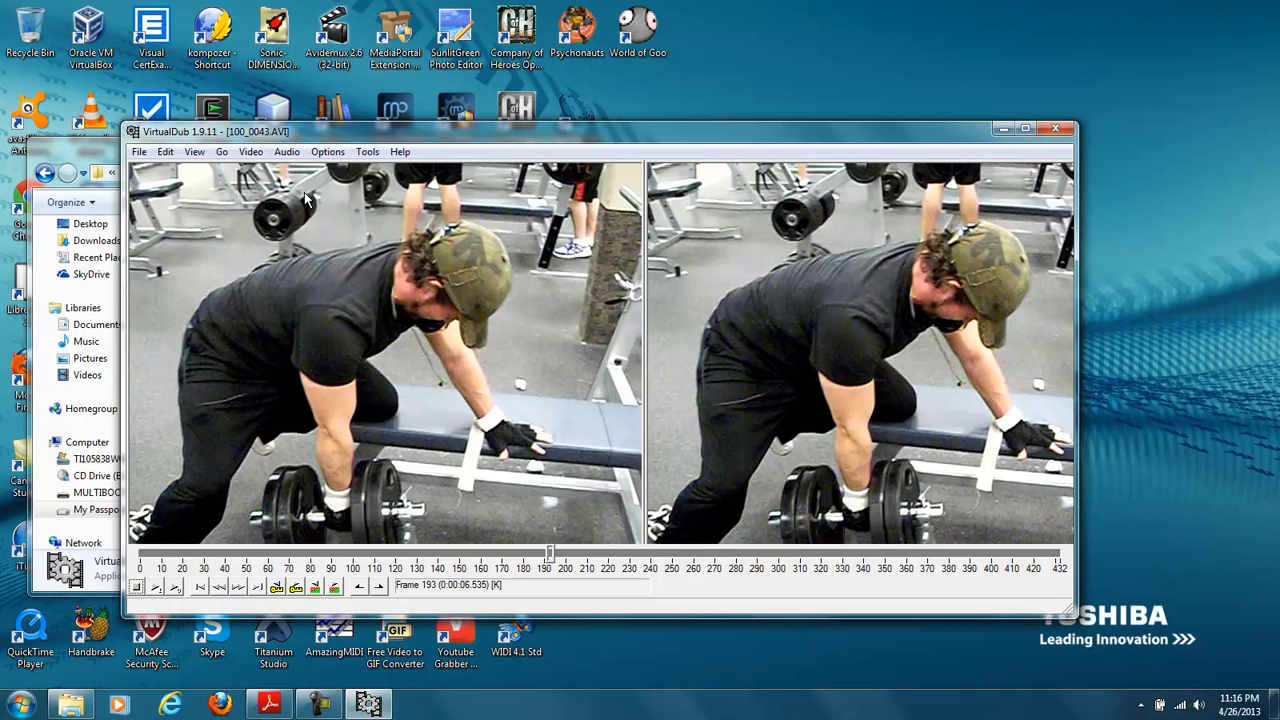
# - Inspect the audio compression codecs, including the MPEG Layer entry, and close the dialog without applying one
pyautogui.click(251, 152)
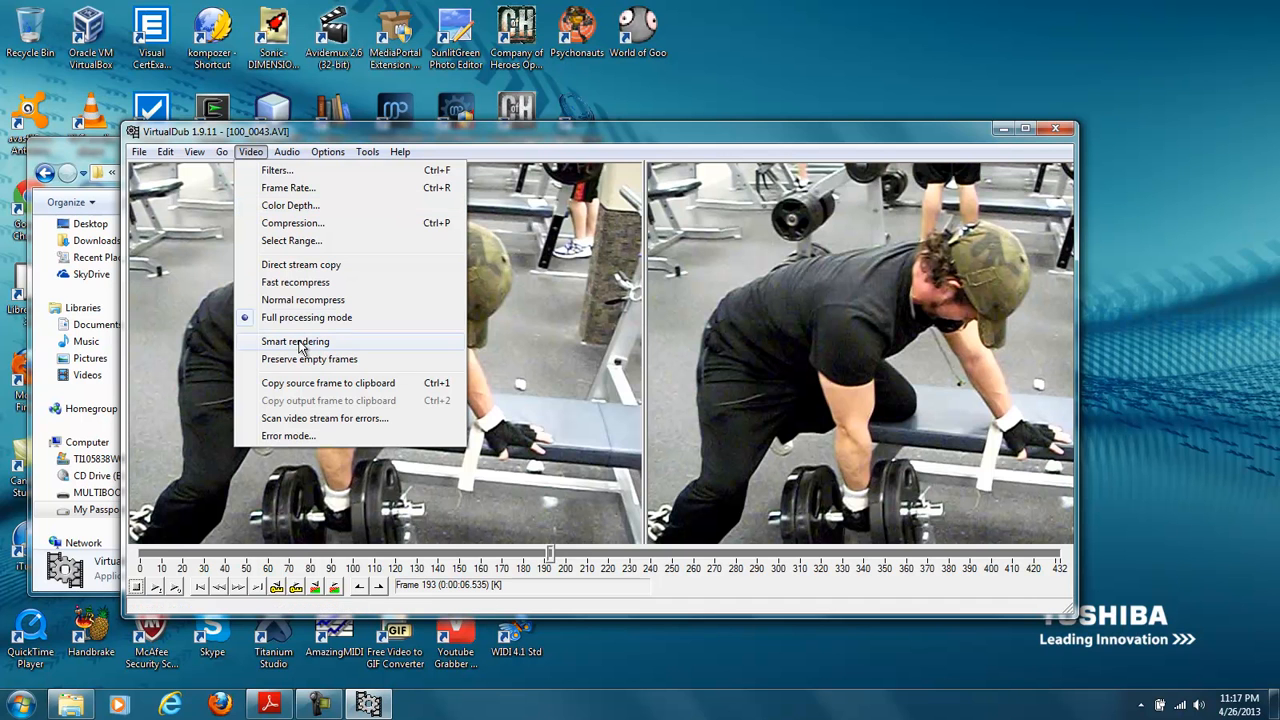
pyautogui.moveTo(326, 153)
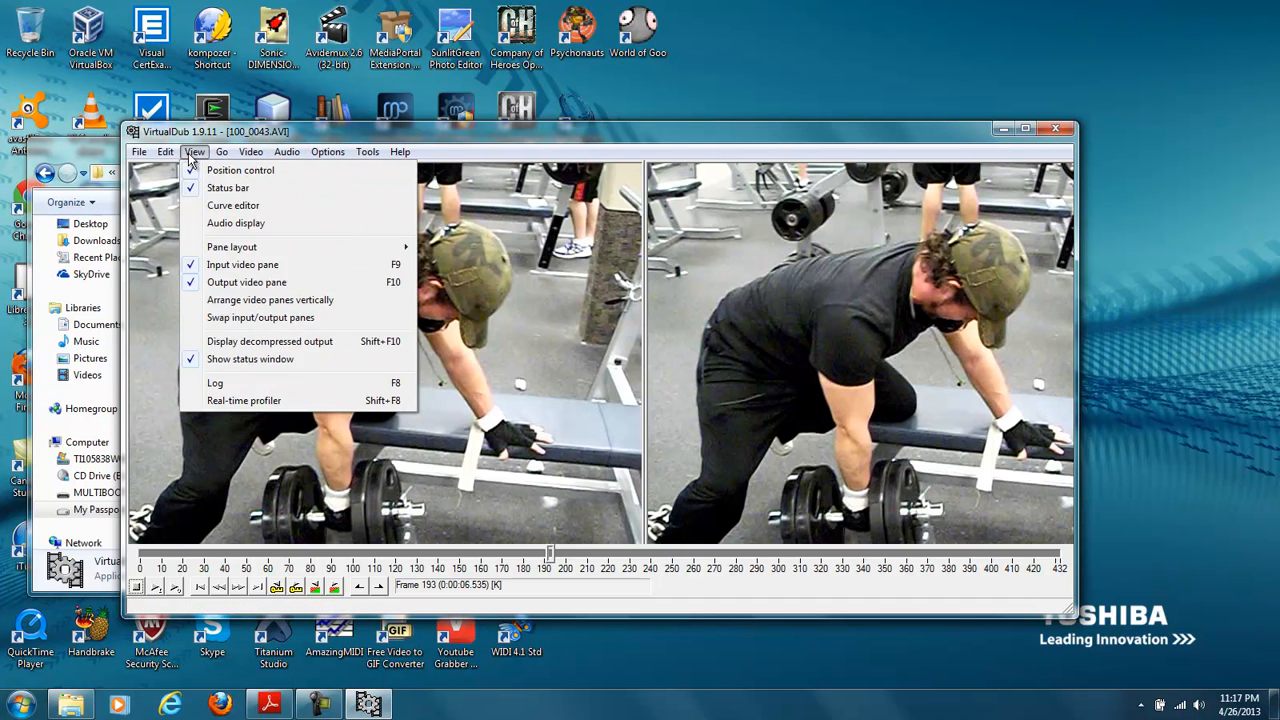
pyautogui.moveTo(140, 158)
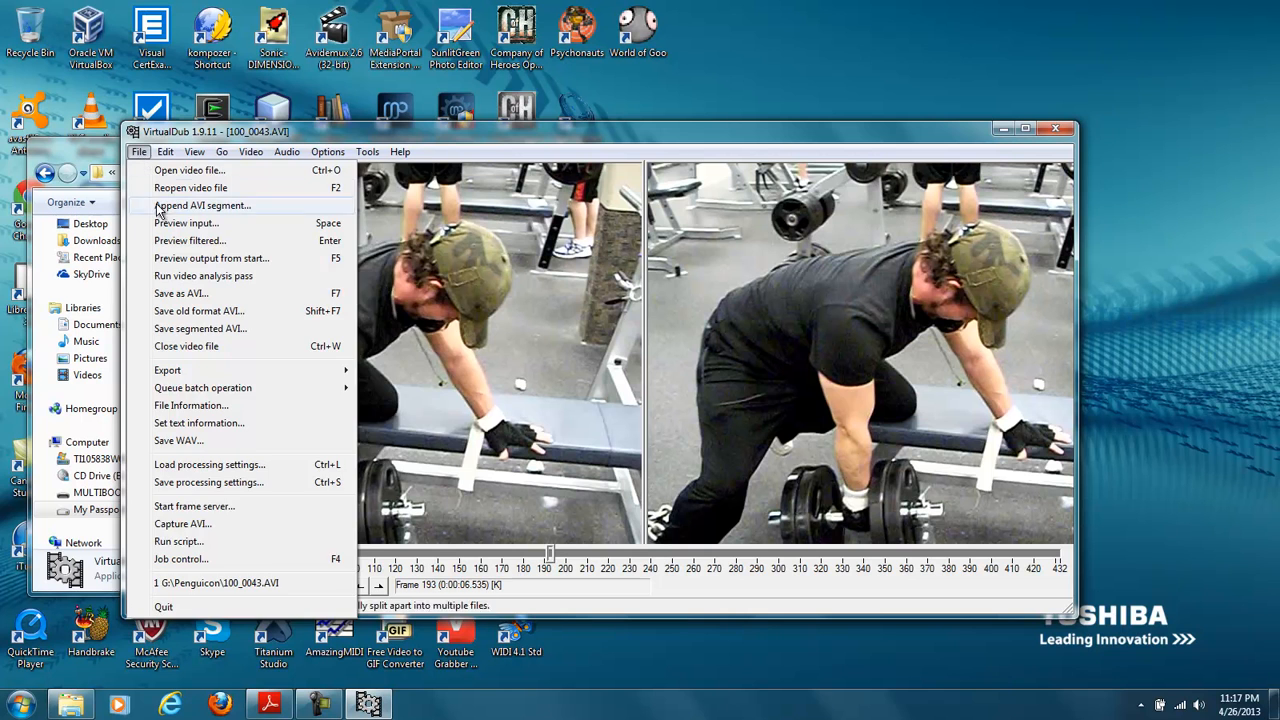
pyautogui.moveTo(243, 158)
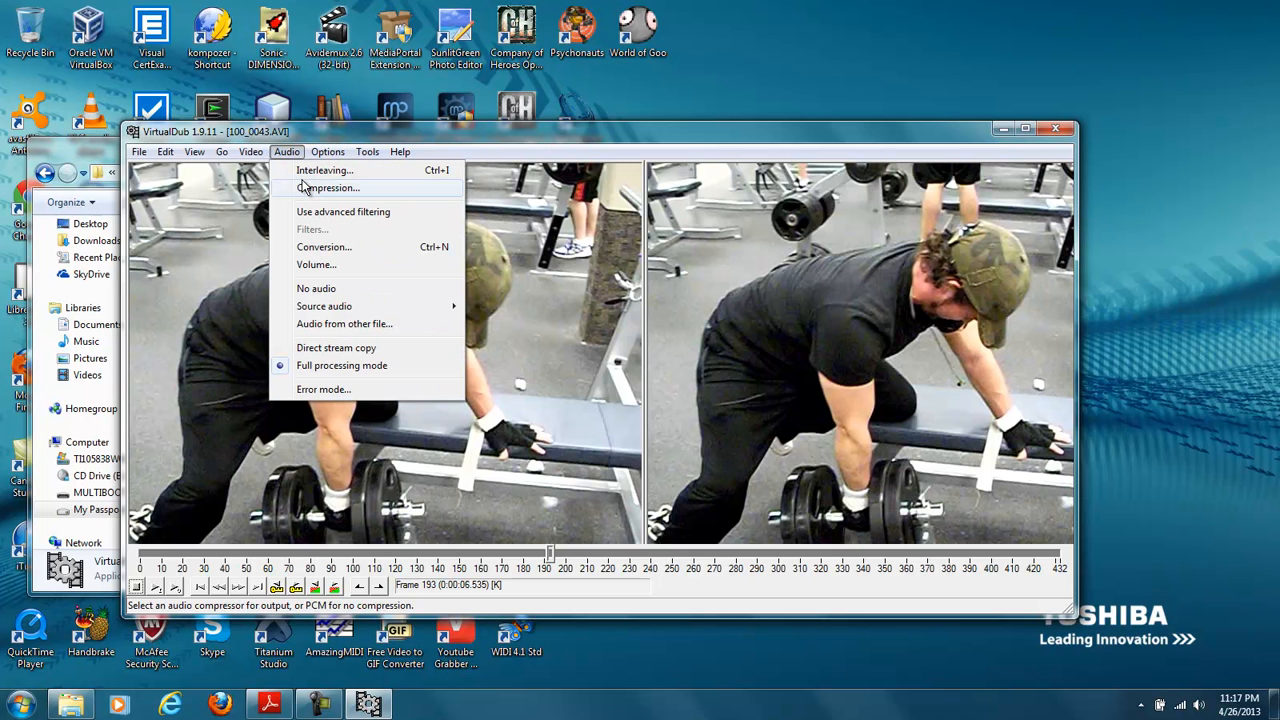
pyautogui.click(303, 188)
pyautogui.click(190, 268)
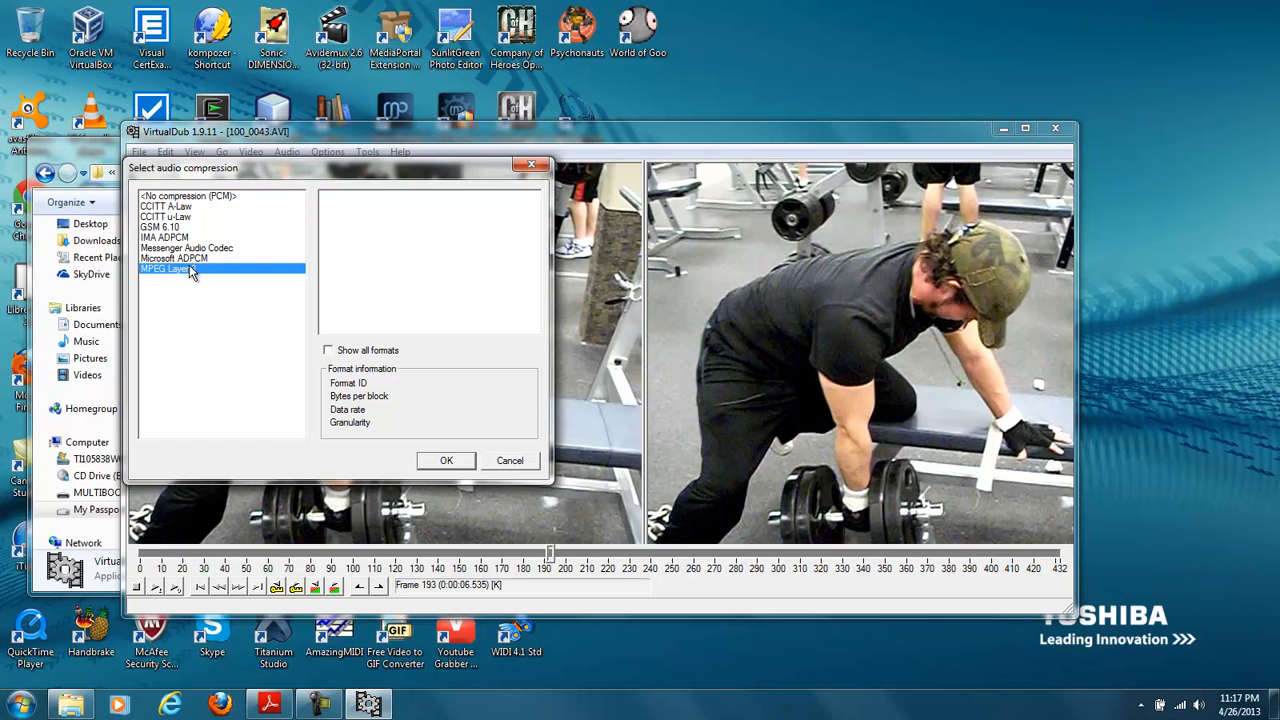
pyautogui.click(510, 460)
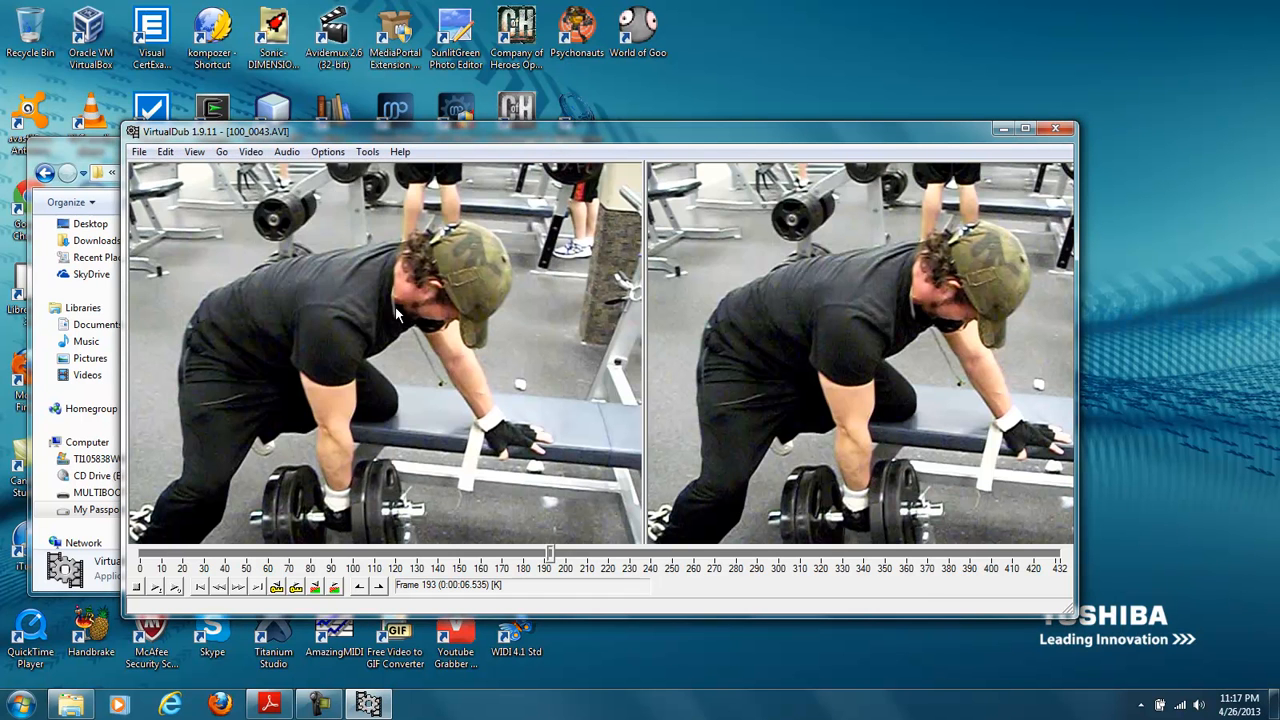
# - Inspect the video compression codecs, including Intel IYUV and Cinepak Codec by Radius, and cancel the selection
pyautogui.click(255, 155)
pyautogui.click(292, 221)
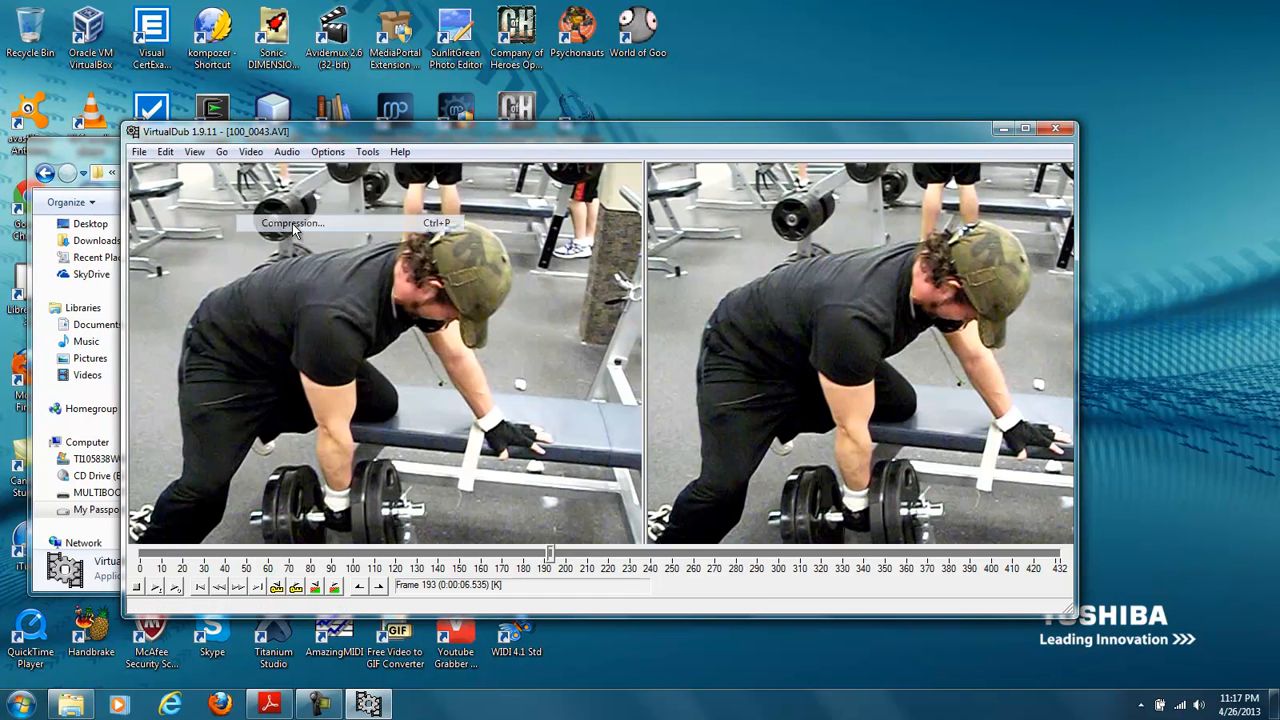
pyautogui.click(210, 258)
pyautogui.click(190, 227)
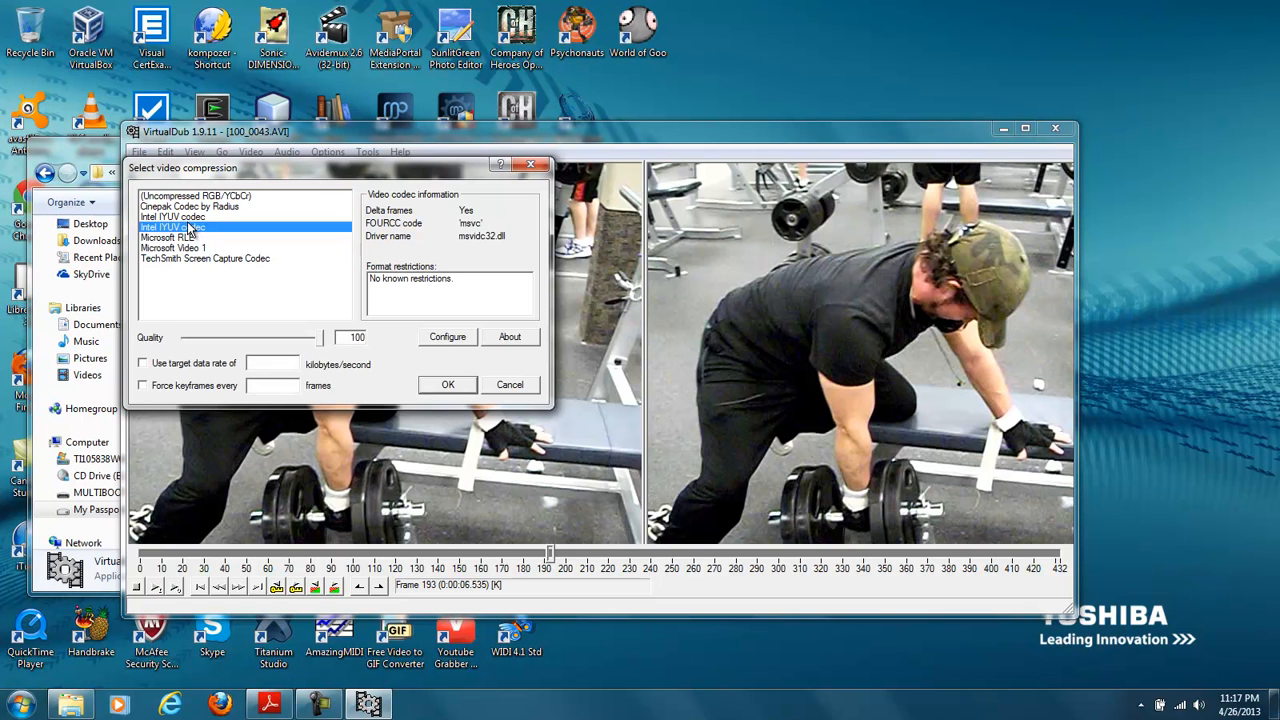
pyautogui.click(187, 207)
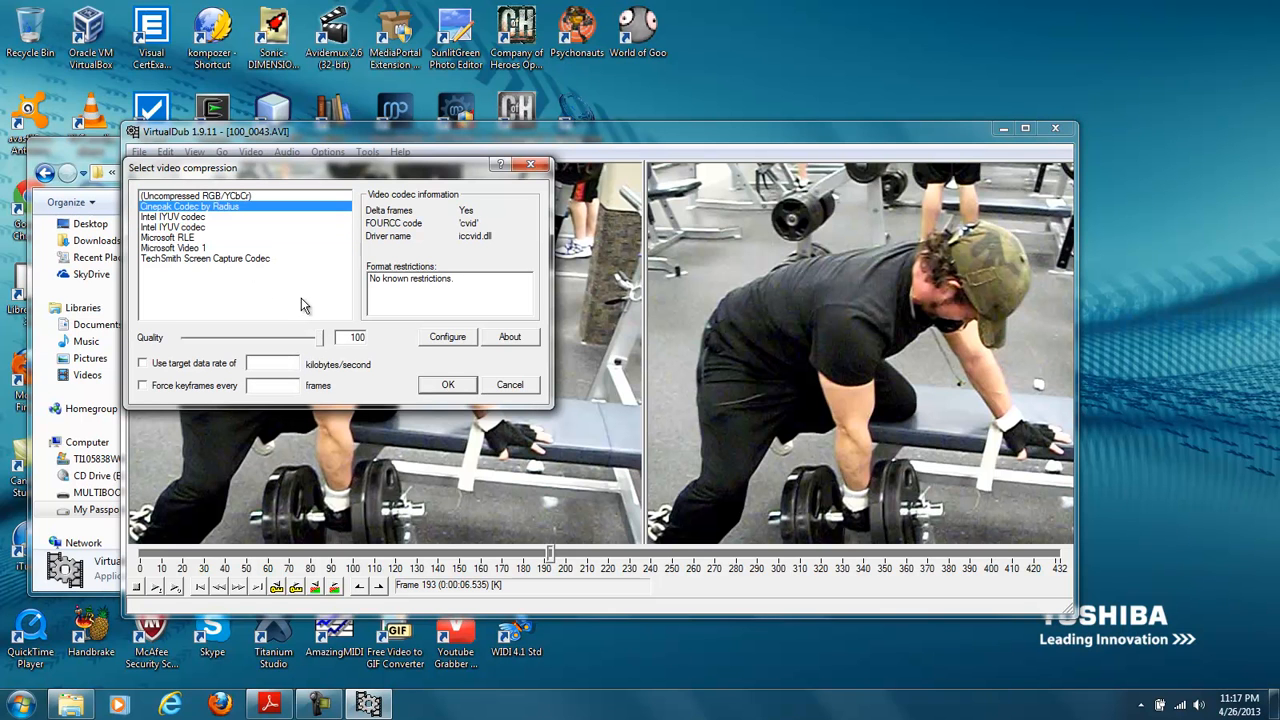
pyautogui.click(508, 386)
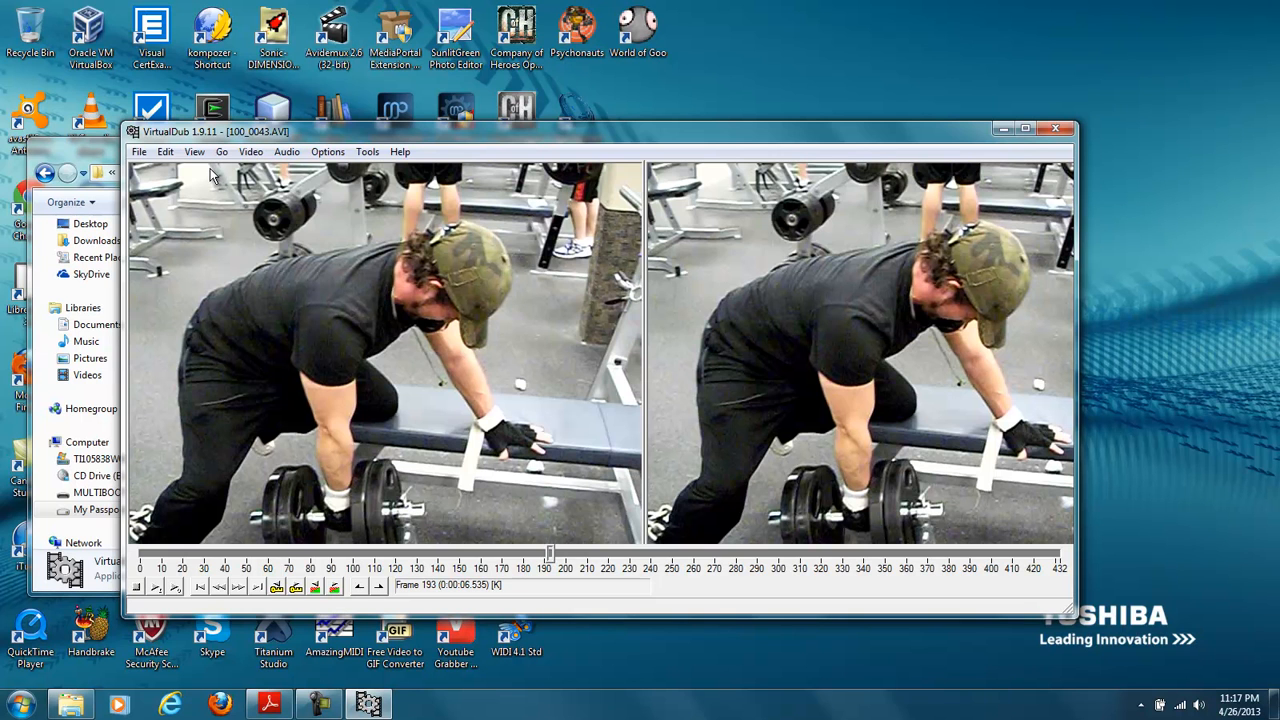
# - Quit VirtualDub and return to the parent Penguicon folder in the file manager
pyautogui.click(139, 152)
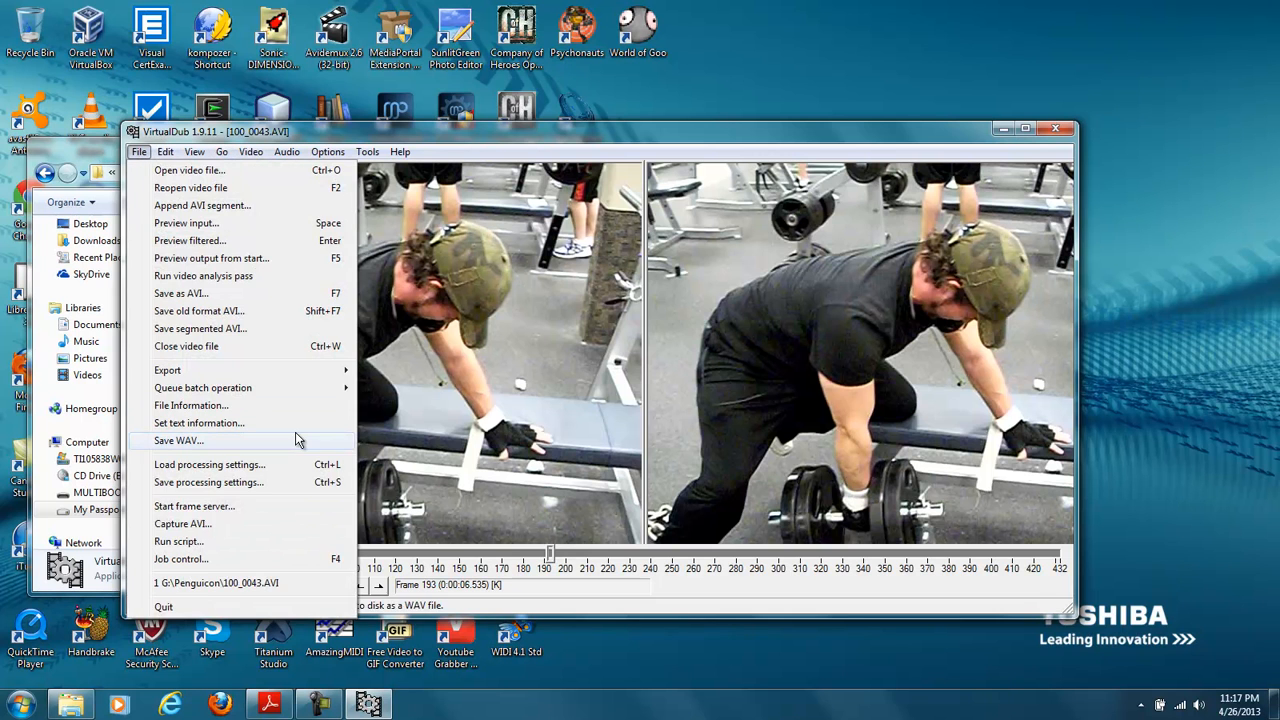
pyautogui.click(275, 609)
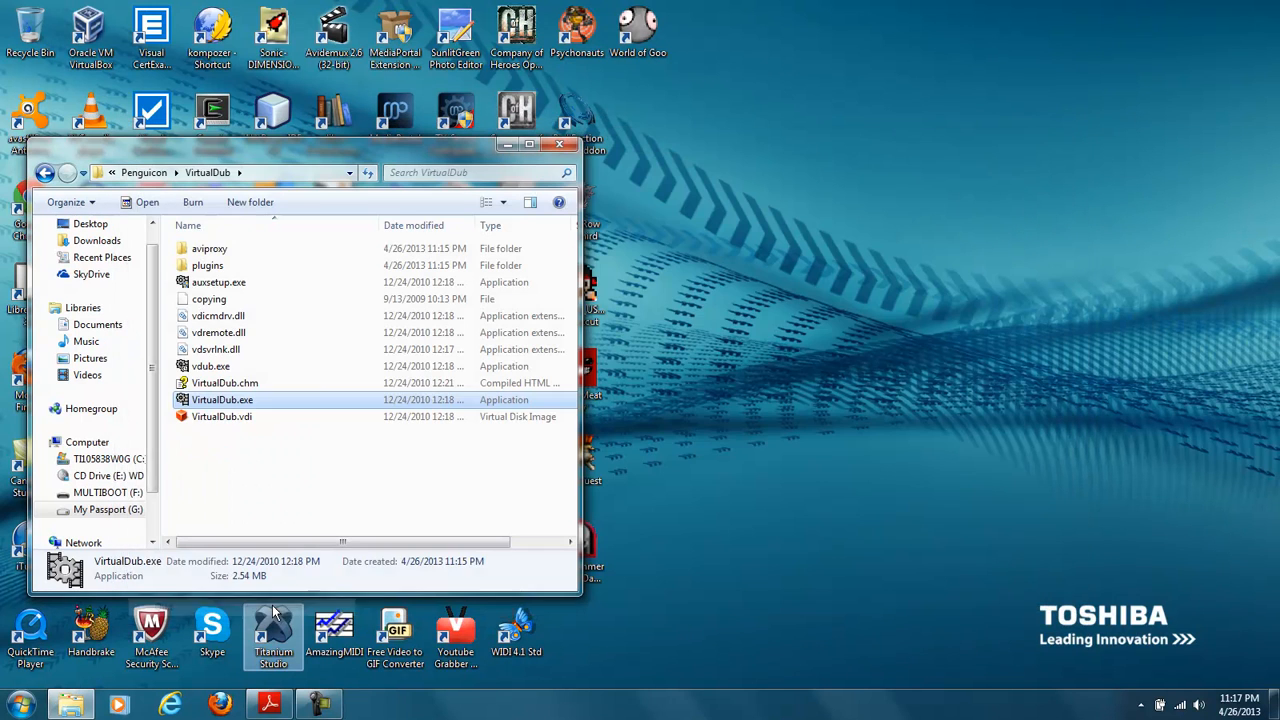
pyautogui.click(45, 173)
# - Find setup_photofilmstrip-1.5.0.exe in the Penguicon folder, launch it, and allow it to run past the security warning
pyautogui.click(245, 431)
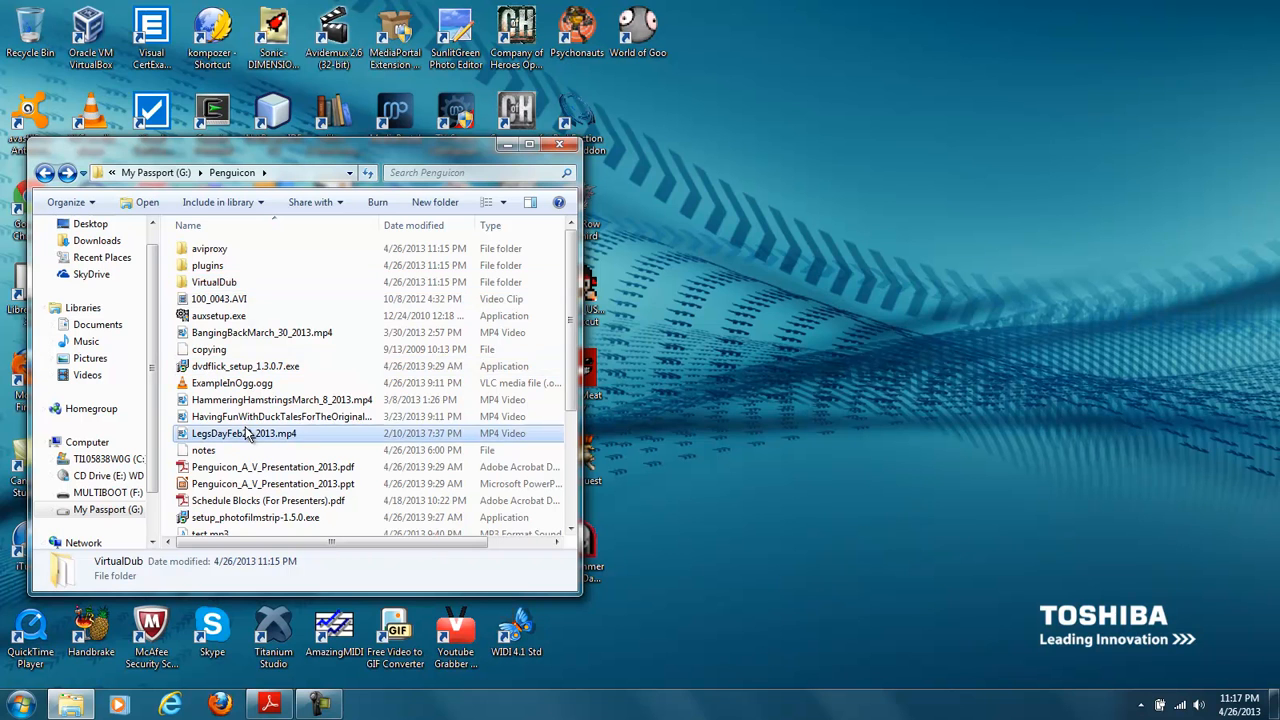
pyautogui.scroll(-4, 245, 426)
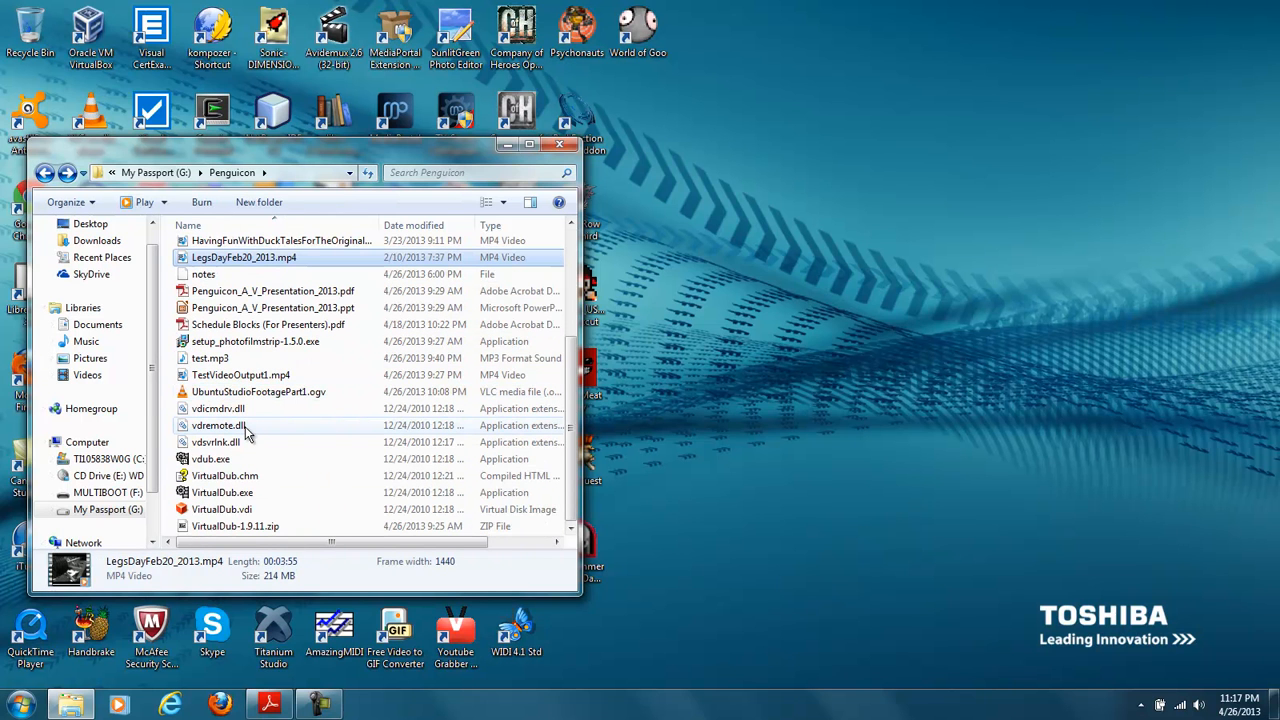
pyautogui.scroll(2, 245, 426)
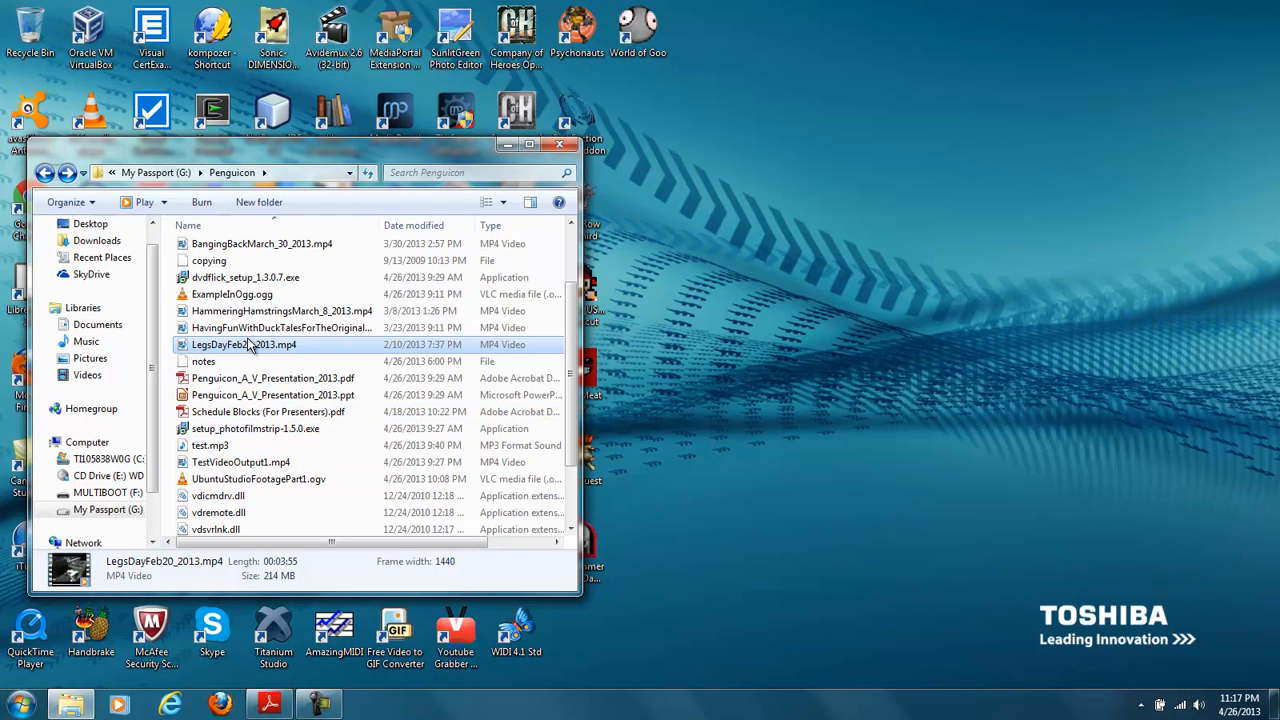
pyautogui.scroll(2, 252, 345)
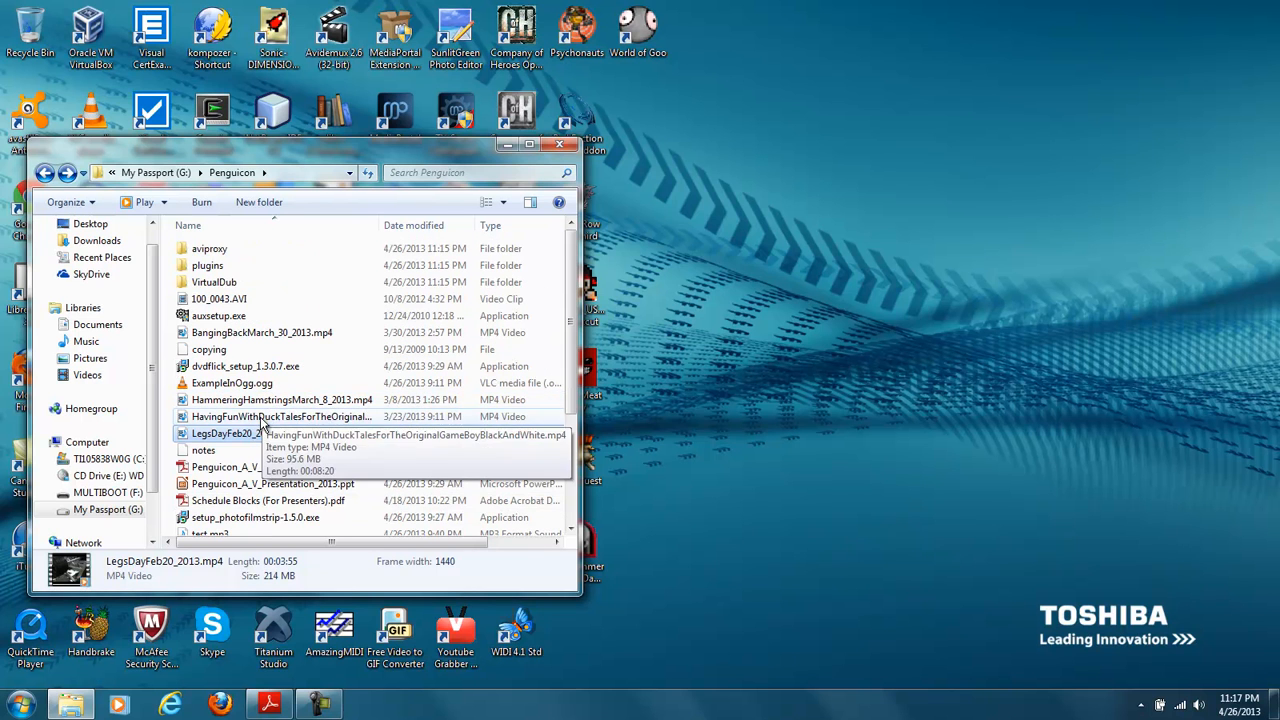
pyautogui.click(266, 418)
pyautogui.scroll(-1, 268, 425)
pyautogui.doubleClick(278, 477)
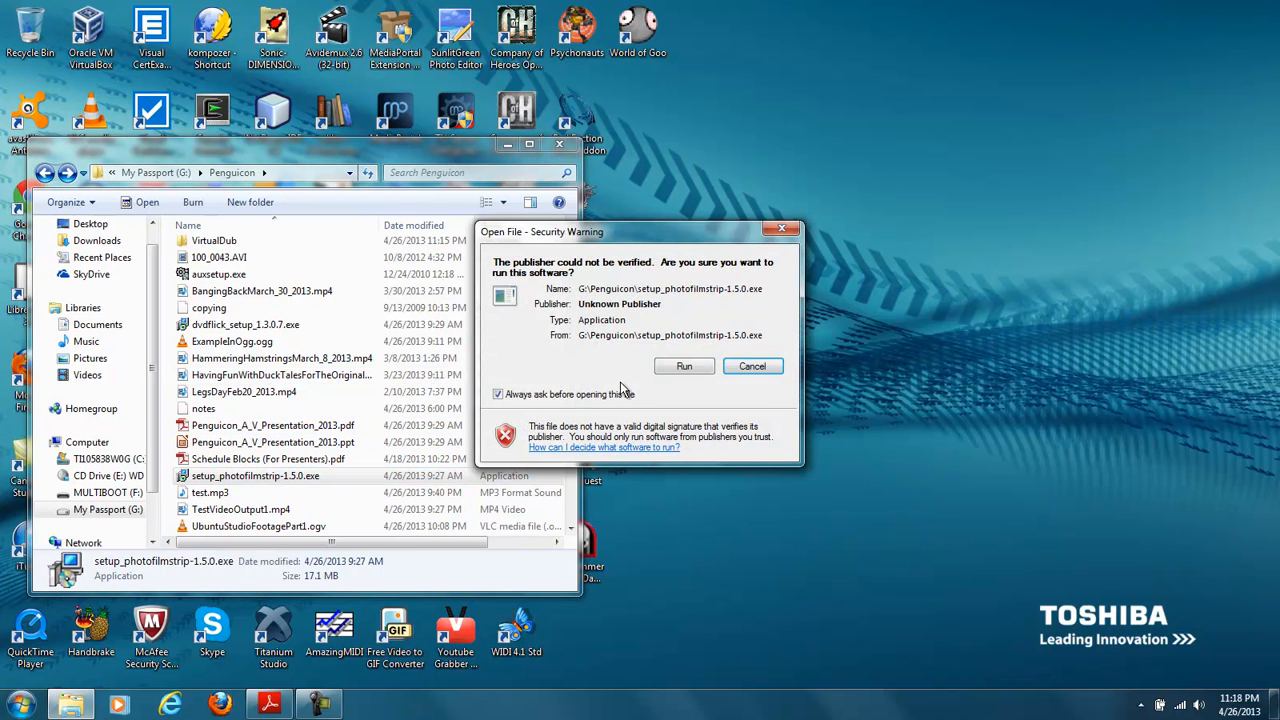
pyautogui.click(680, 366)
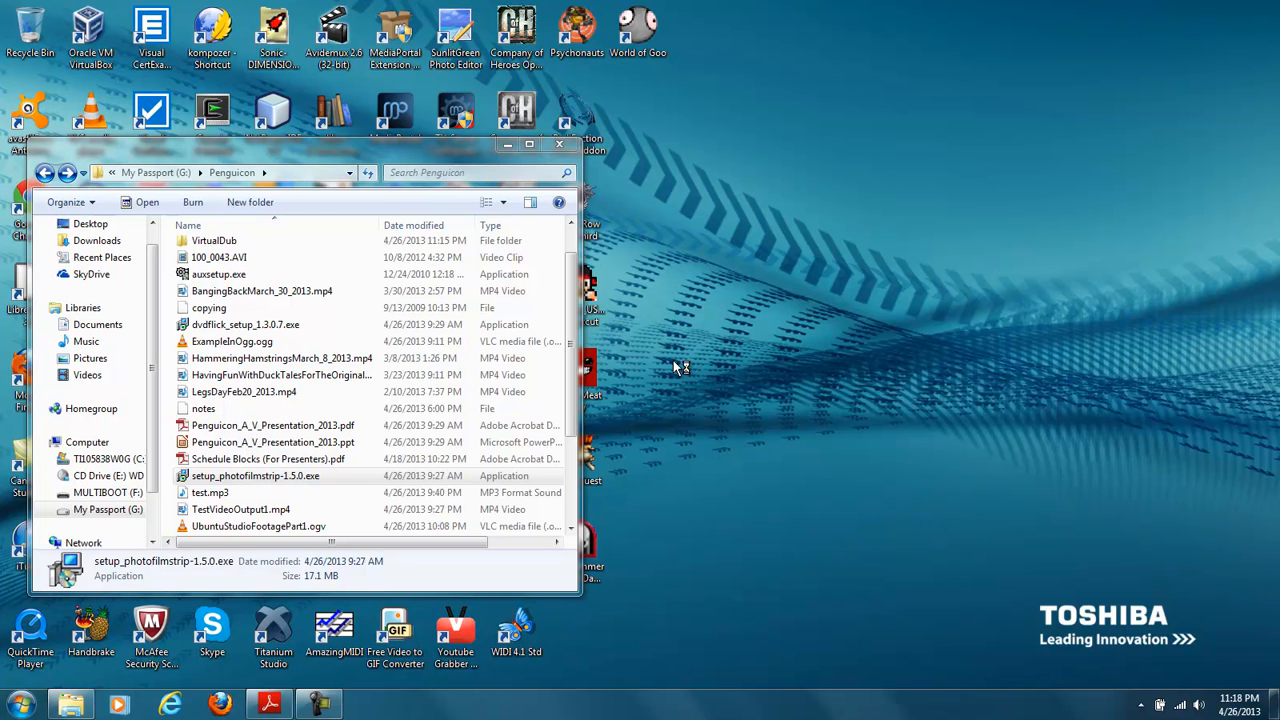
# - Install PhotoFilmStrip, accepting the licence, the PhotoFilmStrip Start Menu folder and the PFS file association, and launch the program
pyautogui.click(735, 482)
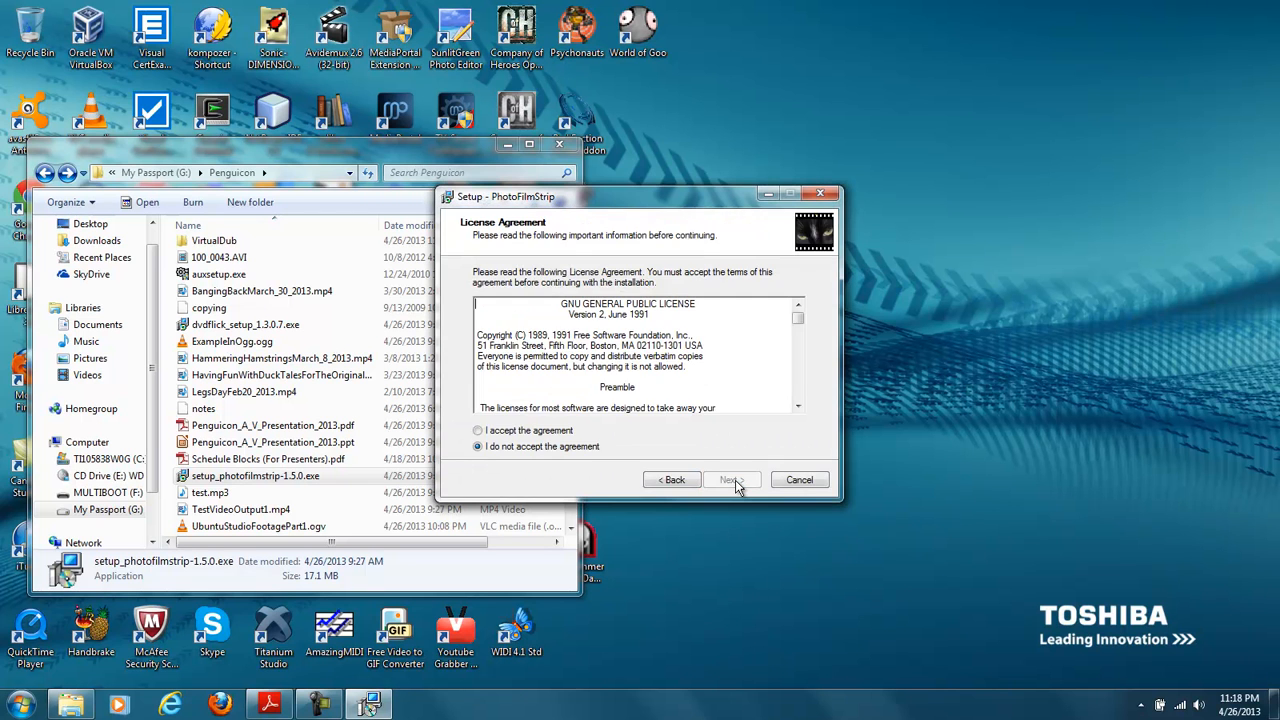
pyautogui.click(558, 431)
pyautogui.click(727, 481)
pyautogui.click(727, 481)
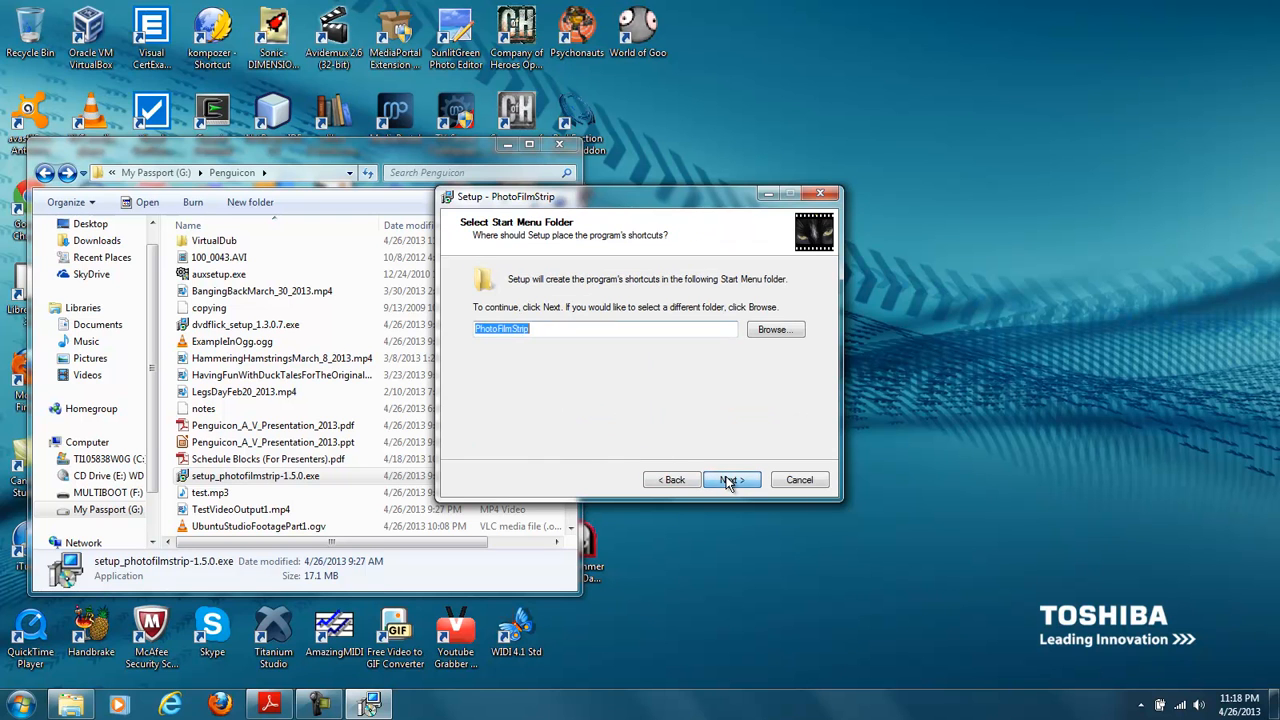
pyautogui.click(727, 481)
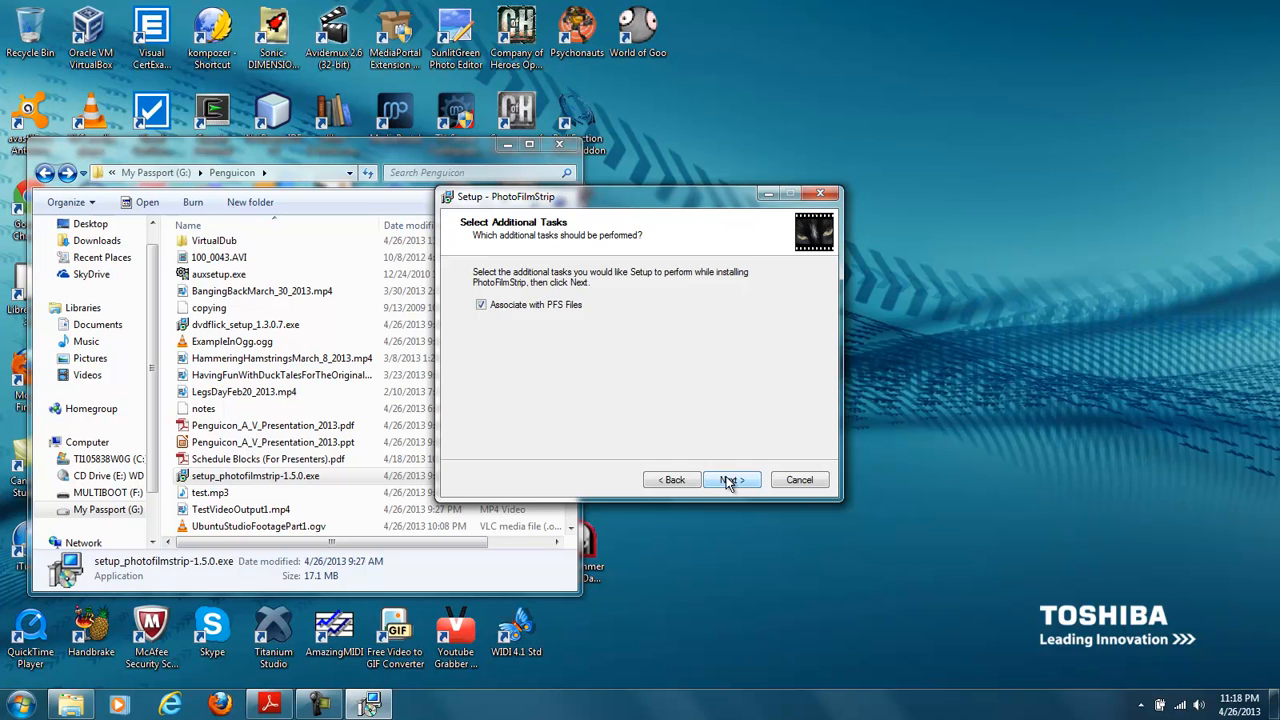
pyautogui.click(727, 481)
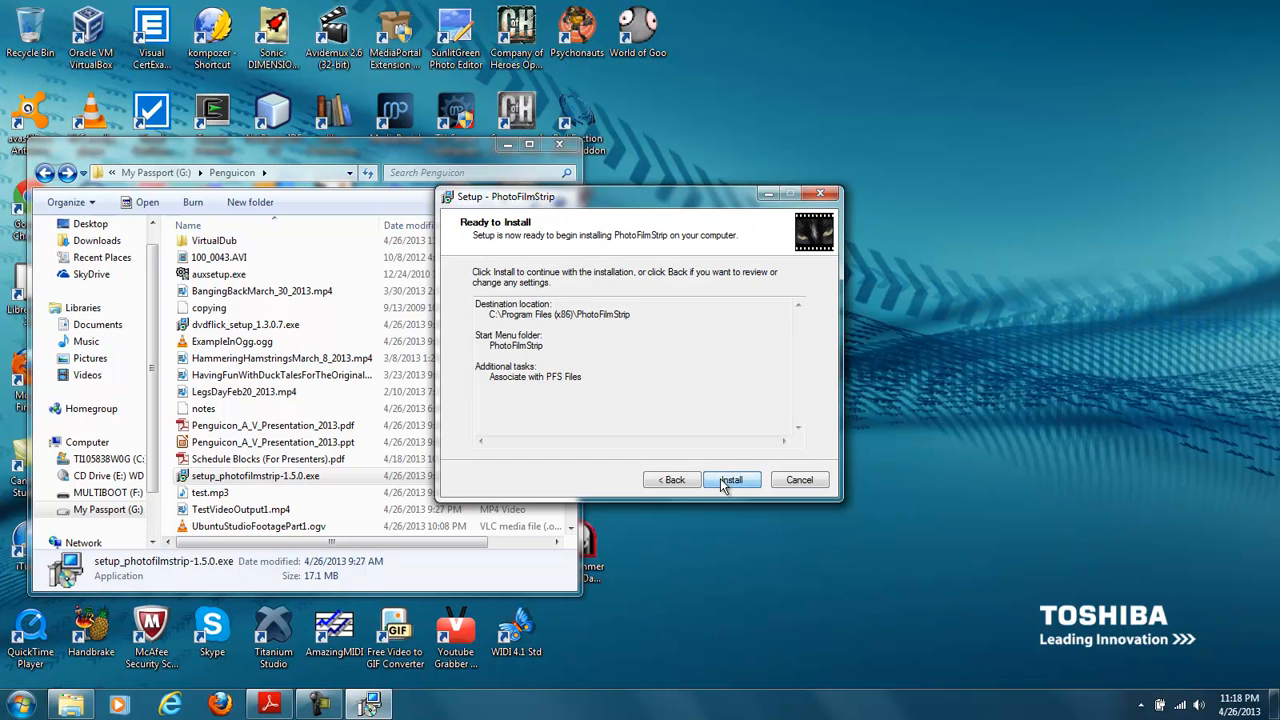
pyautogui.click(724, 483)
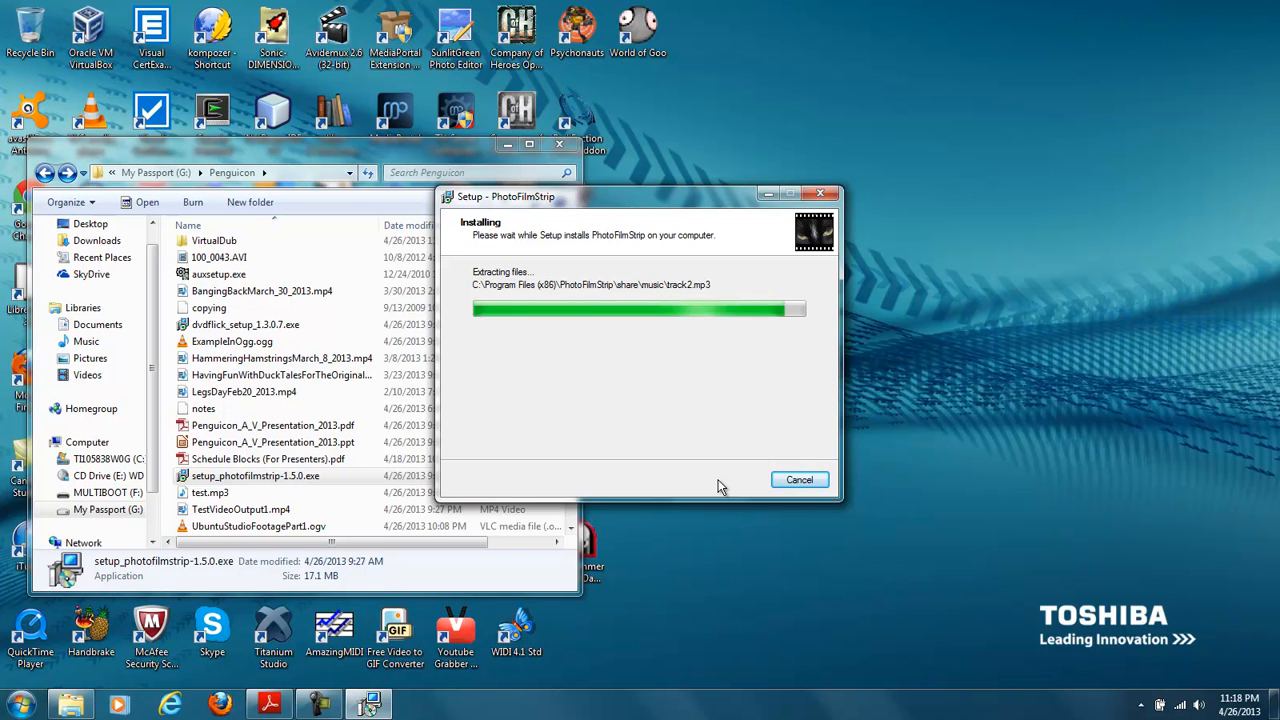
pyautogui.click(730, 481)
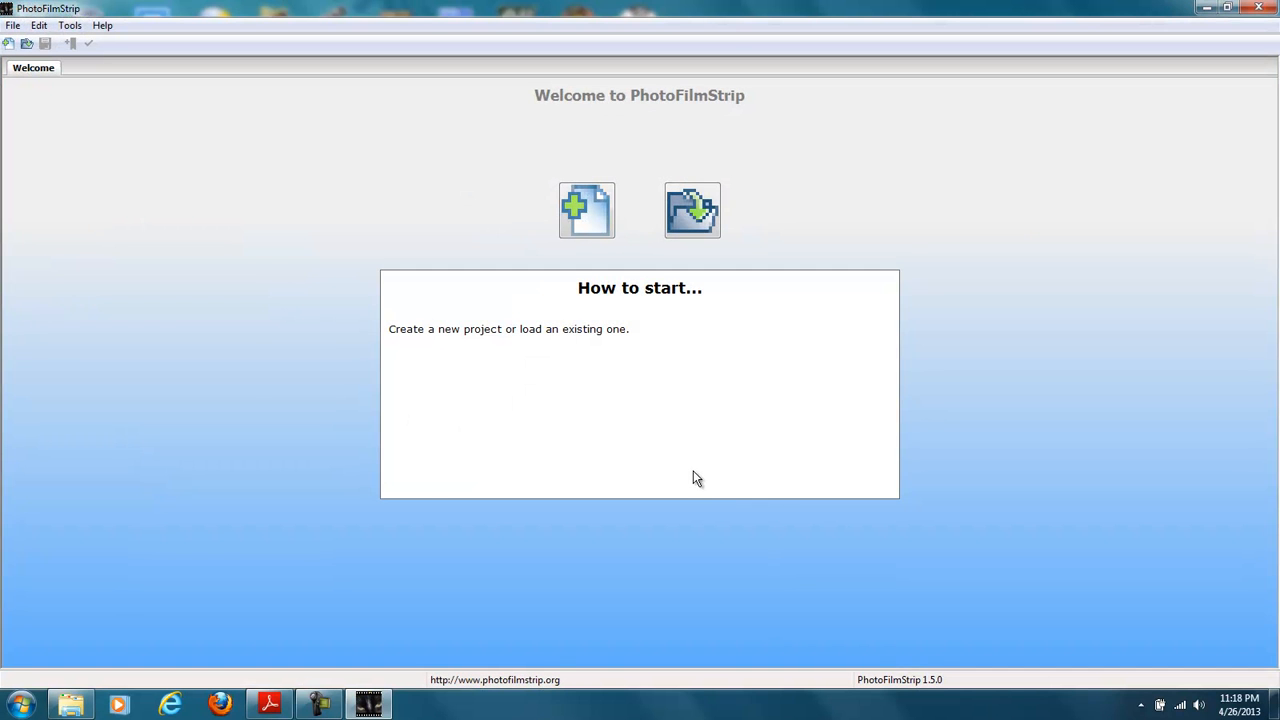
# - Open the Pictures library in the file manager, try to add CalfShot.jpg to PhotoFilmStrip's welcome page, and uncover the new-project option
pyautogui.click(71, 705)
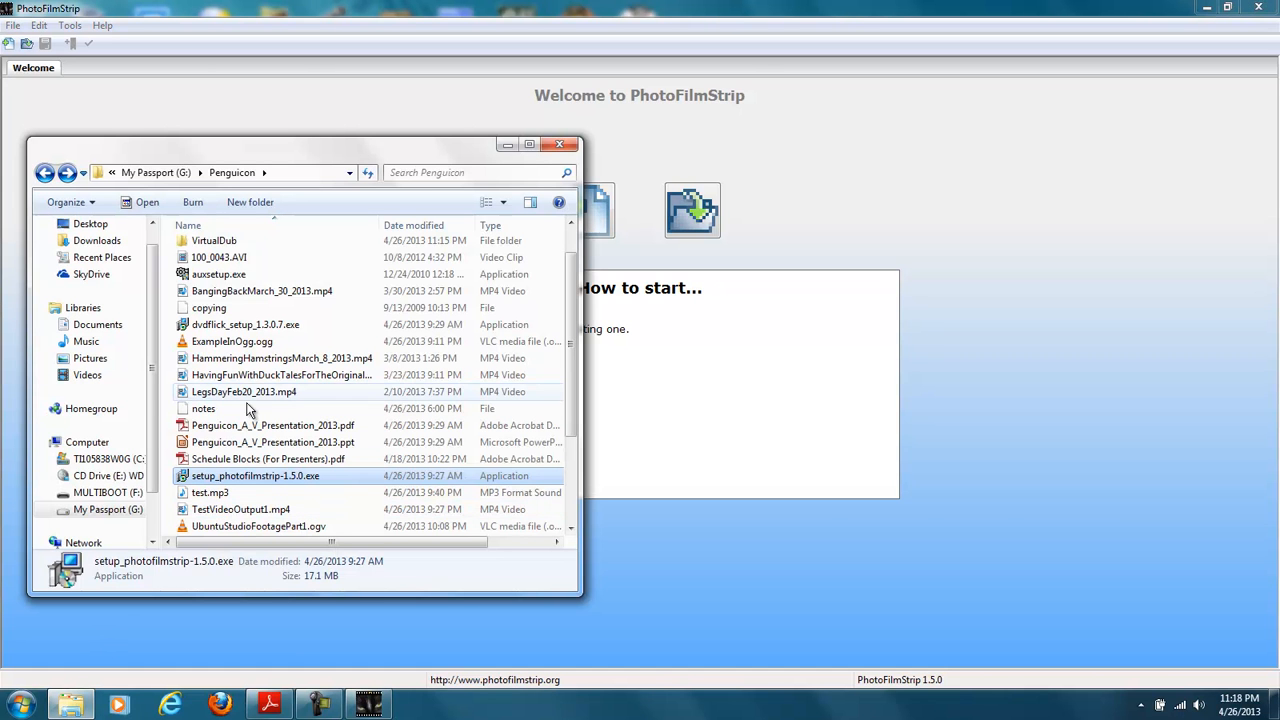
pyautogui.click(100, 360)
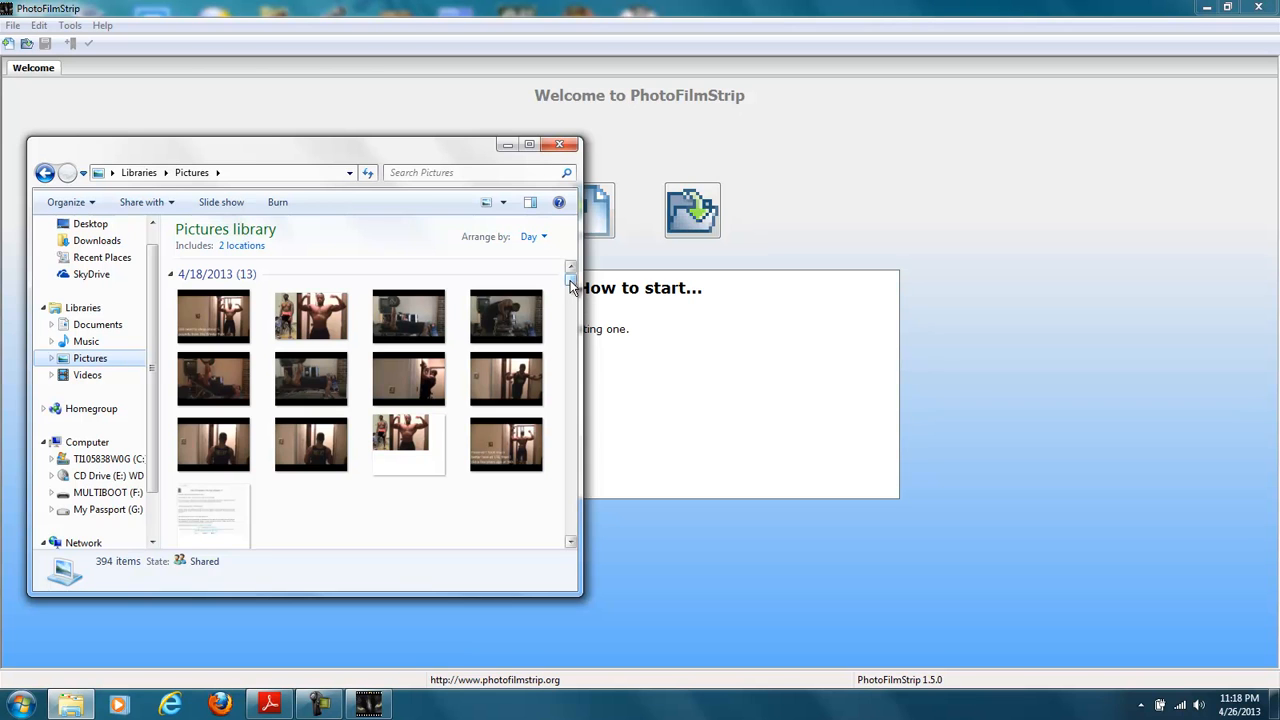
pyautogui.moveTo(570, 286)
pyautogui.mouseDown()
pyautogui.moveTo(570, 366)
pyautogui.moveTo(571, 291)
pyautogui.mouseUp()
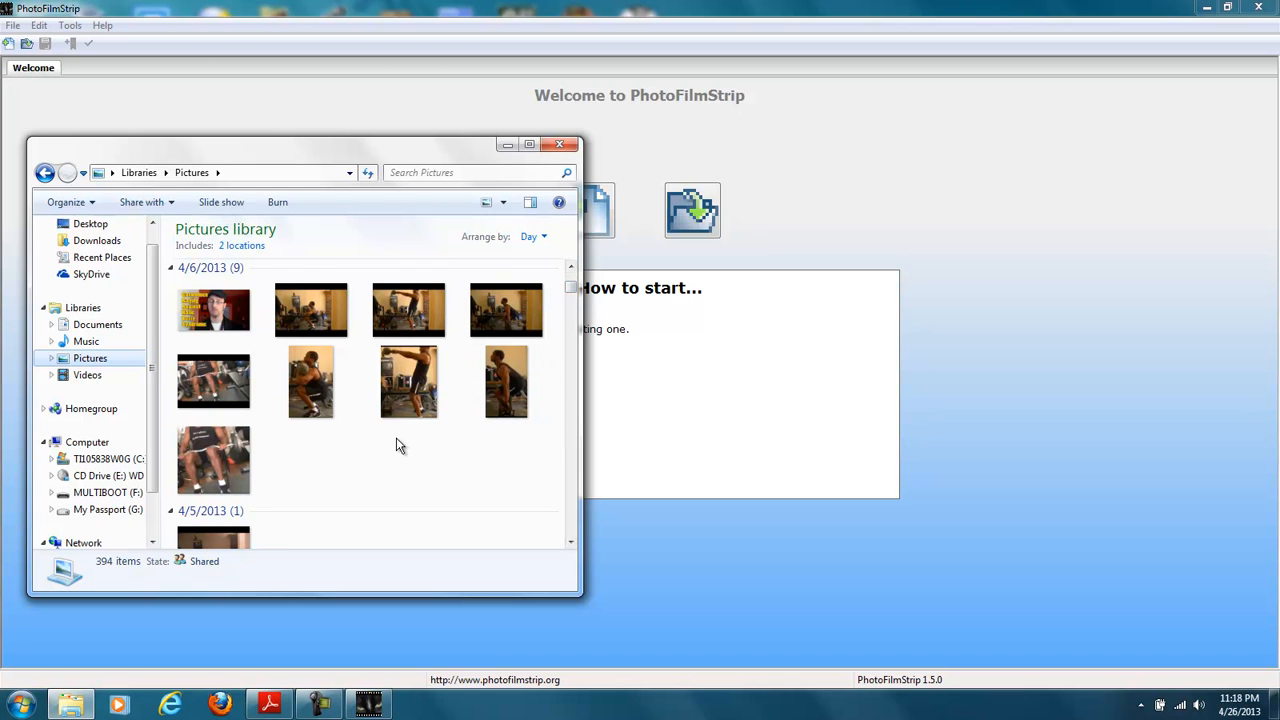
pyautogui.moveTo(221, 442); pyautogui.dragTo(643, 397)
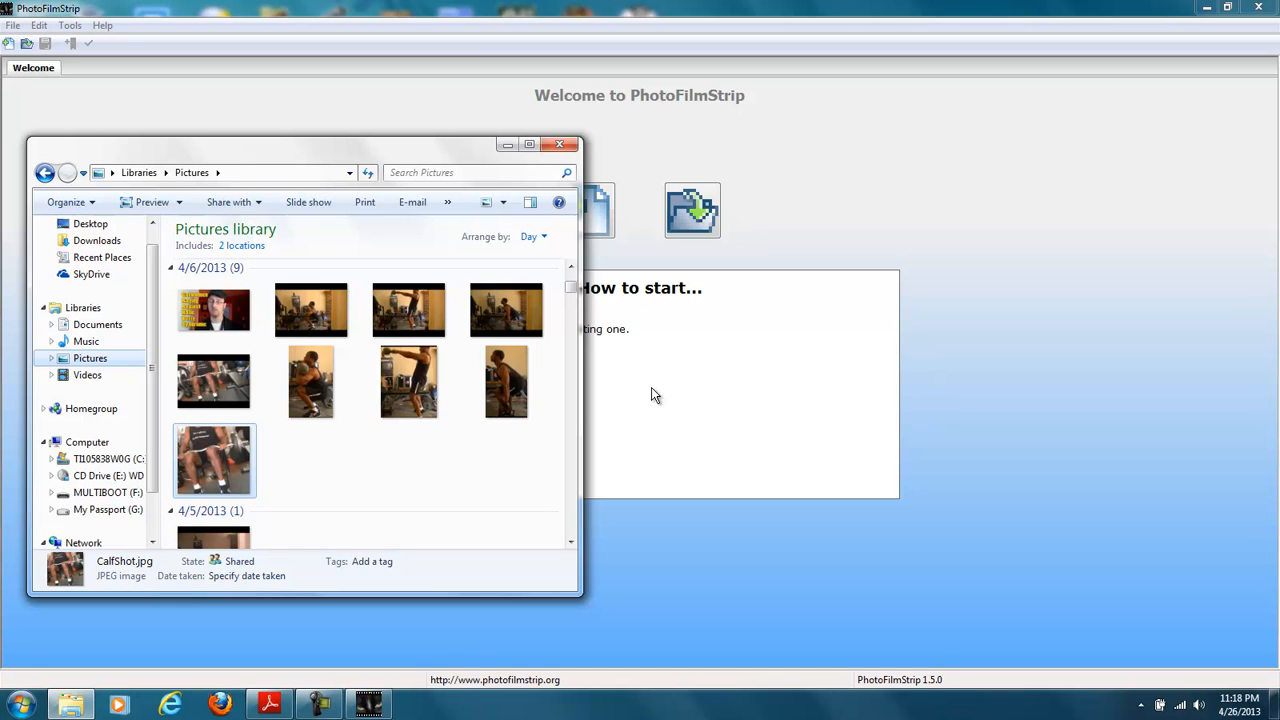
pyautogui.moveTo(394, 156); pyautogui.dragTo(358, 349)
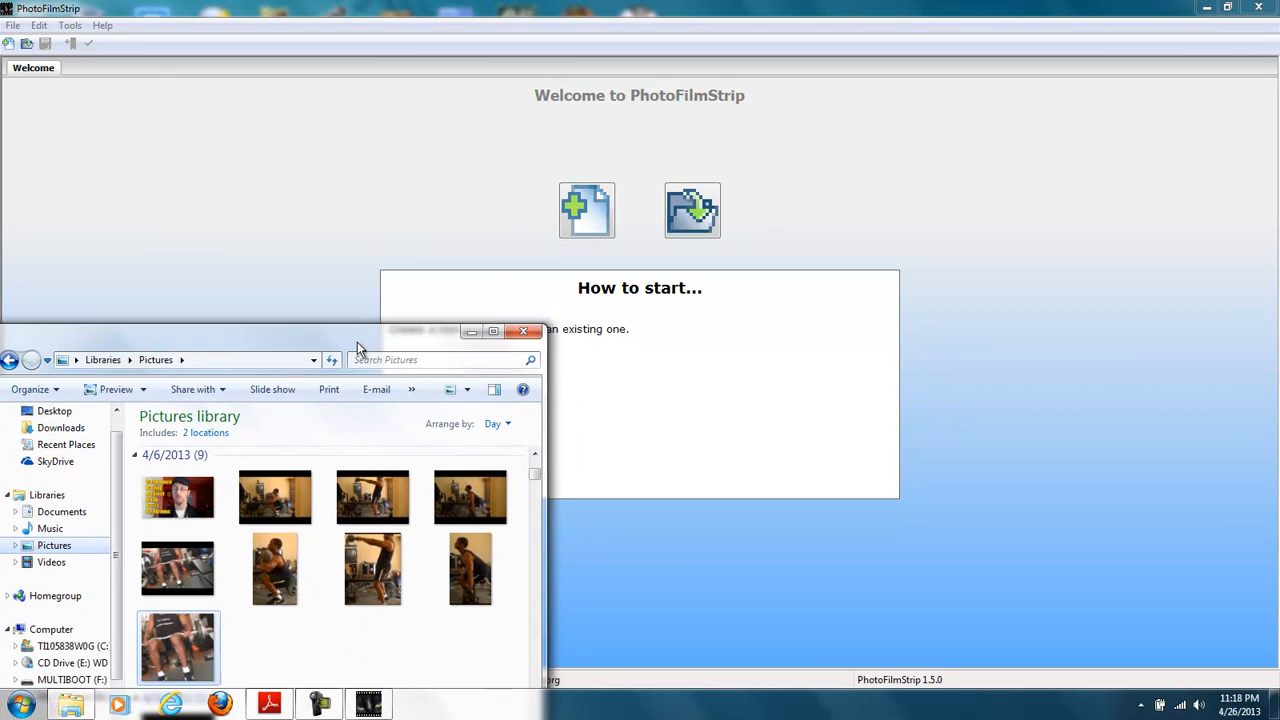
# - Create a new 16:9 PhotoFilmStrip project named Test and let the program create its missing folder
pyautogui.click(594, 276)
pyautogui.click(590, 218)
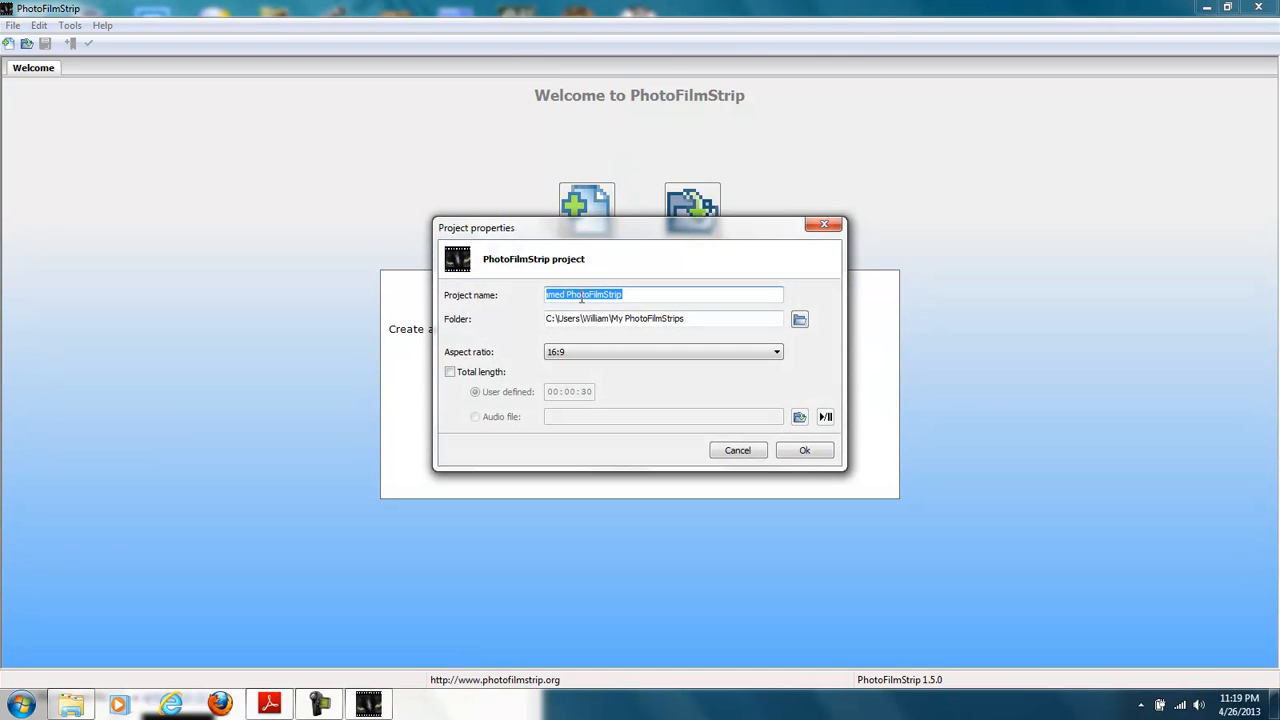
pyautogui.write('Test')
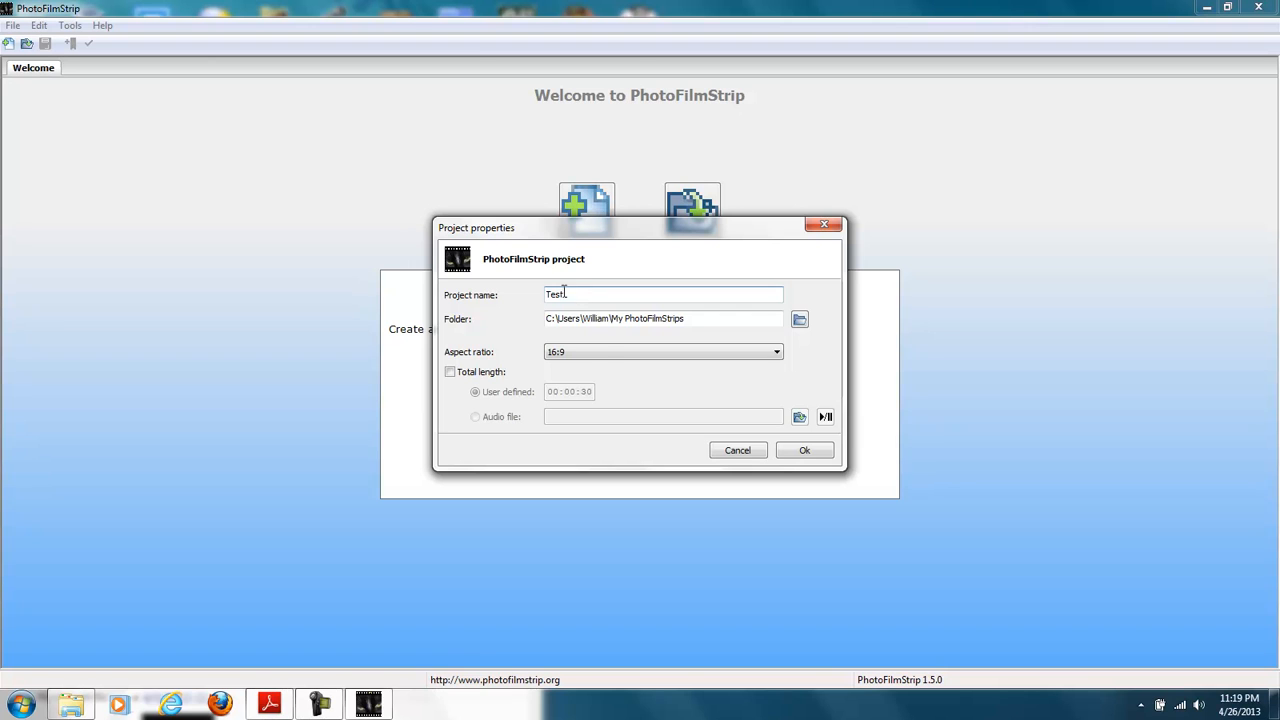
pyautogui.click(784, 451)
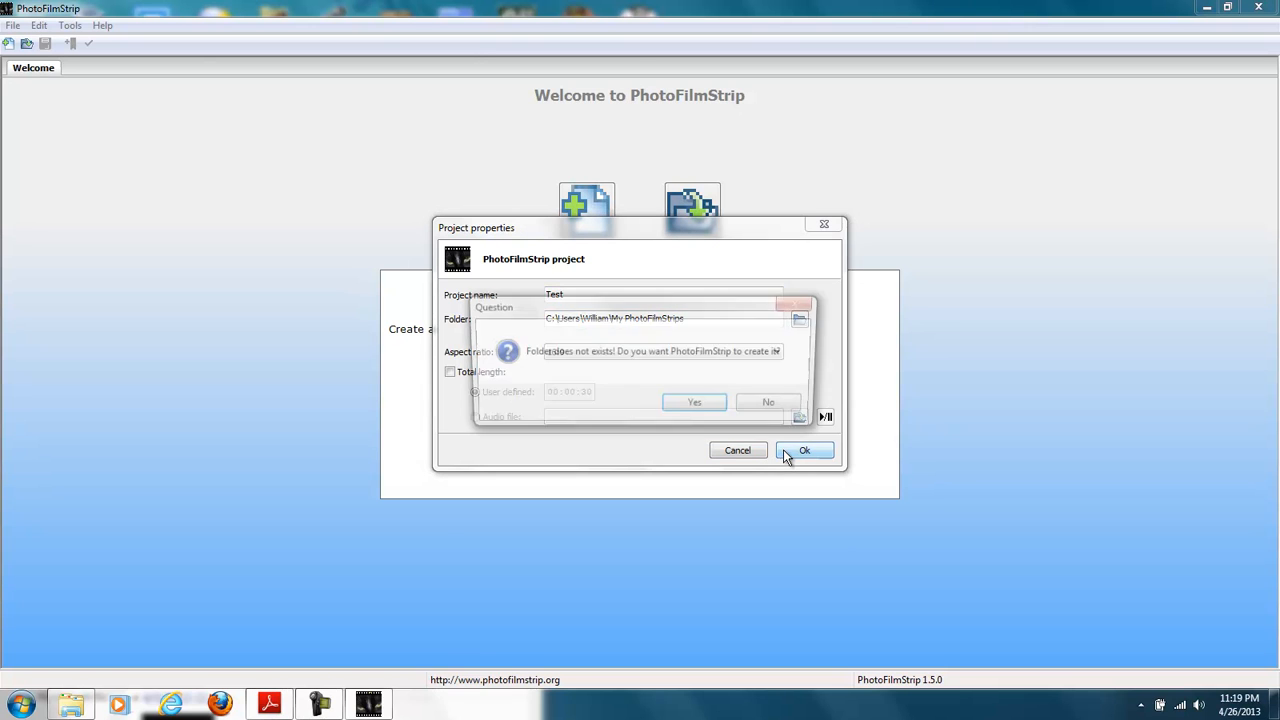
pyautogui.click(711, 408)
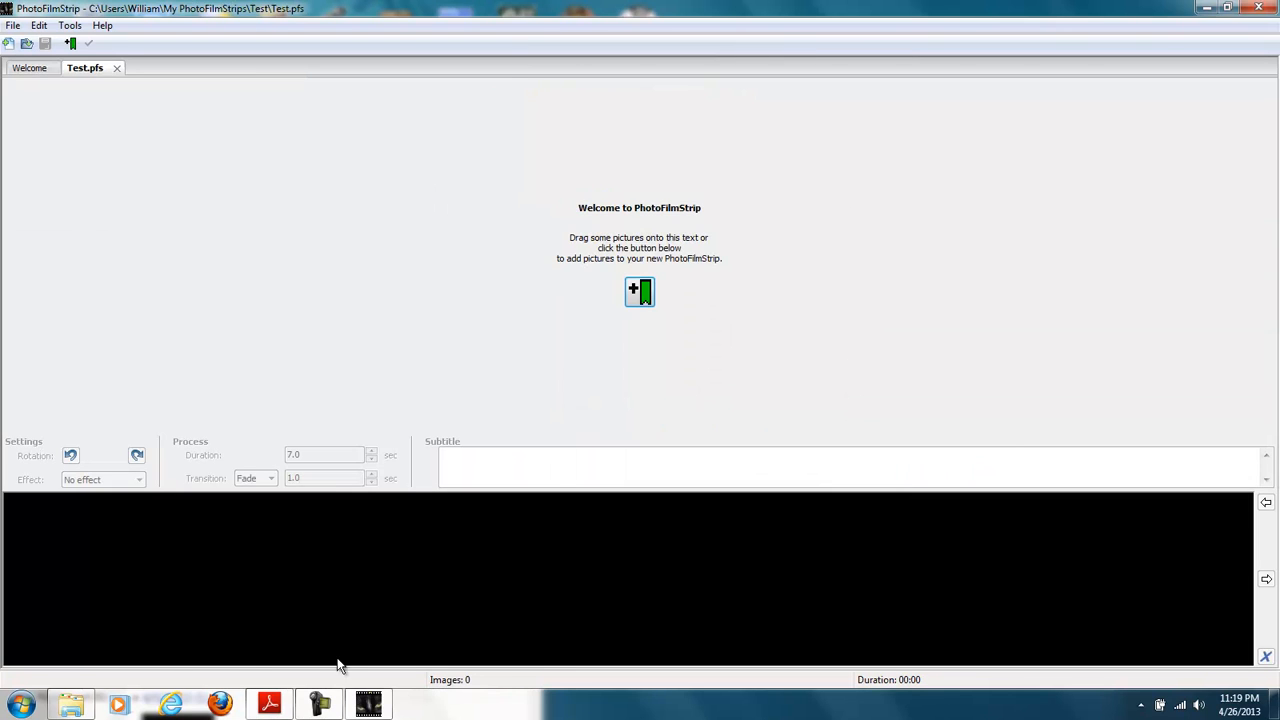
# - Add CalfShot.jpg from the Pictures library as the first filmstrip picture, and shorten the file manager window to uncover the strip
pyautogui.click(71, 704)
pyautogui.moveTo(160, 327); pyautogui.dragTo(512, 46)
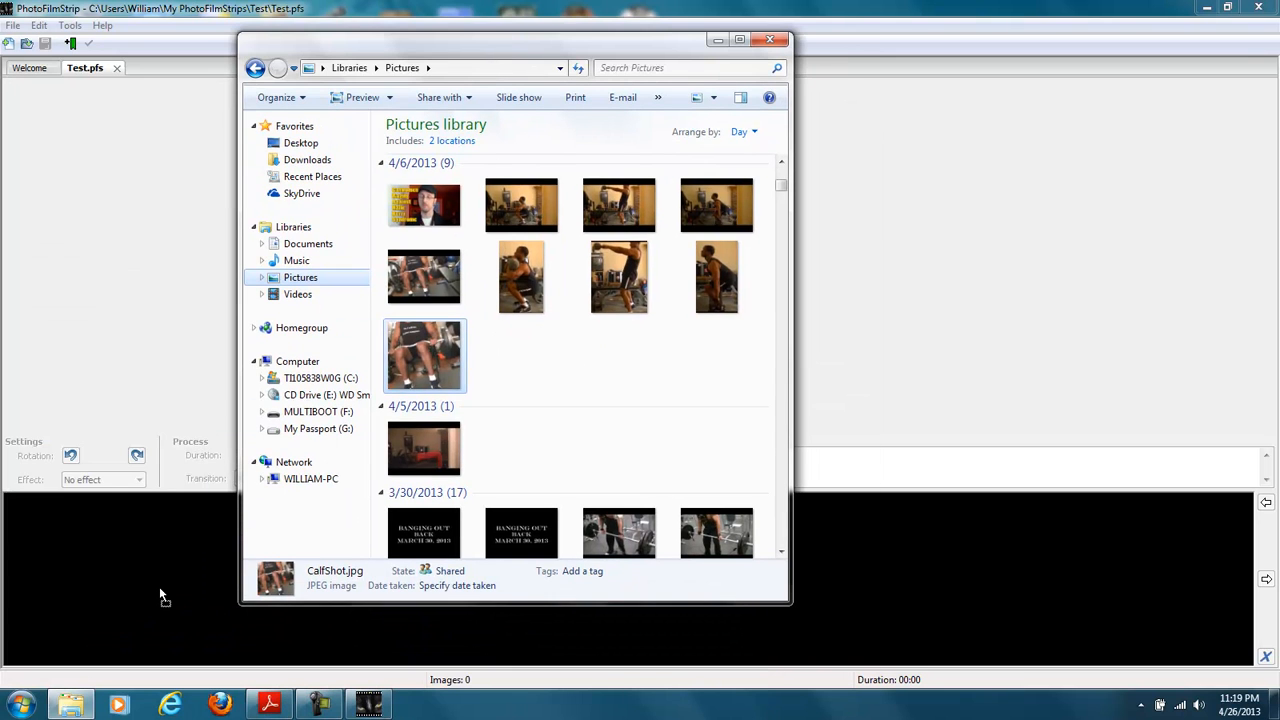
pyautogui.moveTo(159, 586); pyautogui.dragTo(159, 586)
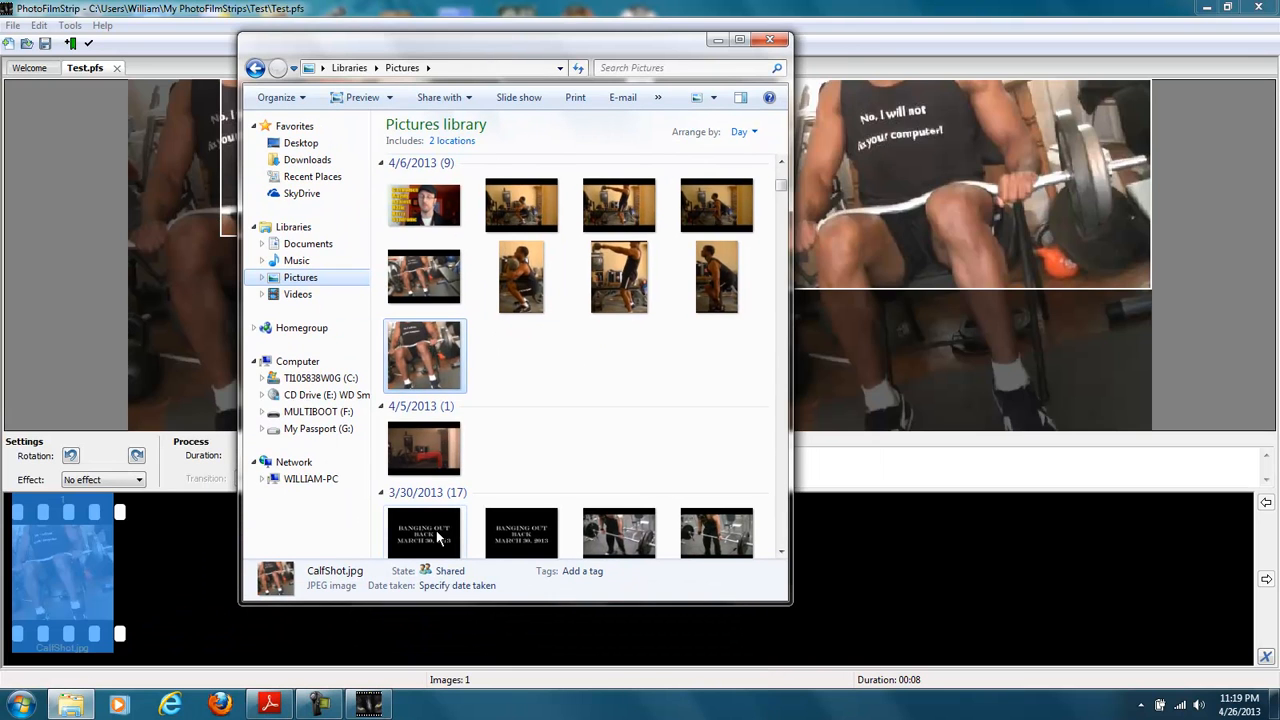
pyautogui.moveTo(471, 603); pyautogui.dragTo(482, 535)
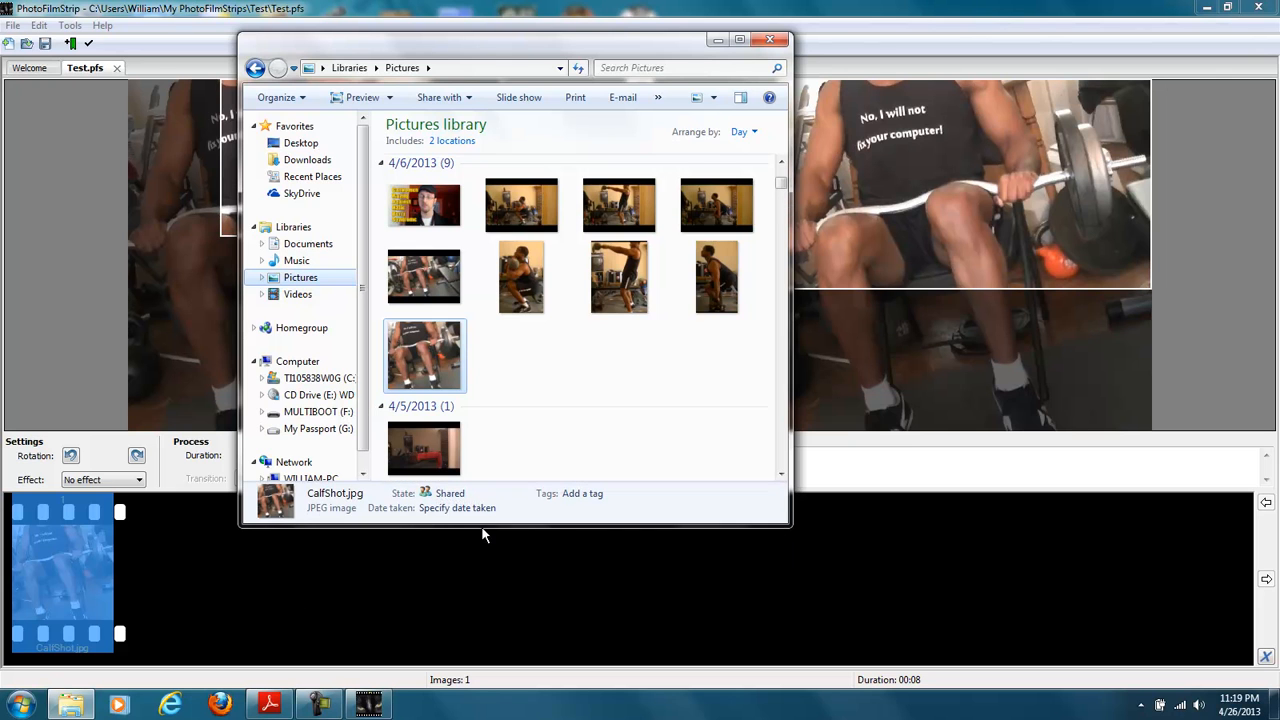
pyautogui.click(430, 455)
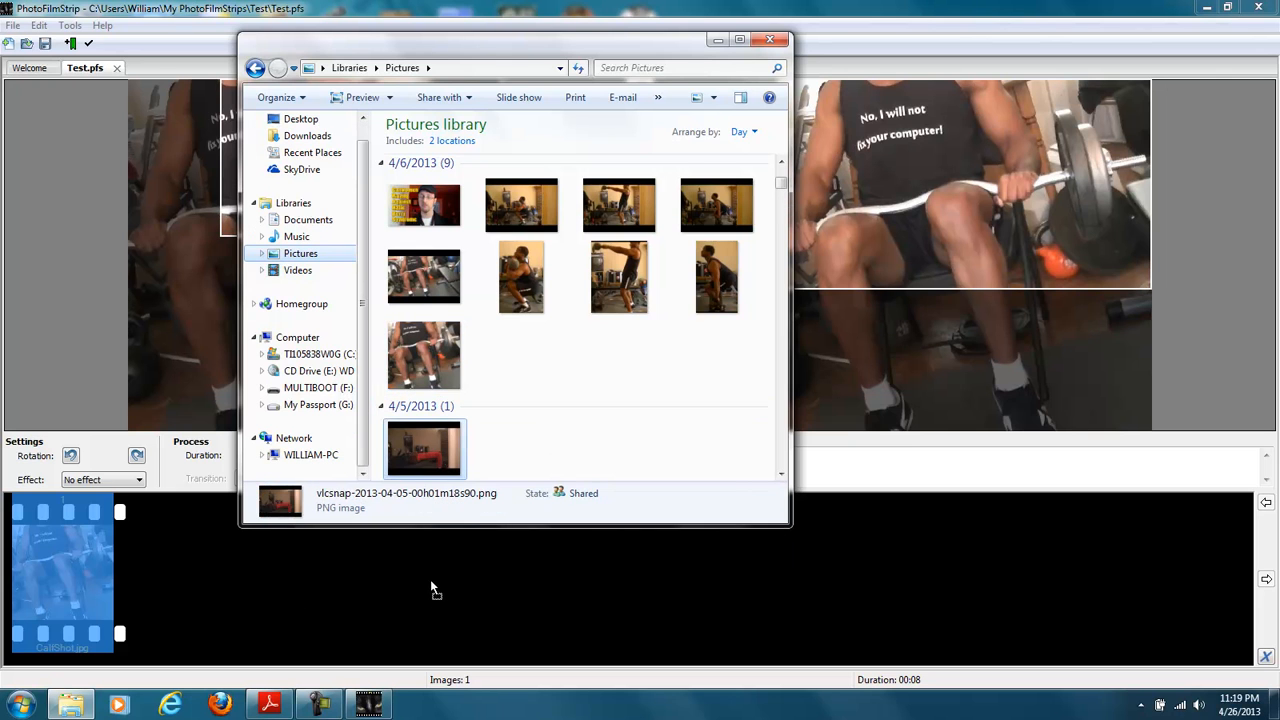
pyautogui.moveTo(415, 597); pyautogui.dragTo(415, 599)
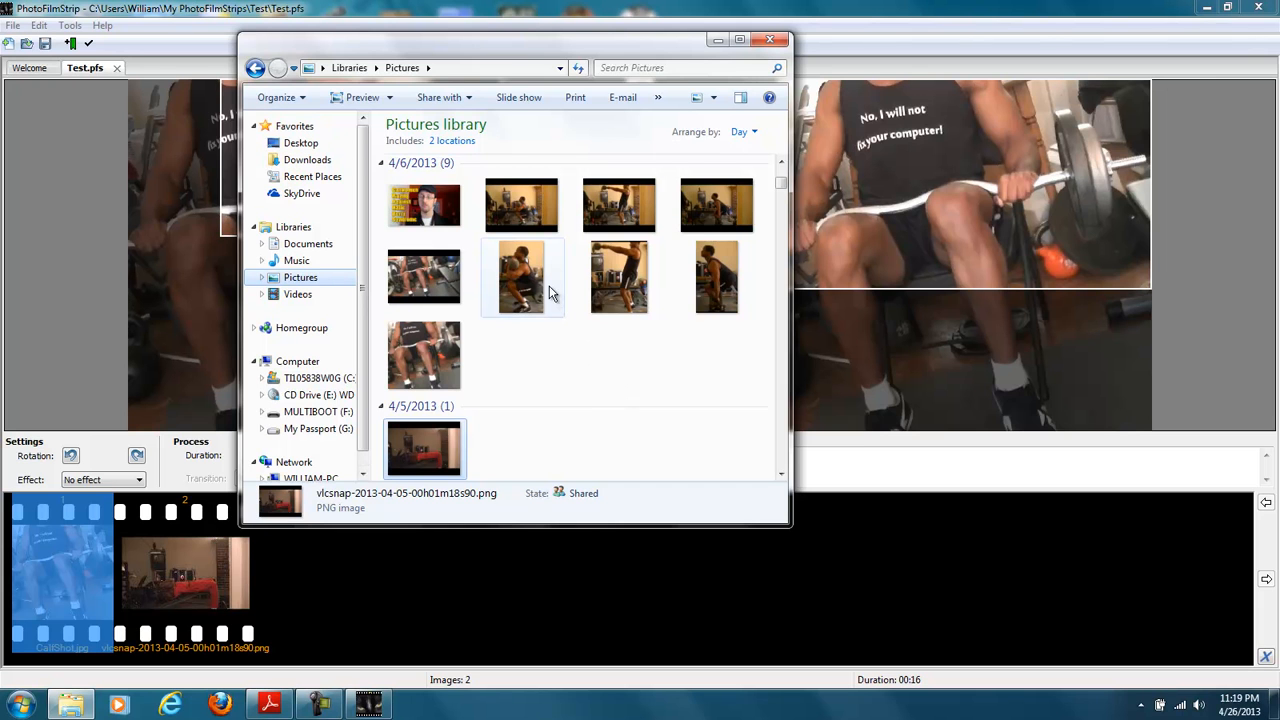
pyautogui.moveTo(610, 270); pyautogui.dragTo(547, 583)
# - Add three workout snapshots from the 4/18/2013 group to the filmstrip as pictures four to six
pyautogui.scroll(3, 768, 200)
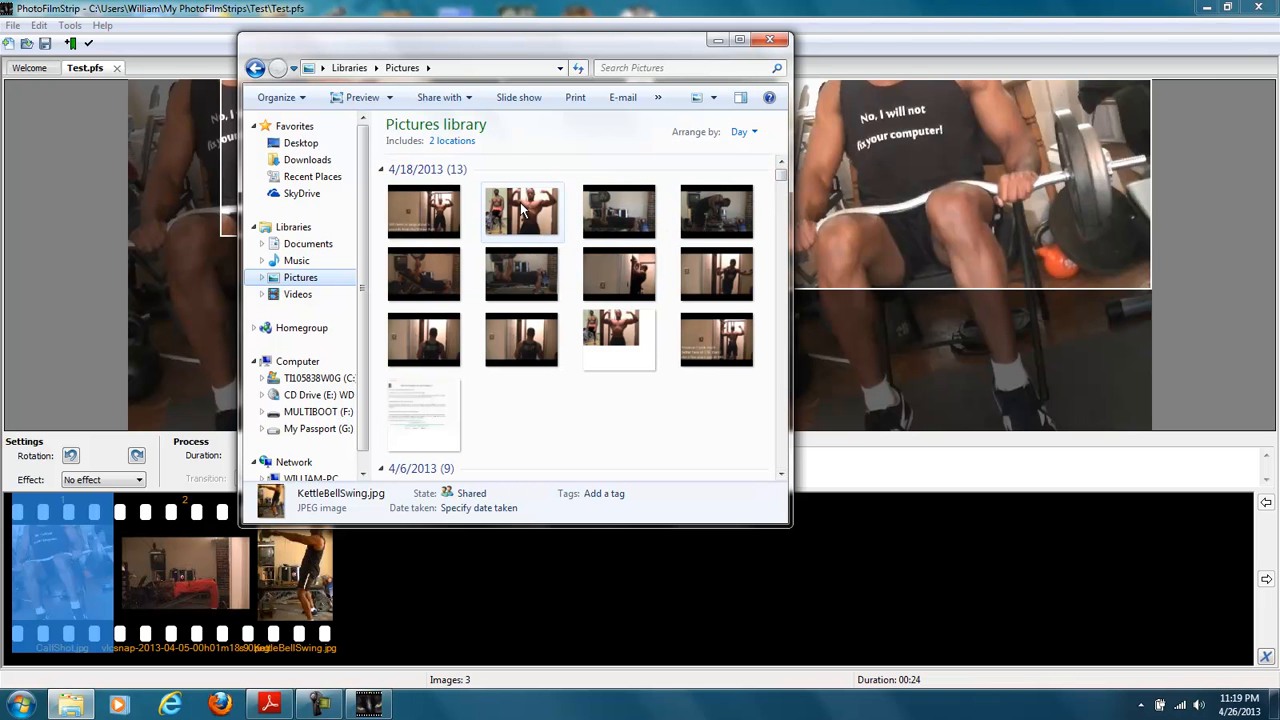
pyautogui.moveTo(441, 268); pyautogui.dragTo(600, 587)
pyautogui.moveTo(610, 254); pyautogui.dragTo(593, 575)
pyautogui.moveTo(690, 245); pyautogui.dragTo(663, 573)
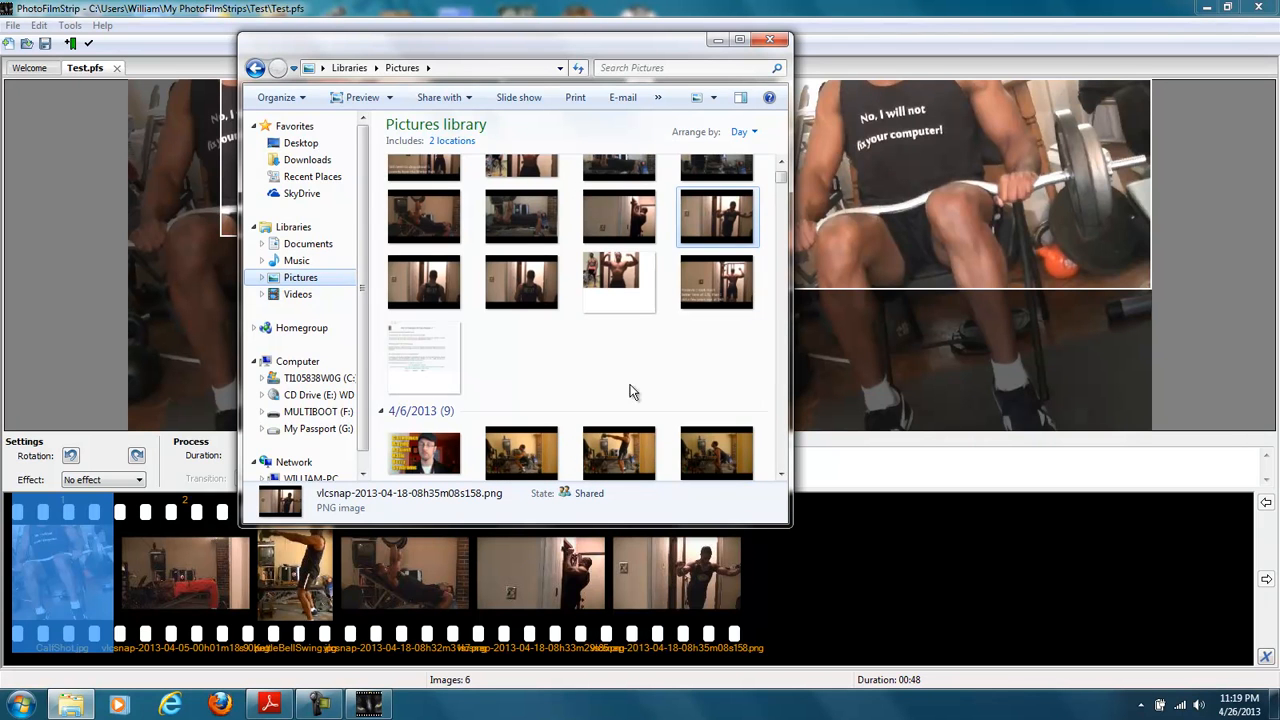
pyautogui.click(600, 364)
pyautogui.scroll(-8, 603, 366)
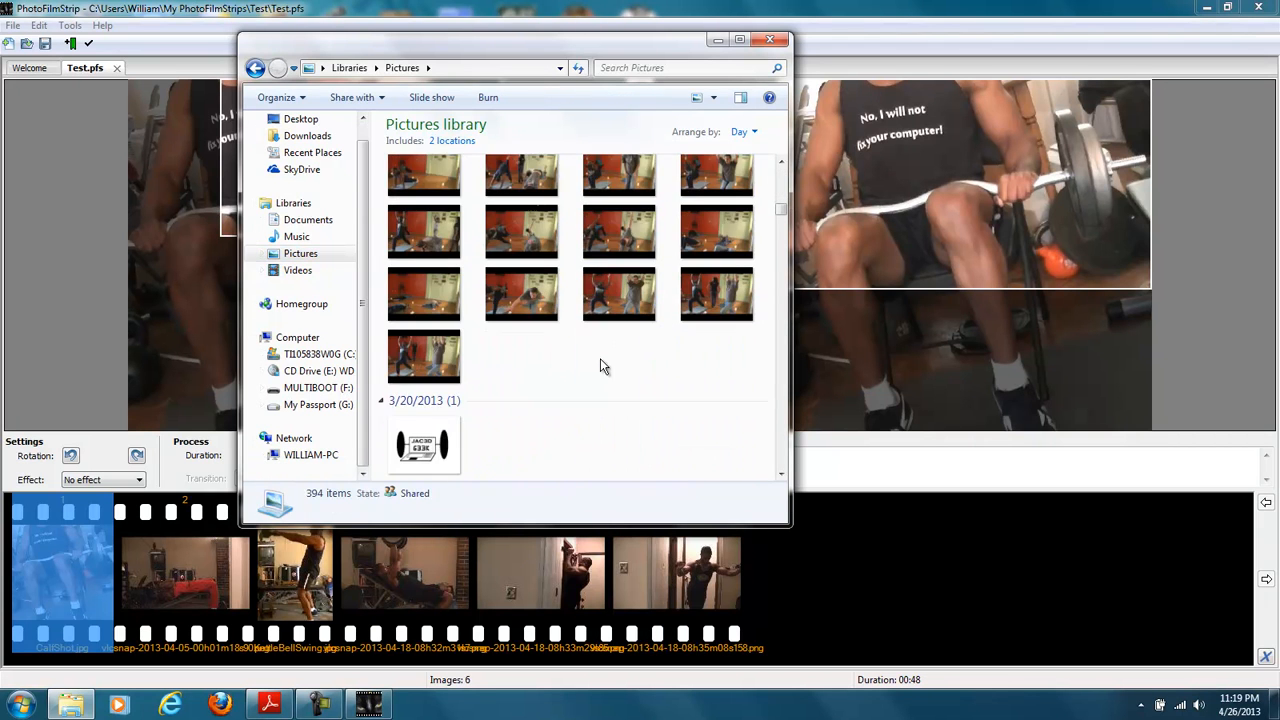
pyautogui.moveTo(527, 405); pyautogui.dragTo(758, 563)
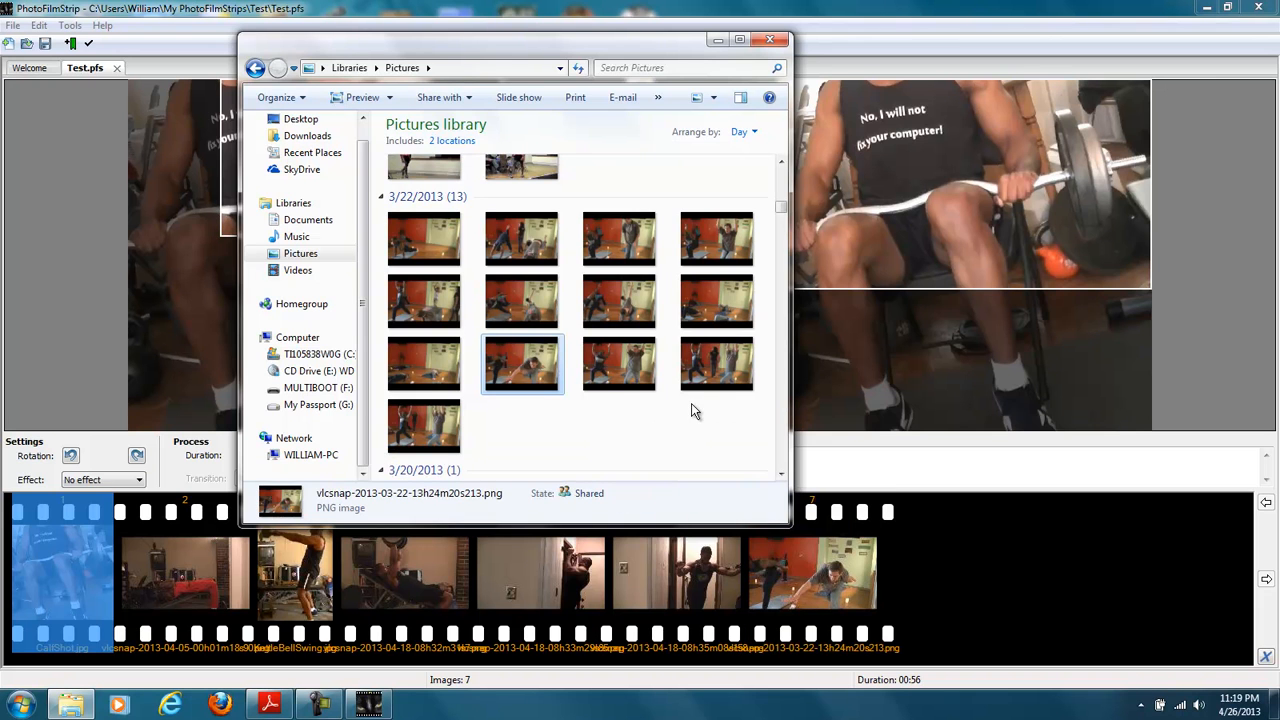
pyautogui.scroll(5, 598, 365)
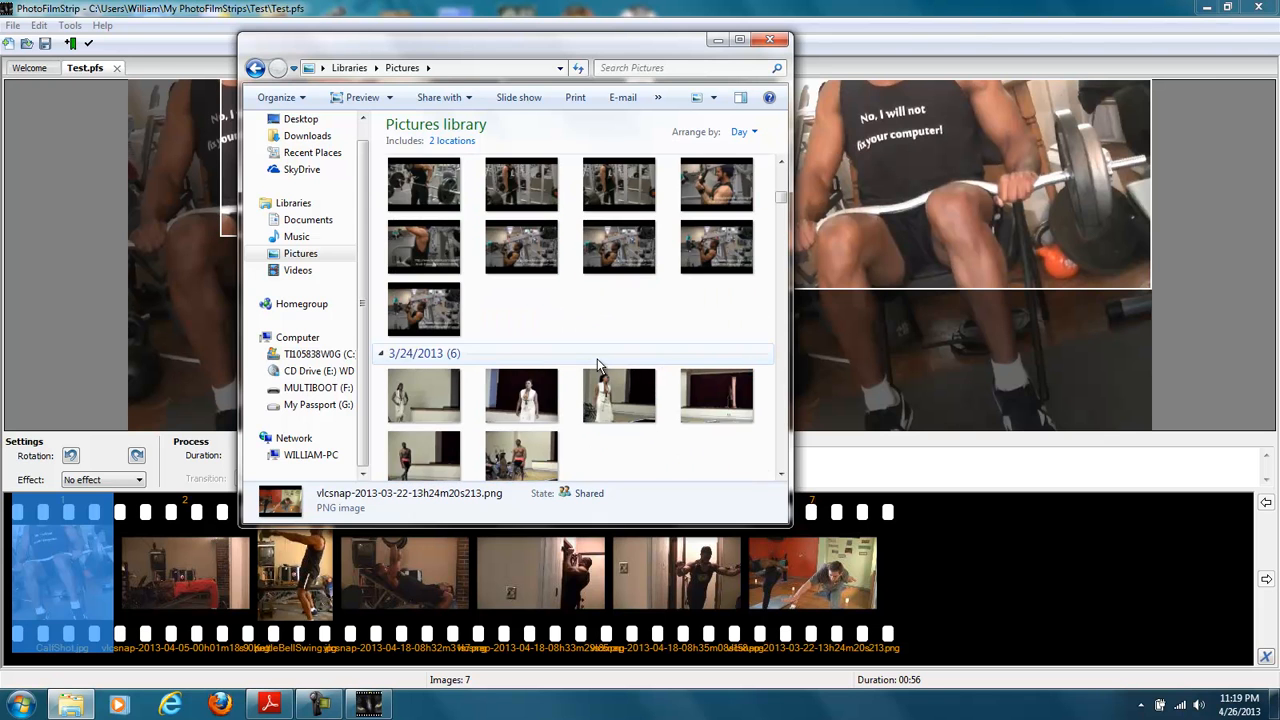
pyautogui.scroll(2, 598, 365)
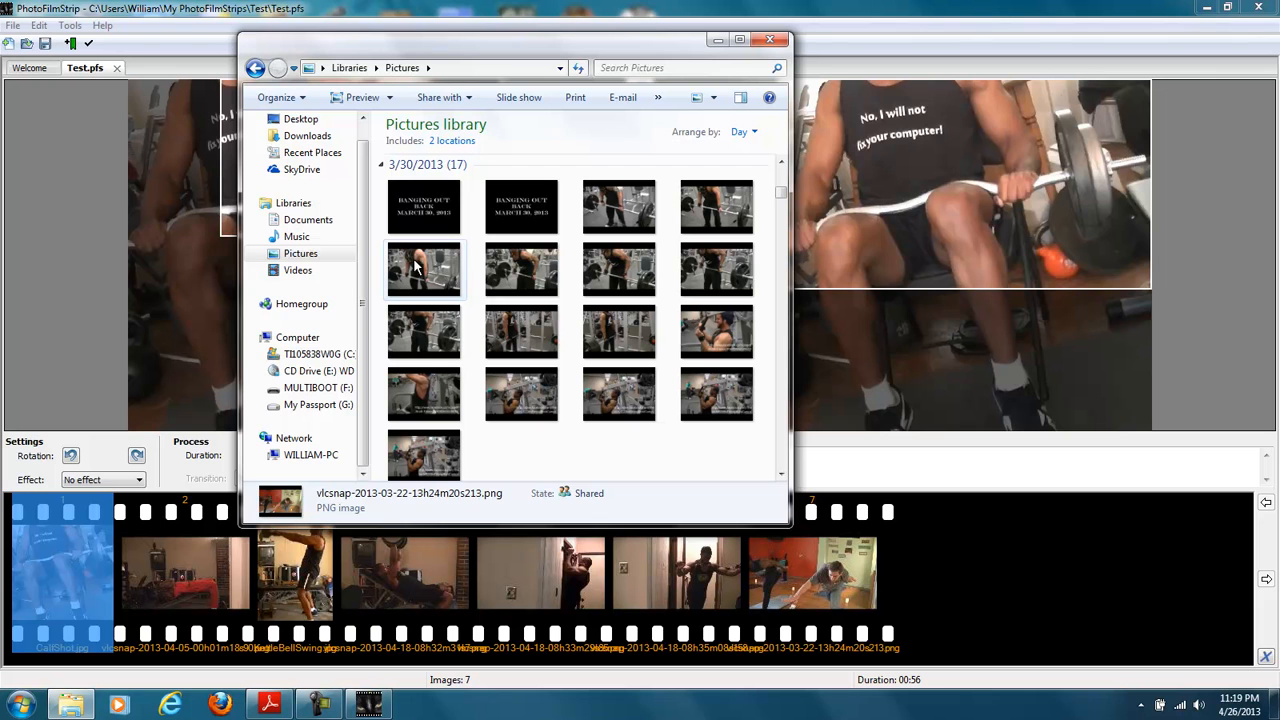
pyautogui.moveTo(418, 265); pyautogui.dragTo(926, 537)
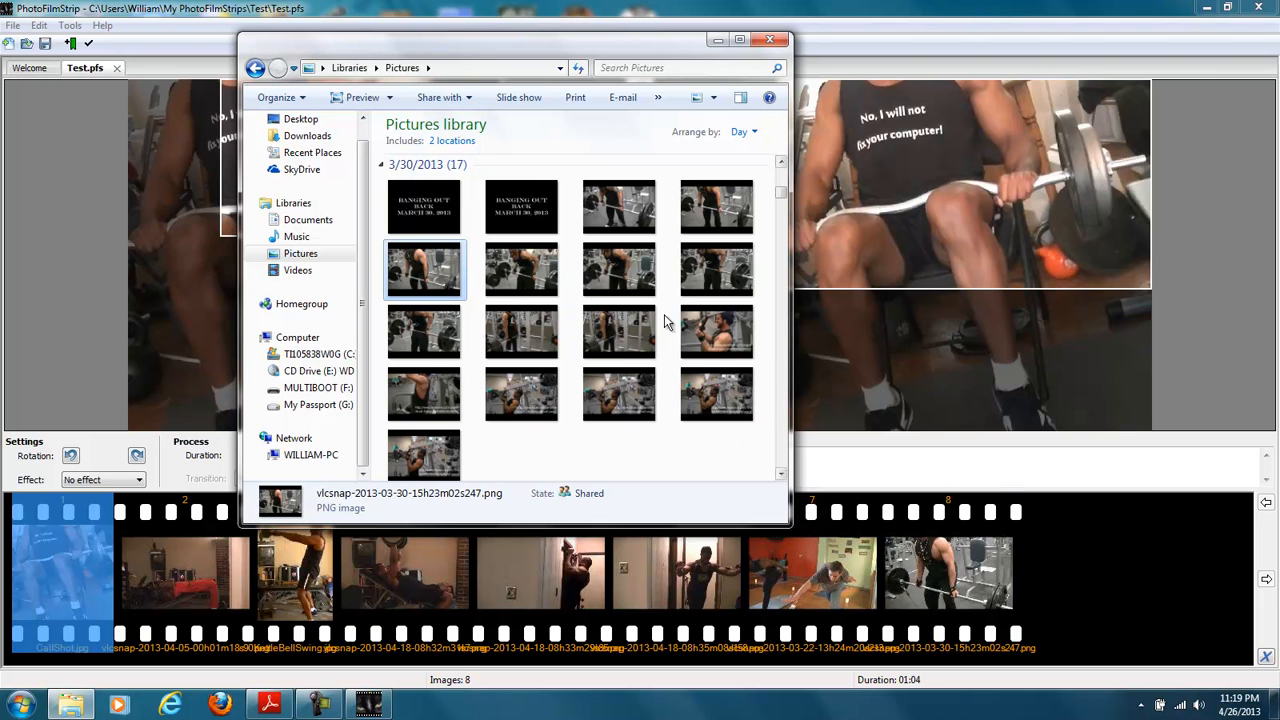
pyautogui.moveTo(521, 268); pyautogui.dragTo(1058, 572)
# - Try to add the Beatdrop_RevengeOfShinobi MP3 from the Music library to the PhotoFilmStrip project
pyautogui.scroll(5, 675, 398)
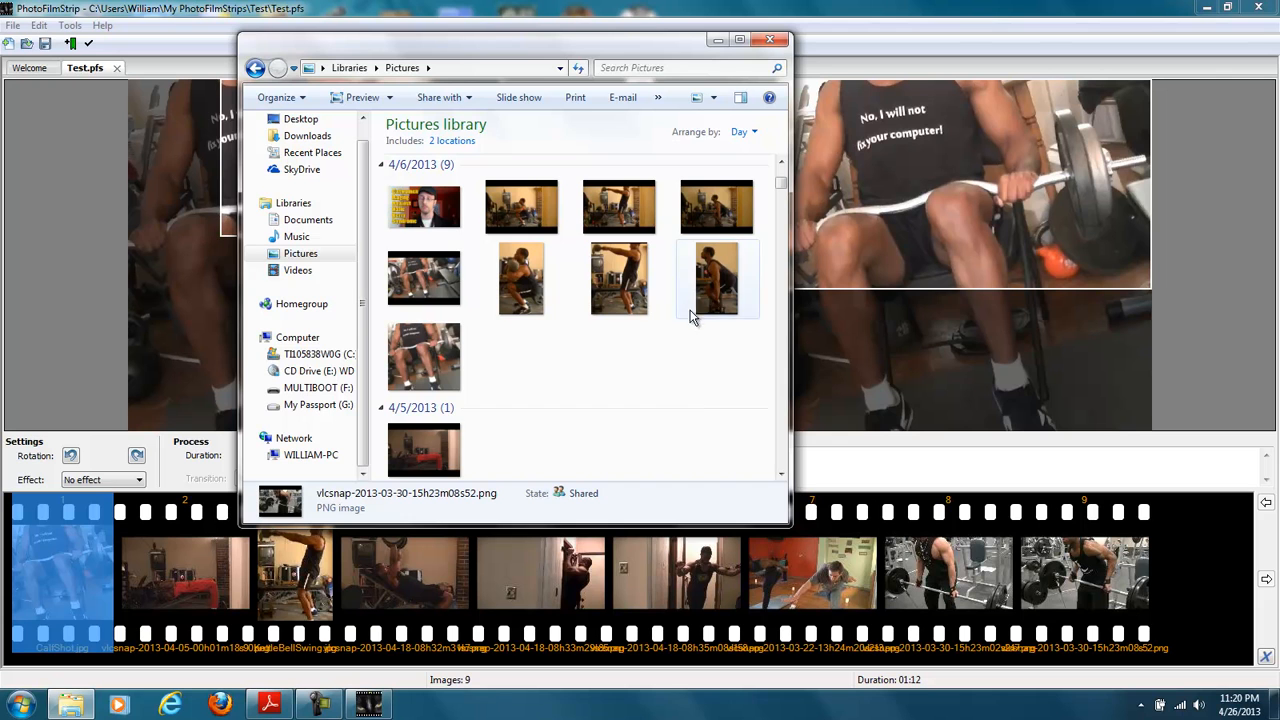
pyautogui.click(296, 237)
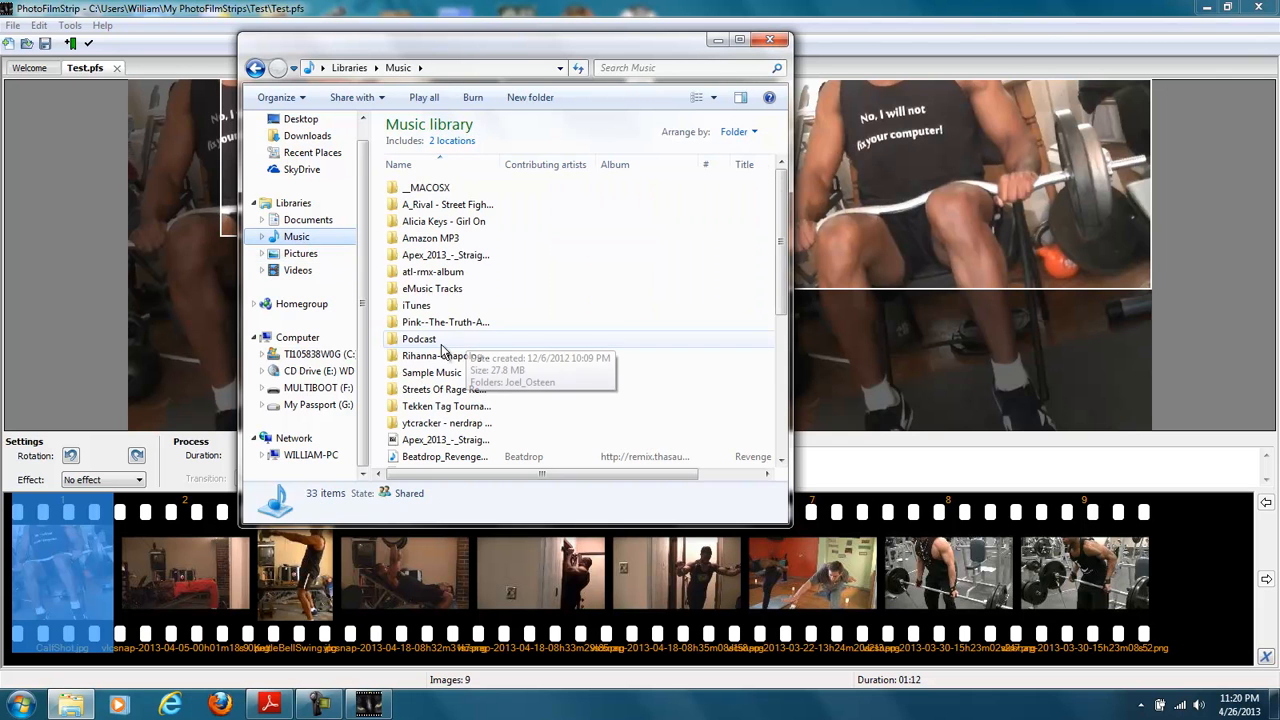
pyautogui.click(438, 346)
pyautogui.scroll(-3, 435, 355)
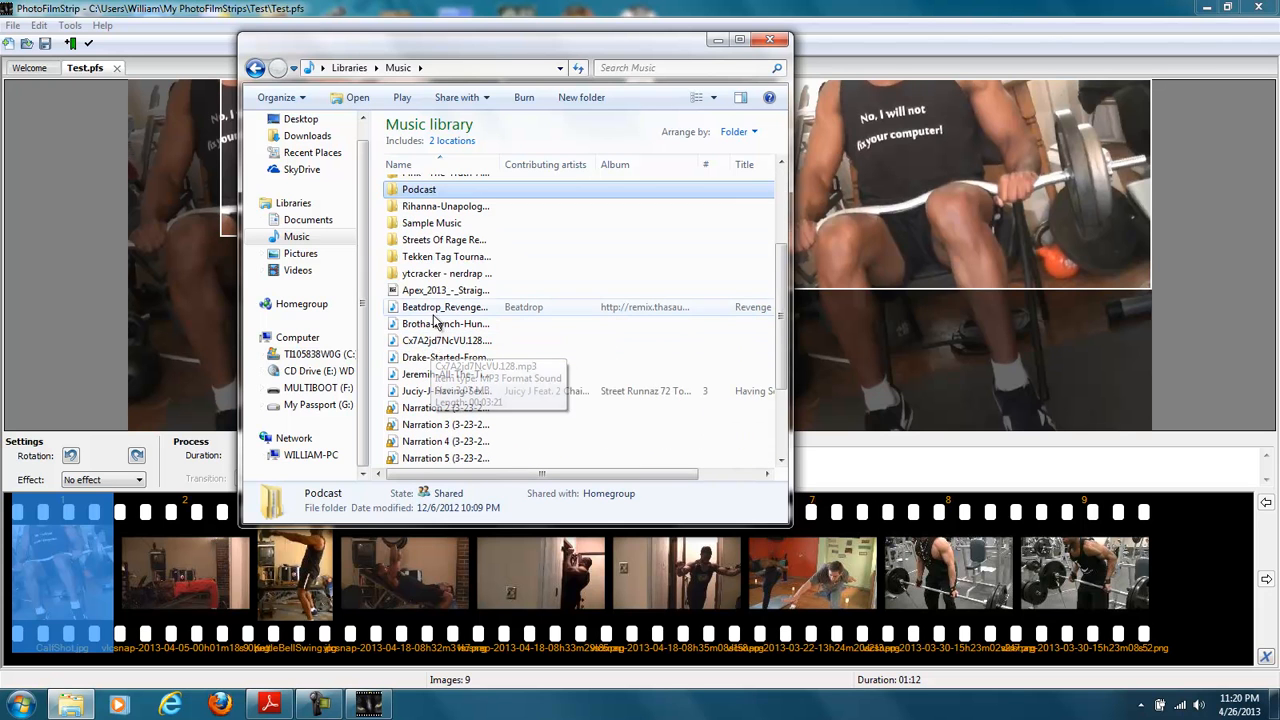
pyautogui.moveTo(425, 310); pyautogui.dragTo(7, 560)
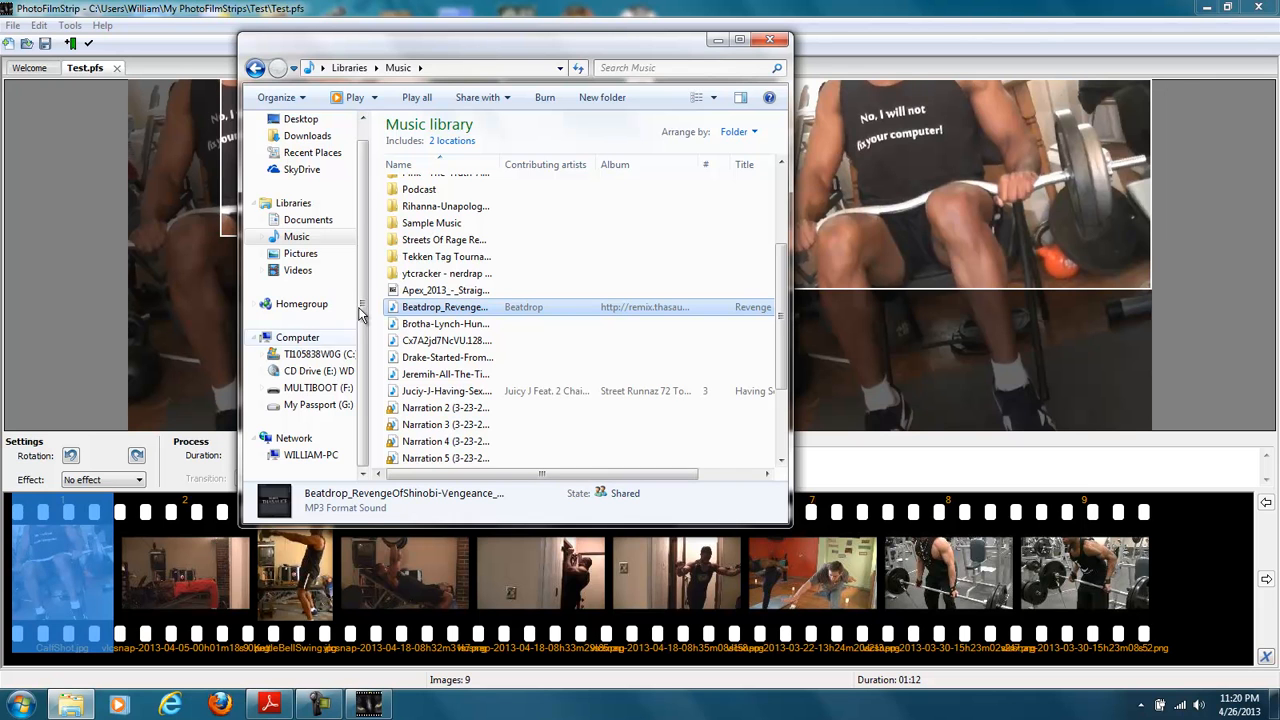
# - Return to the Test filmstrip project and save it
pyautogui.click(205, 72)
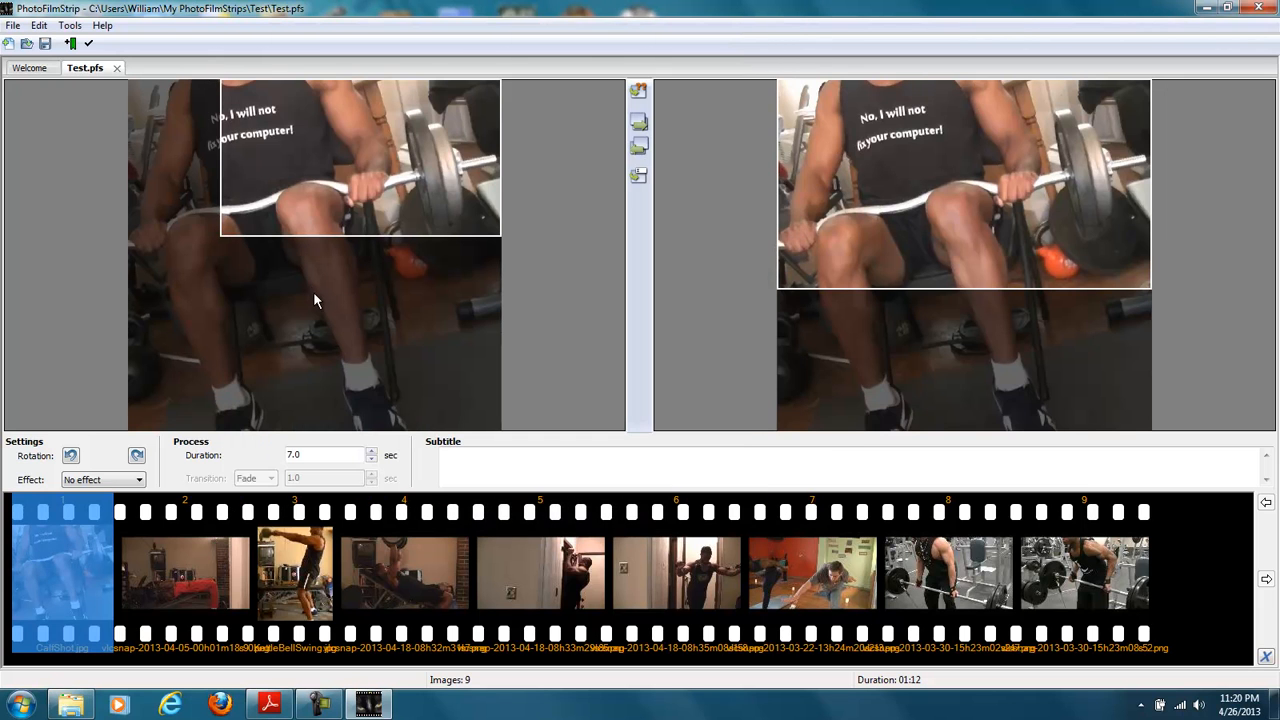
pyautogui.click(13, 25)
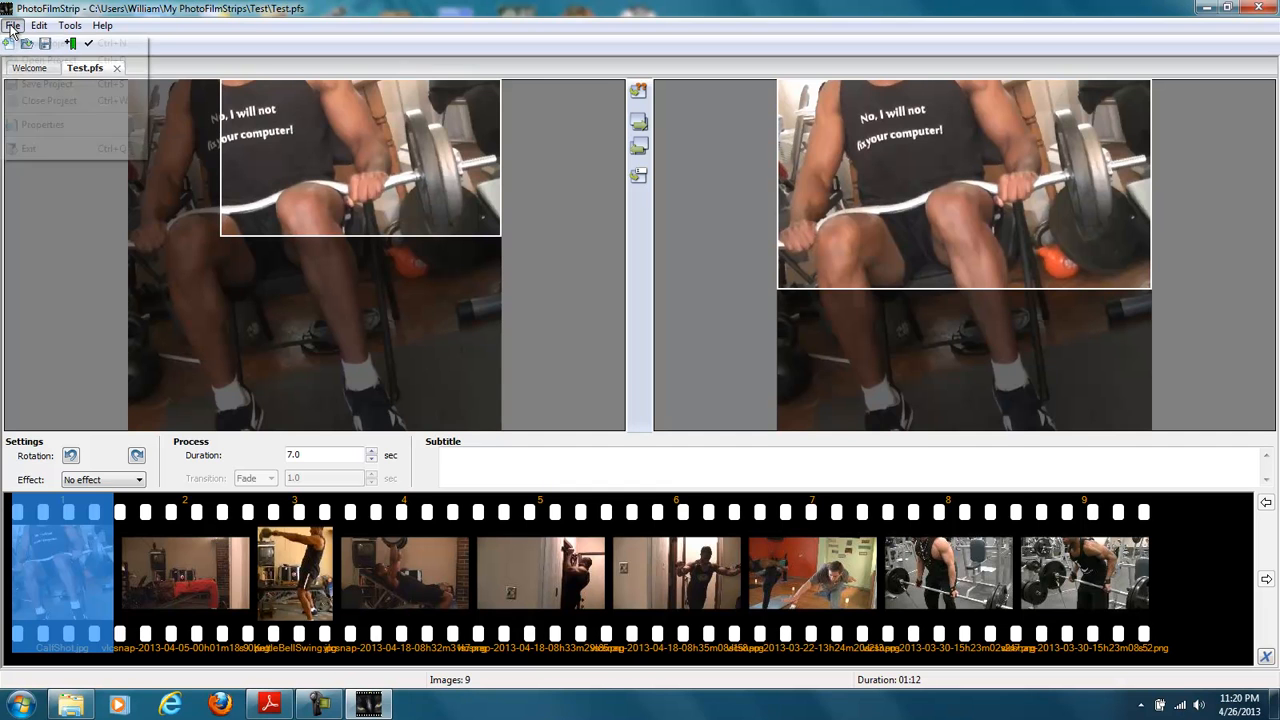
pyautogui.moveTo(40, 28)
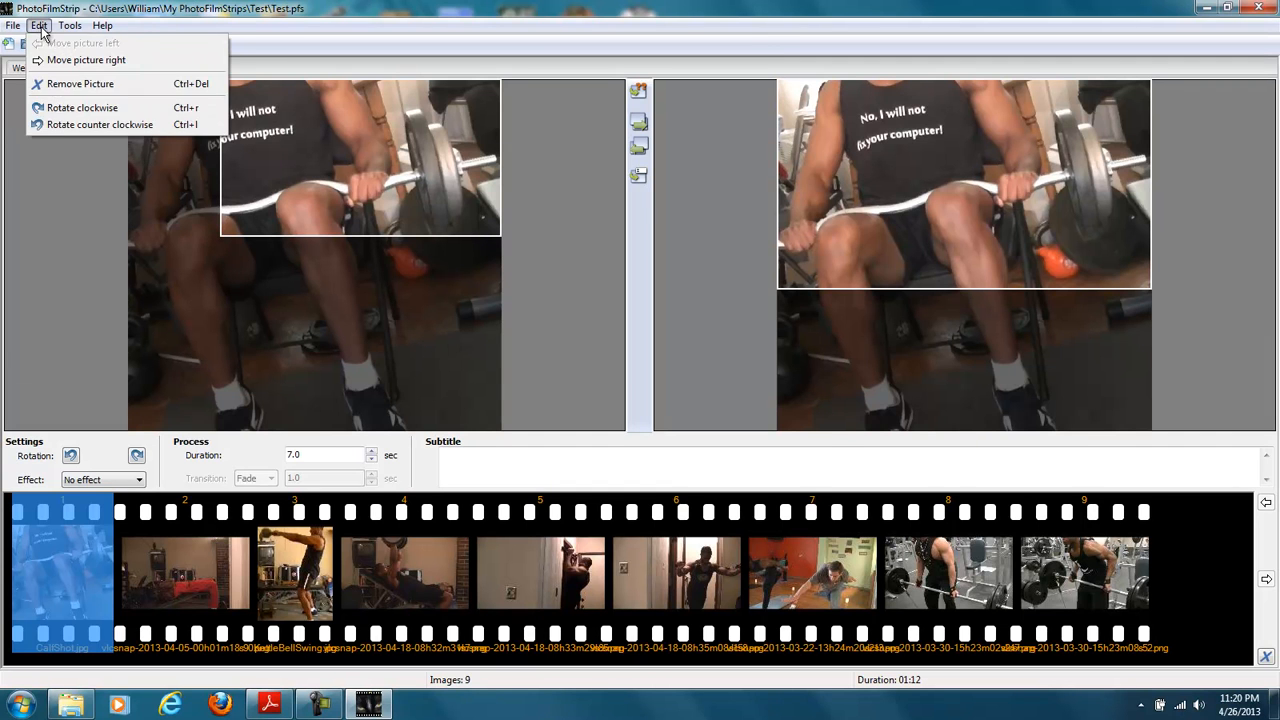
pyautogui.moveTo(102, 26)
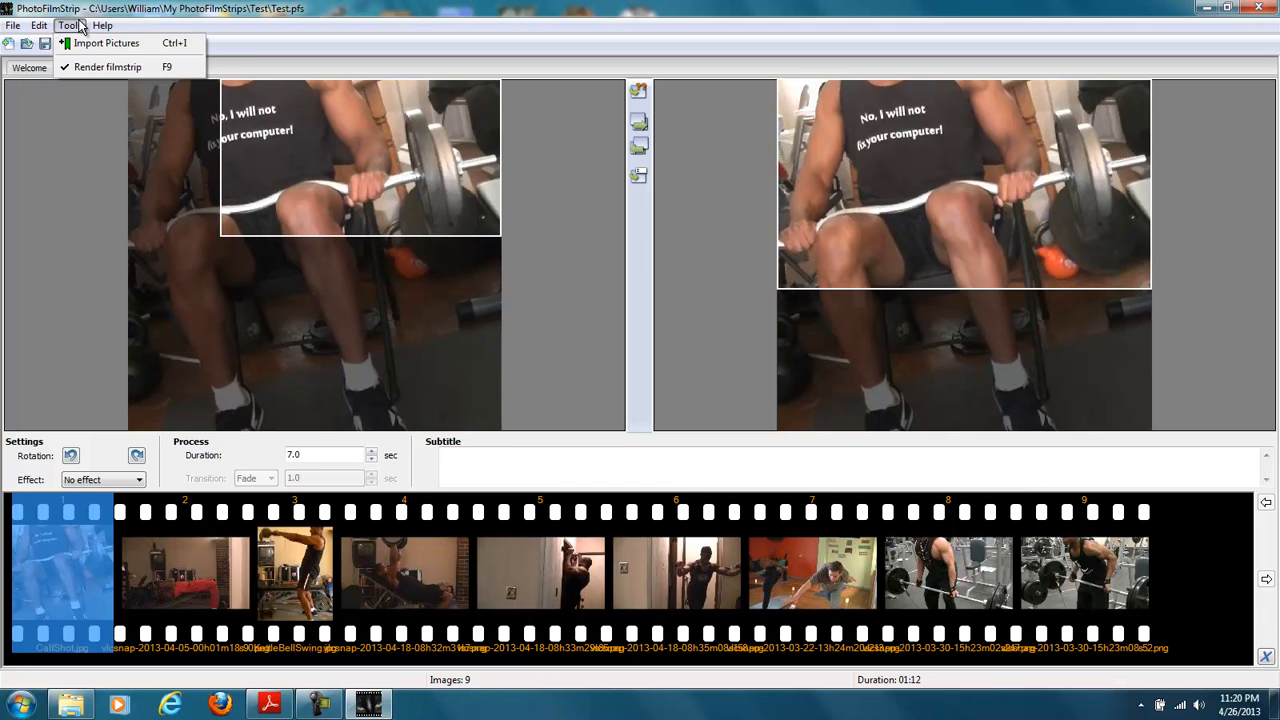
pyautogui.click(181, 28)
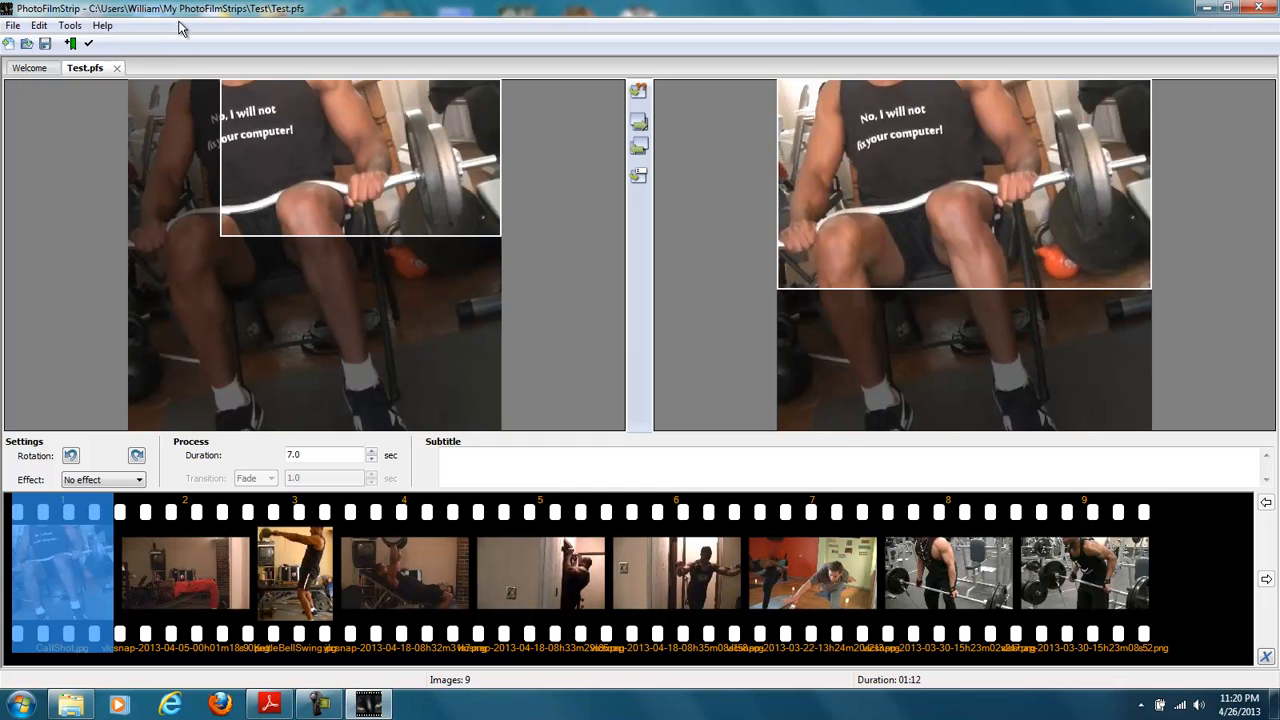
pyautogui.click(43, 47)
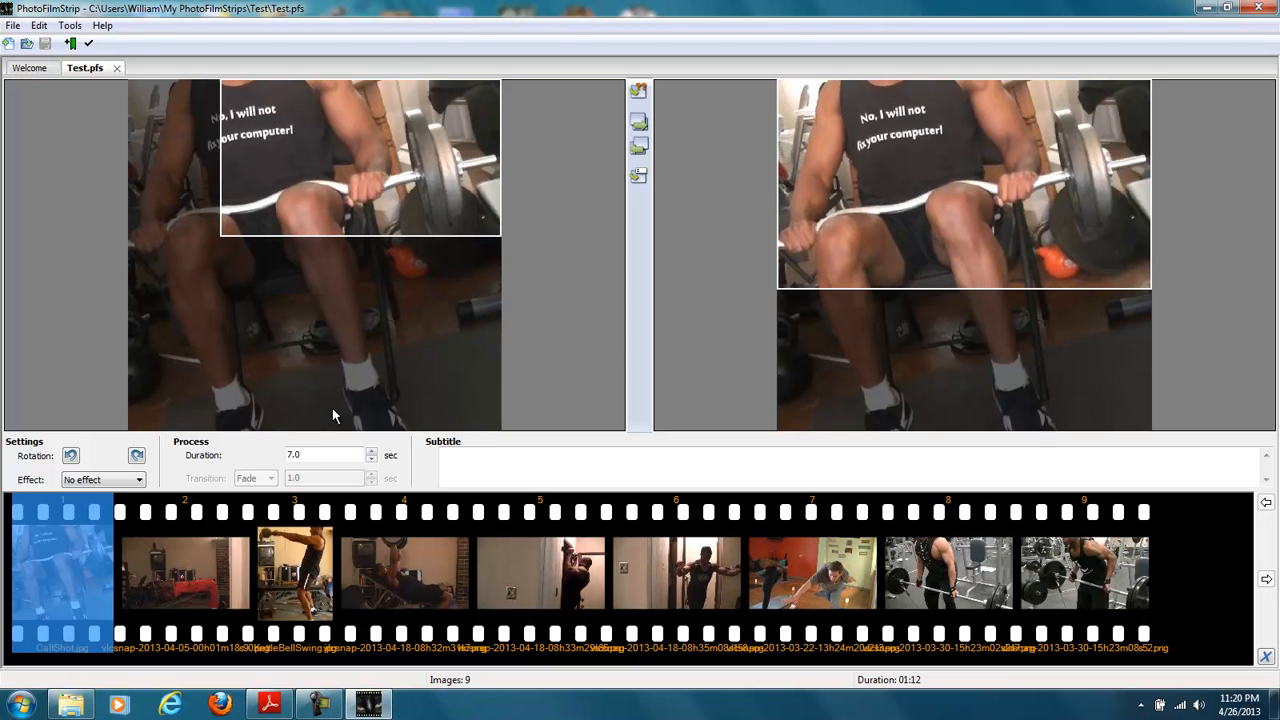
# - Apply the Sepia tone effect to the second picture in the filmstrip
pyautogui.click(137, 528)
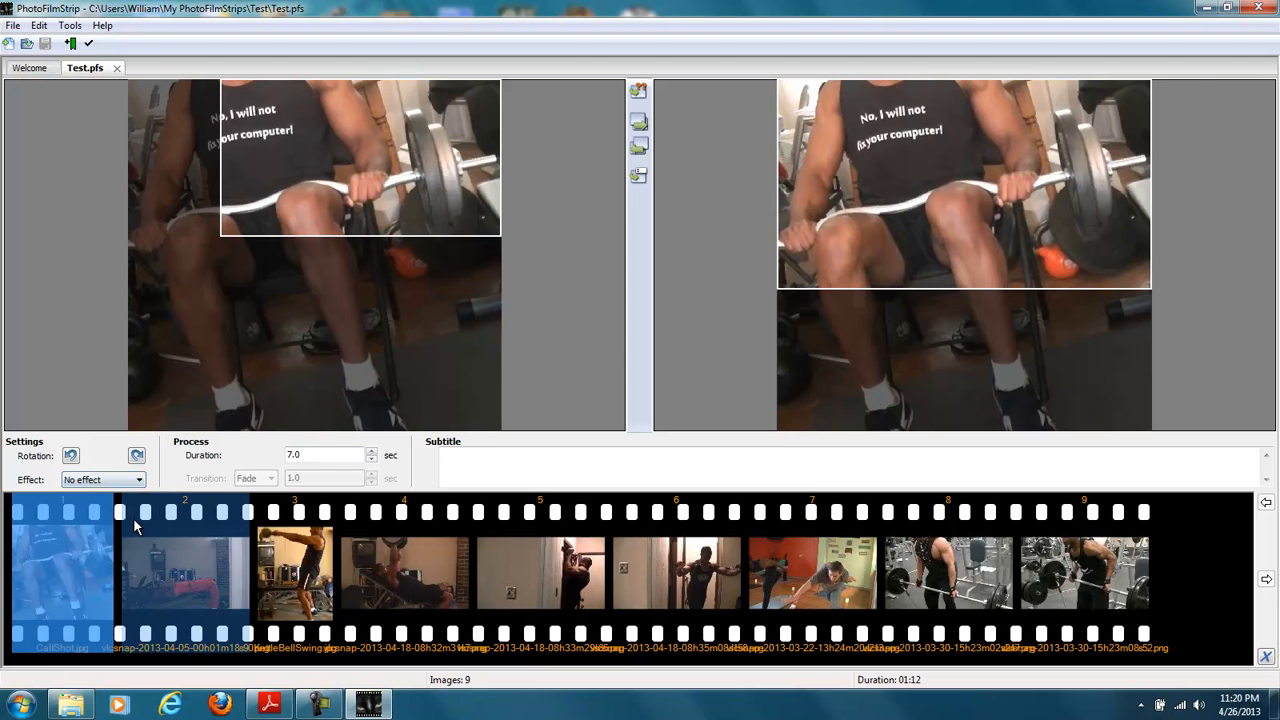
pyautogui.click(137, 480)
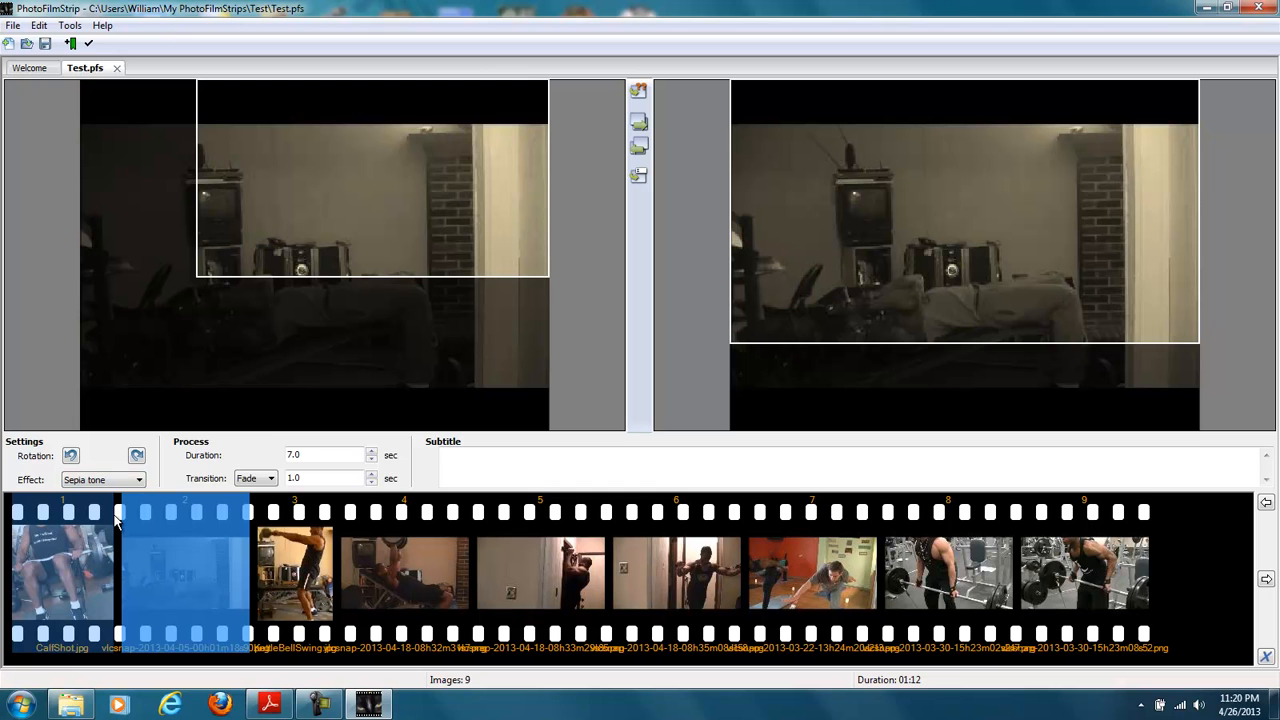
# - Set the transition of the fifth picture in the filmstrip to Roll
pyautogui.click(284, 536)
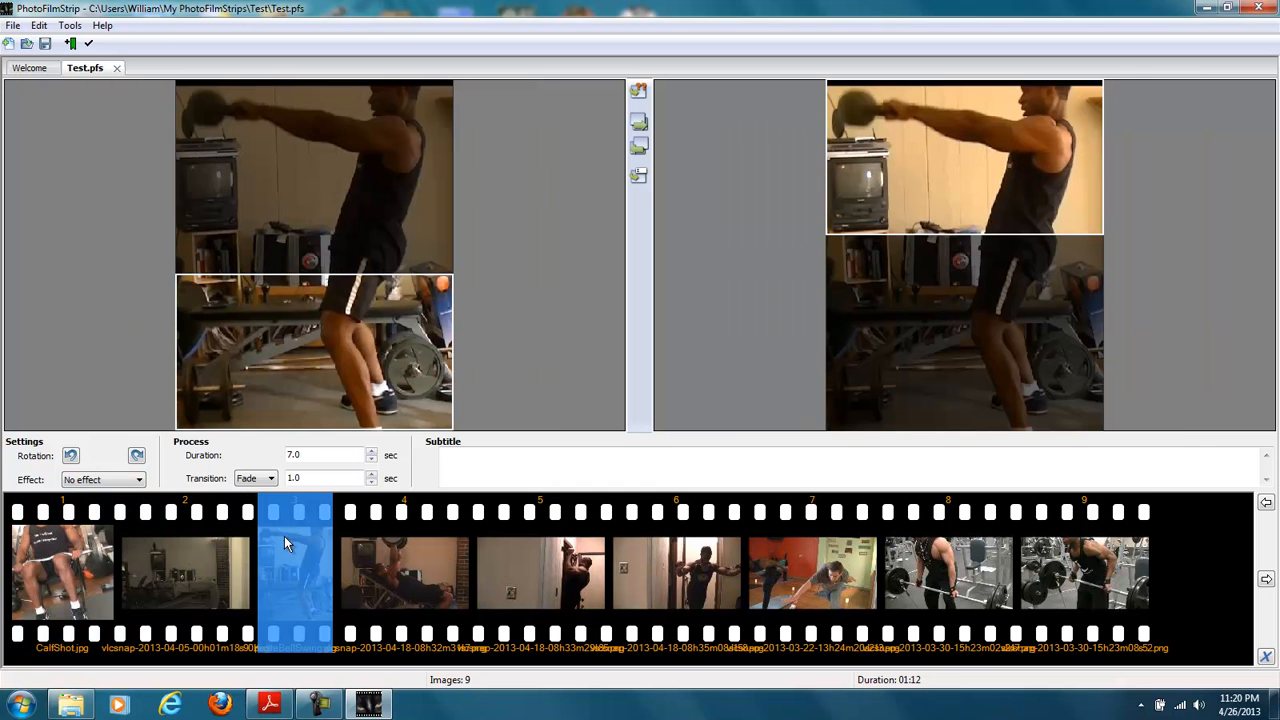
pyautogui.click(269, 486)
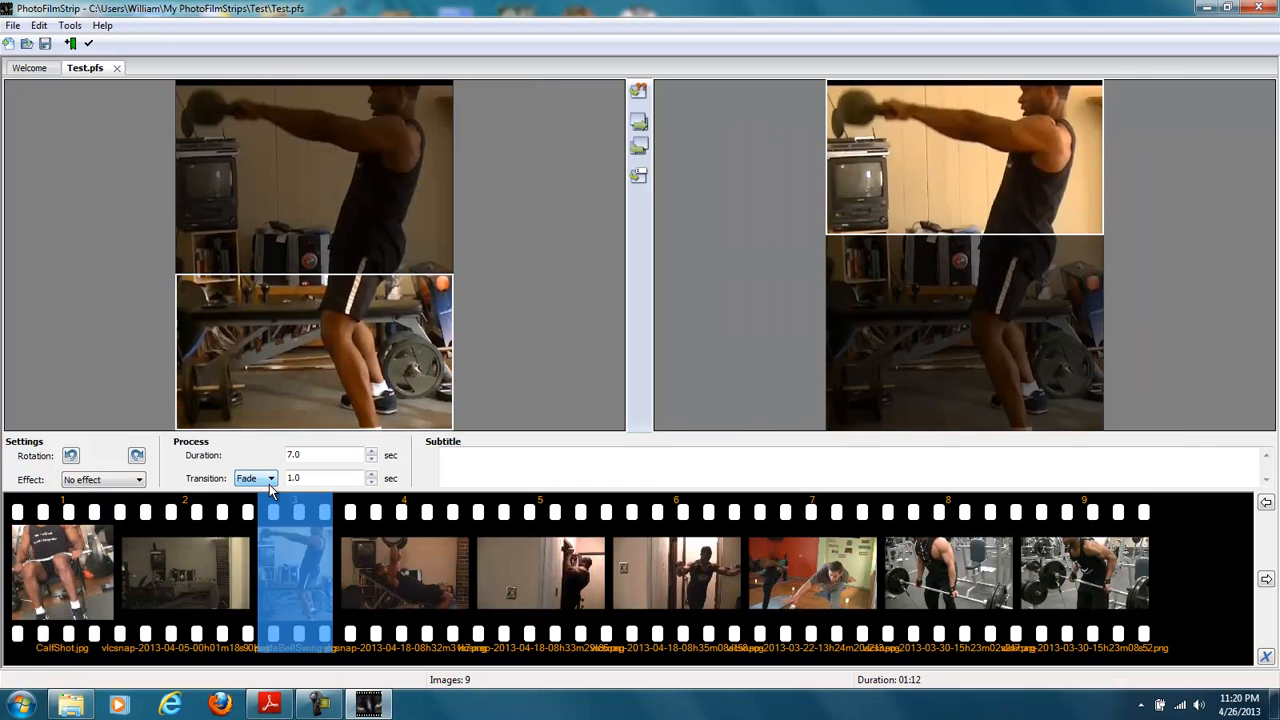
pyautogui.click(392, 527)
pyautogui.click(541, 555)
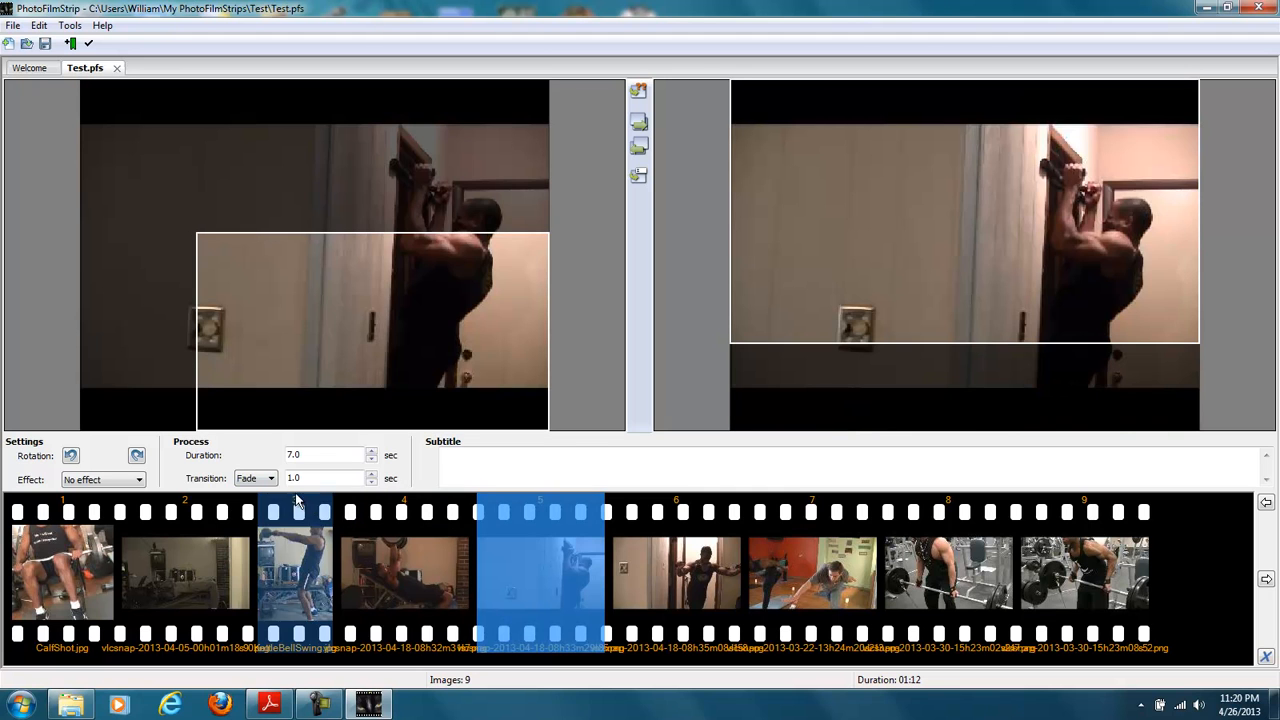
pyautogui.click(257, 478)
pyautogui.click(250, 514)
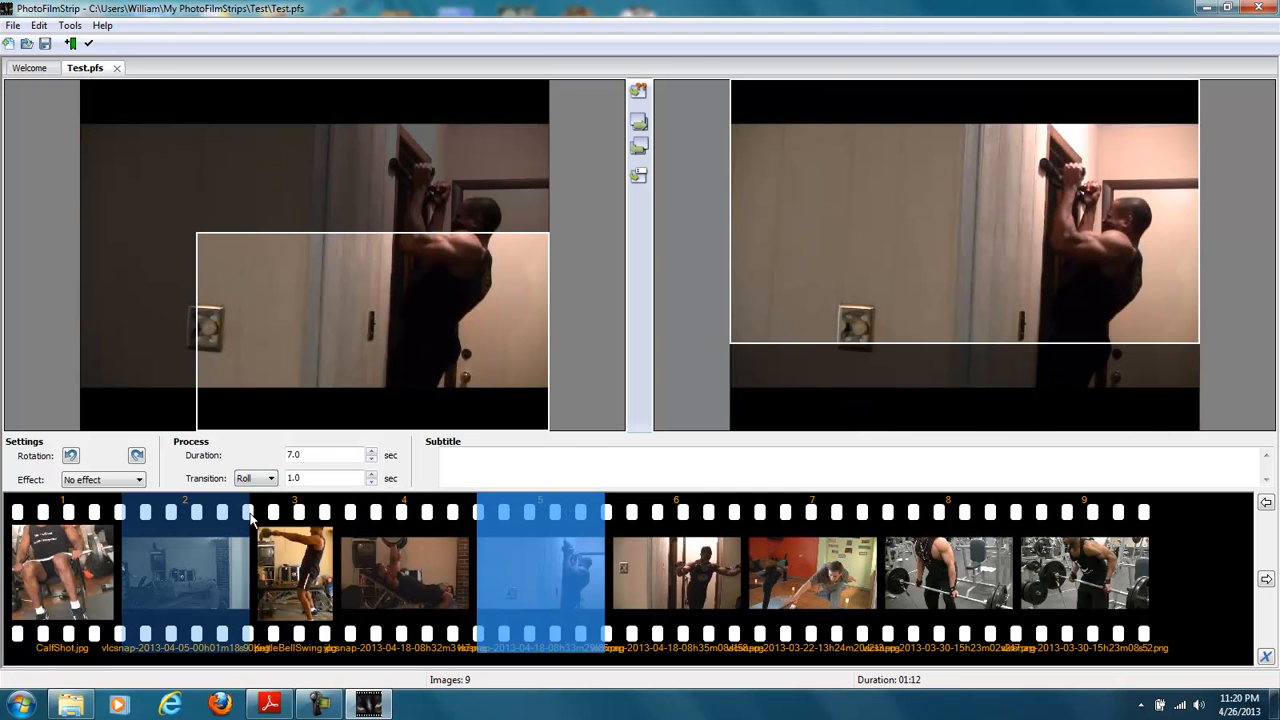
# - Add the subtitle "Yoganic Flow" to the seventh picture, the yoga snapshot
pyautogui.click(671, 556)
pyautogui.click(806, 565)
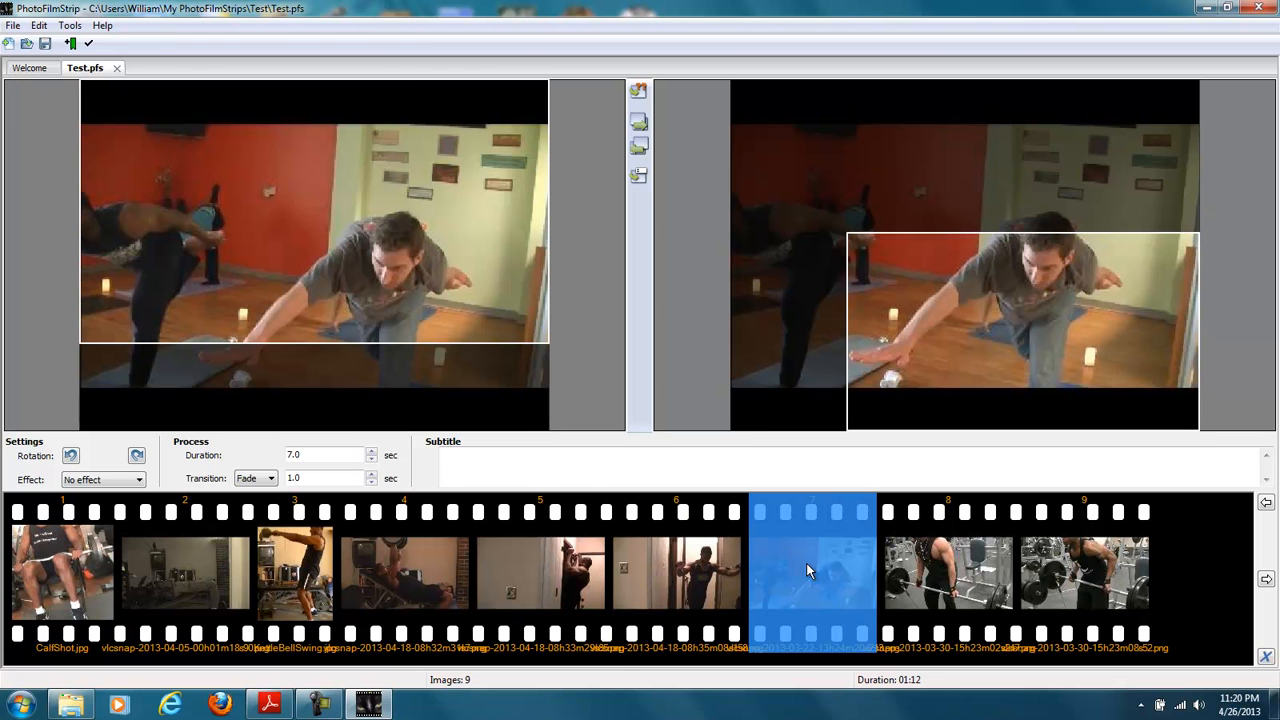
pyautogui.click(670, 462)
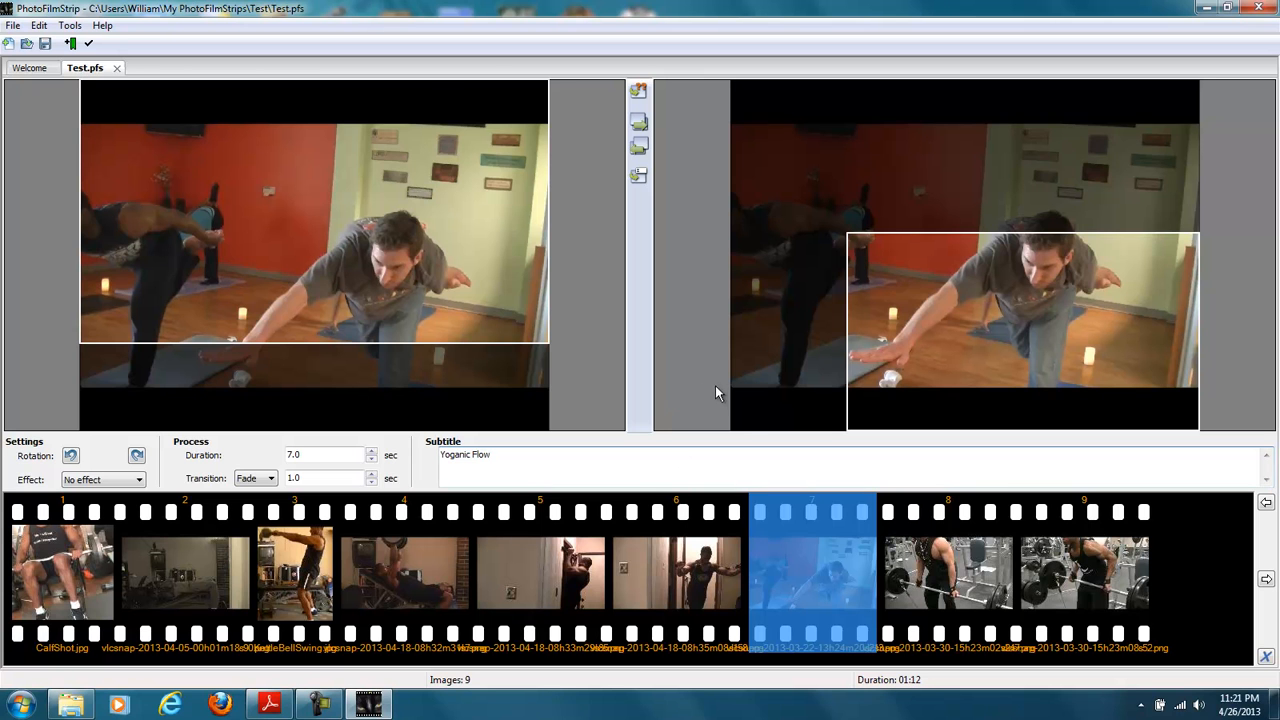
# - Apply the Black and White effect to the ninth picture in the filmstrip
pyautogui.click(930, 551)
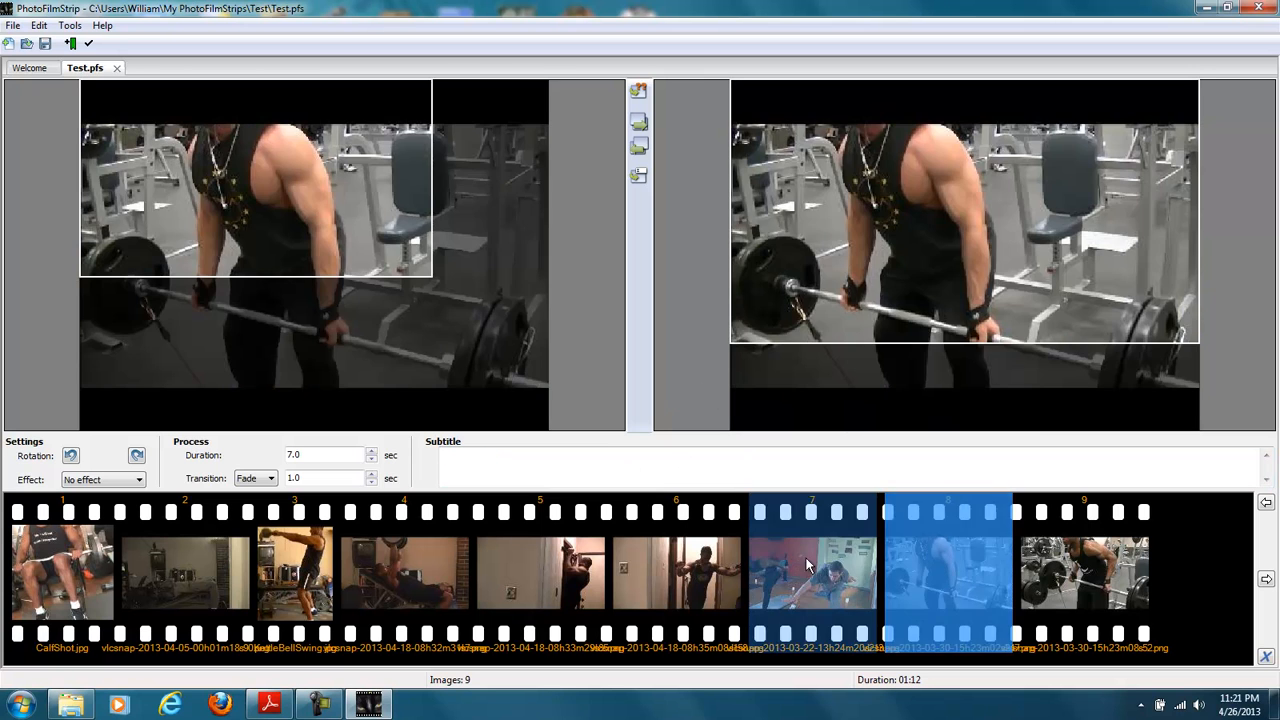
pyautogui.click(792, 557)
pyautogui.click(935, 556)
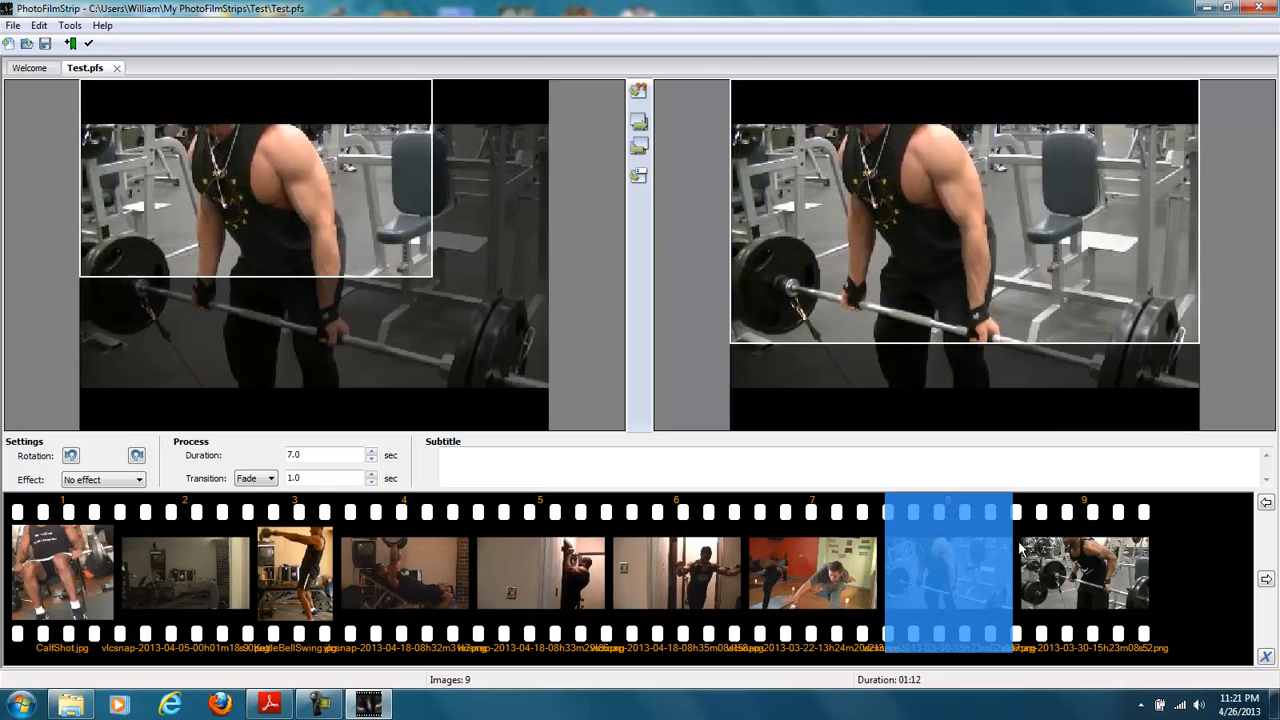
pyautogui.click(1071, 533)
pyautogui.click(141, 482)
pyautogui.click(139, 506)
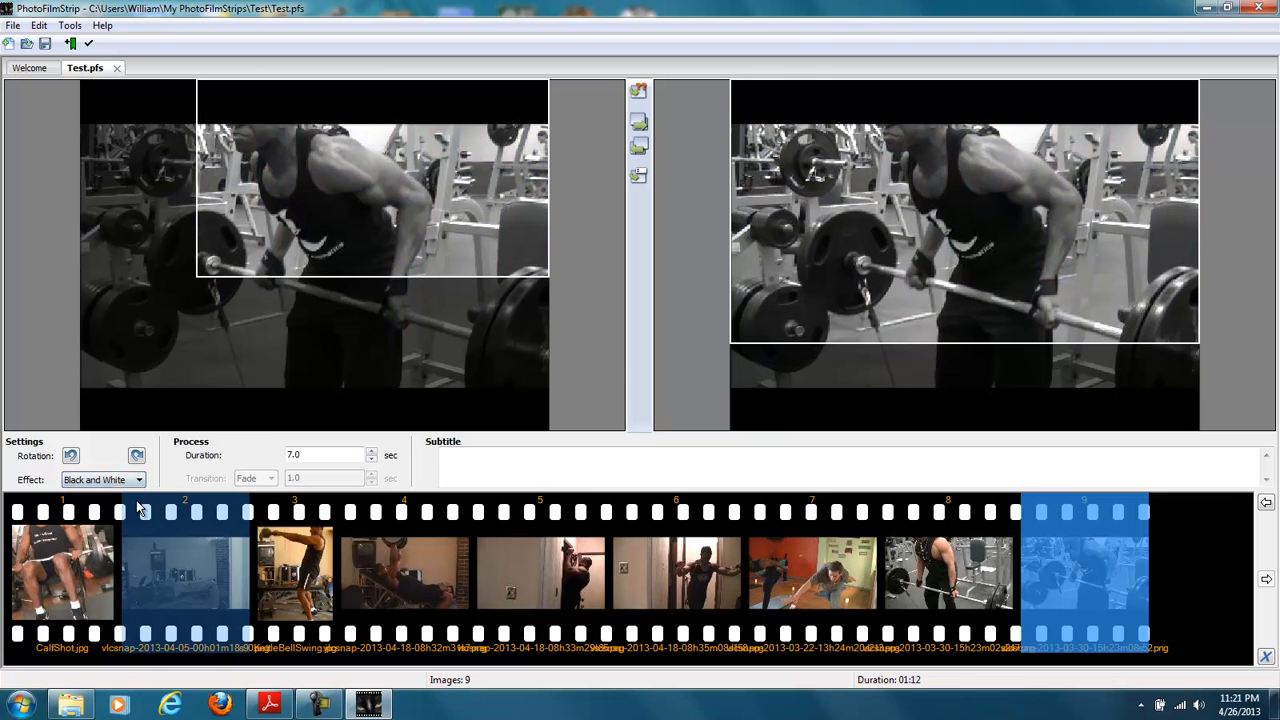
# - Apply the Sepia tone effect to the eighth picture in the filmstrip
pyautogui.click(948, 565)
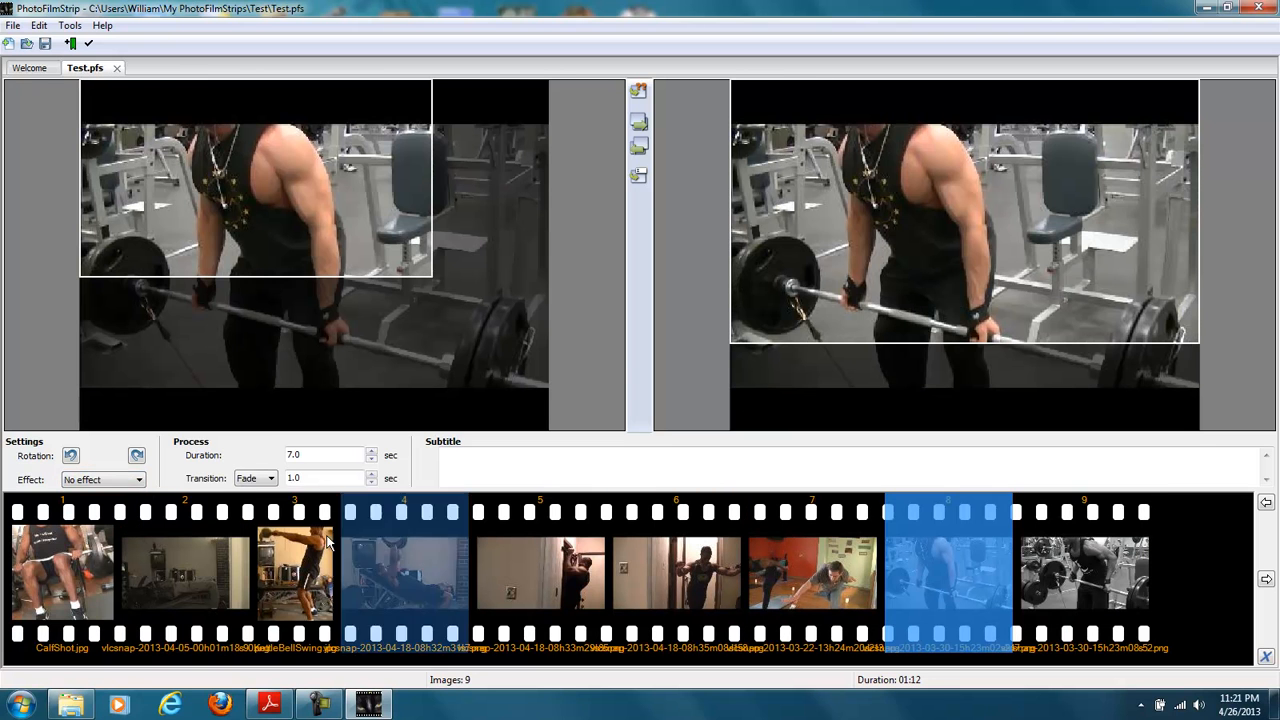
pyautogui.click(140, 480)
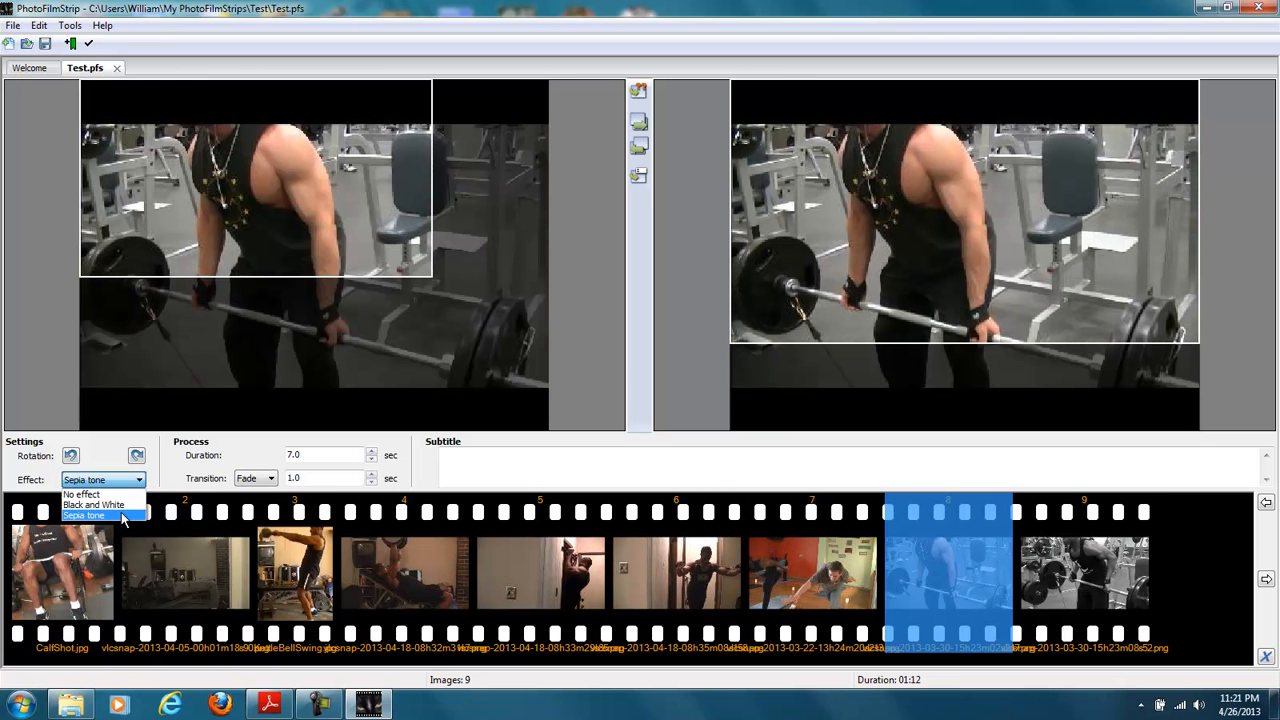
pyautogui.click(121, 515)
# - Open the render settings for the filmstrip and set the output type to NTSC
pyautogui.click(62, 570)
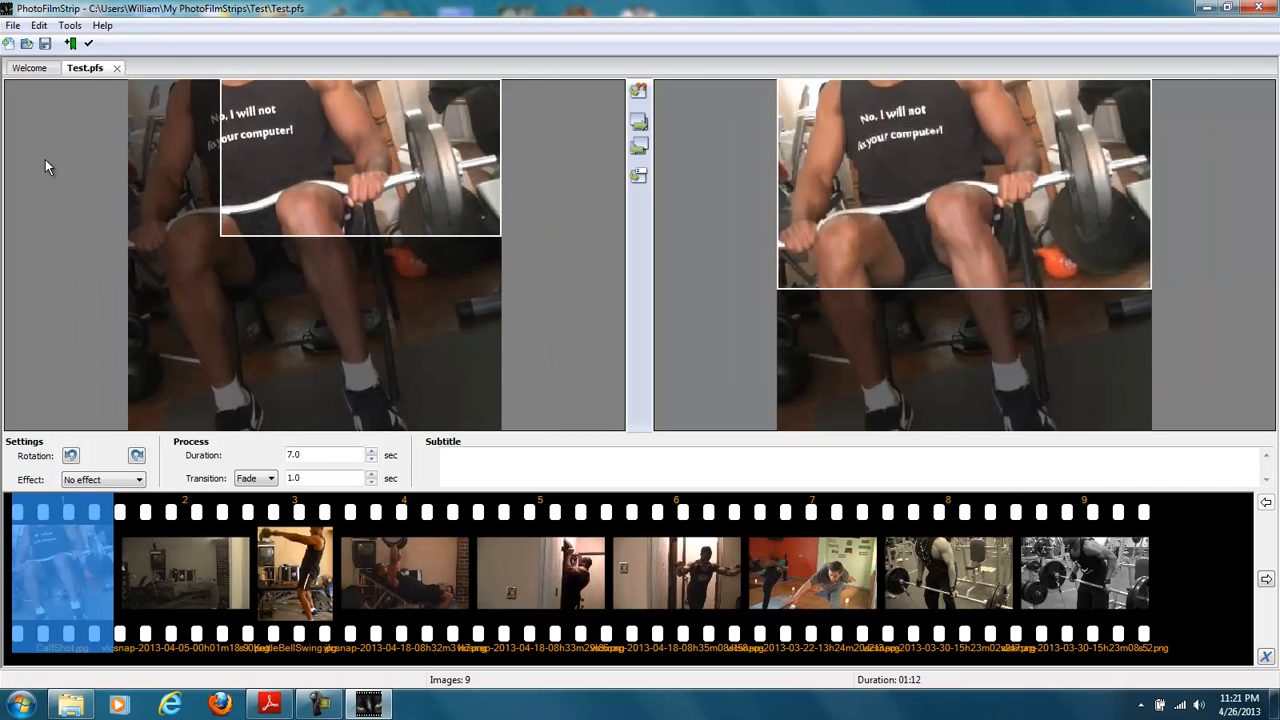
pyautogui.click(39, 25)
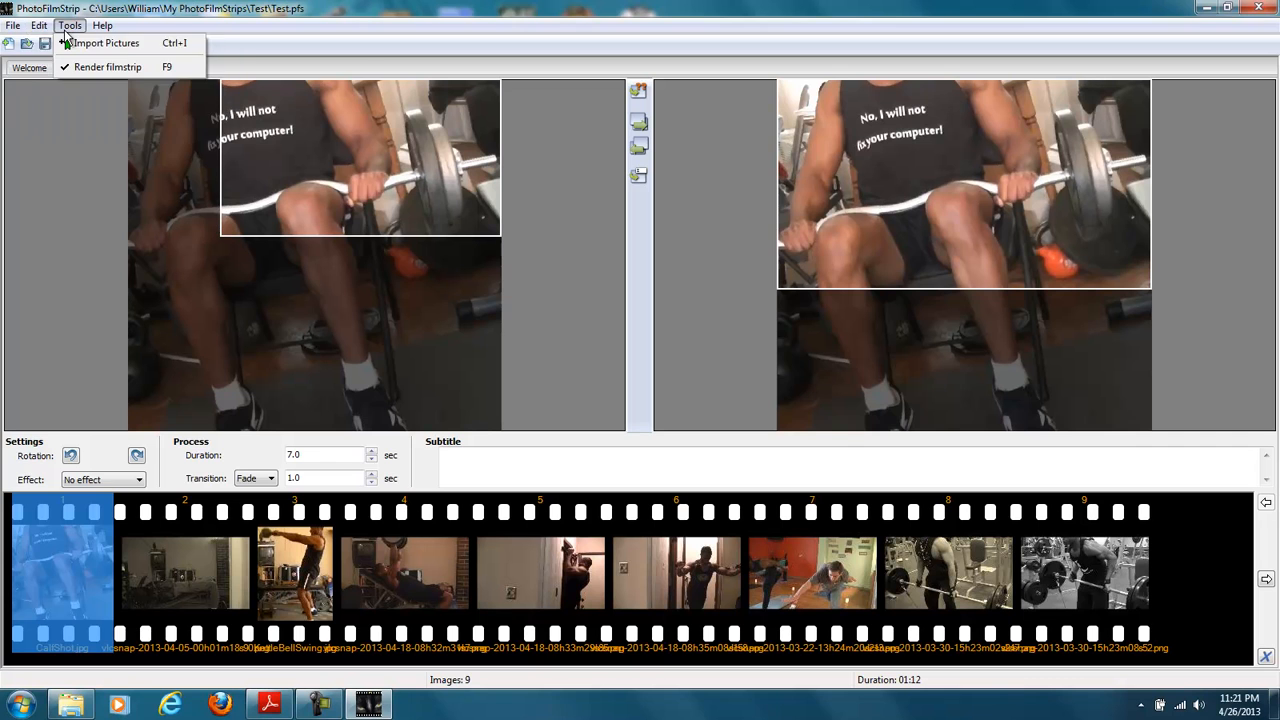
pyautogui.moveTo(23, 32)
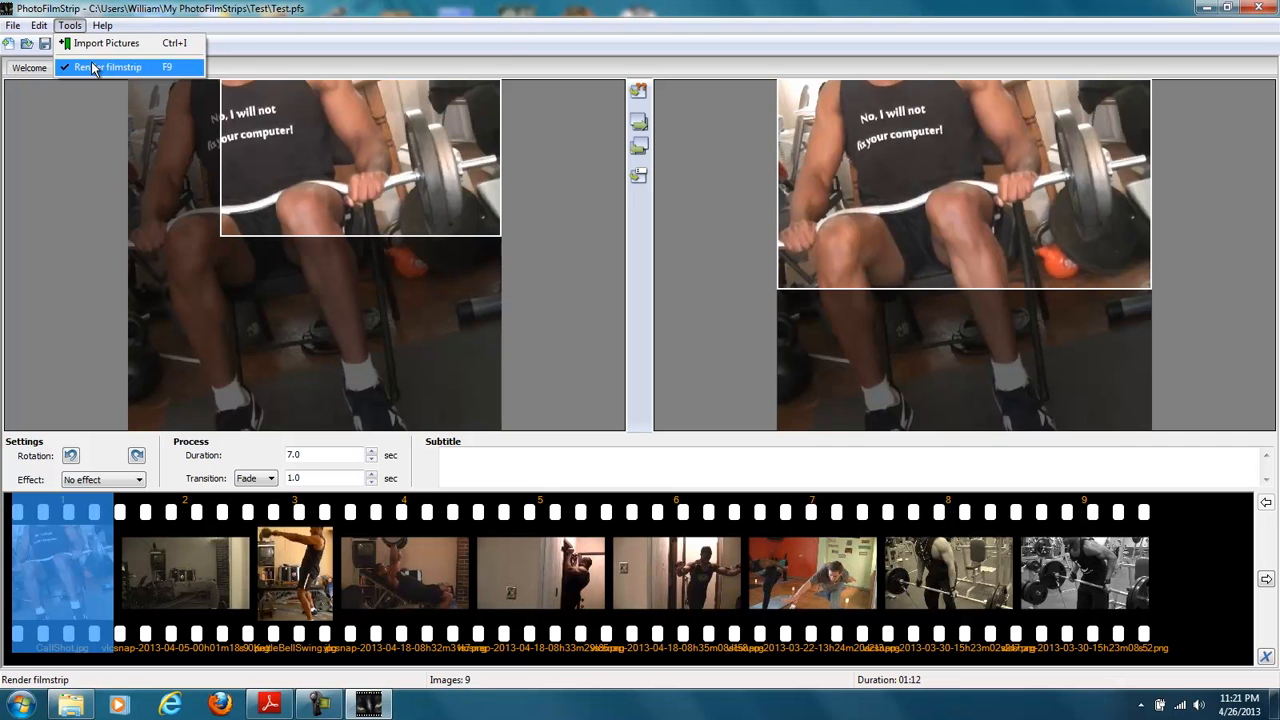
pyautogui.click(95, 67)
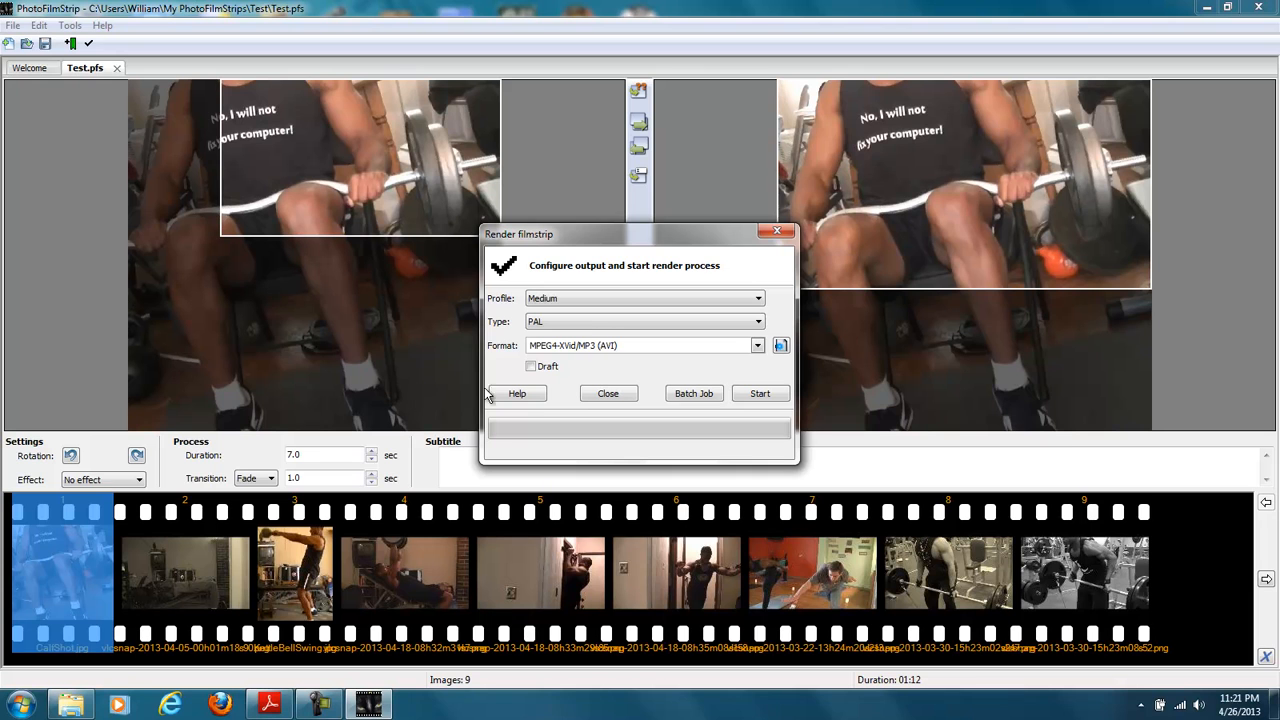
pyautogui.click(596, 322)
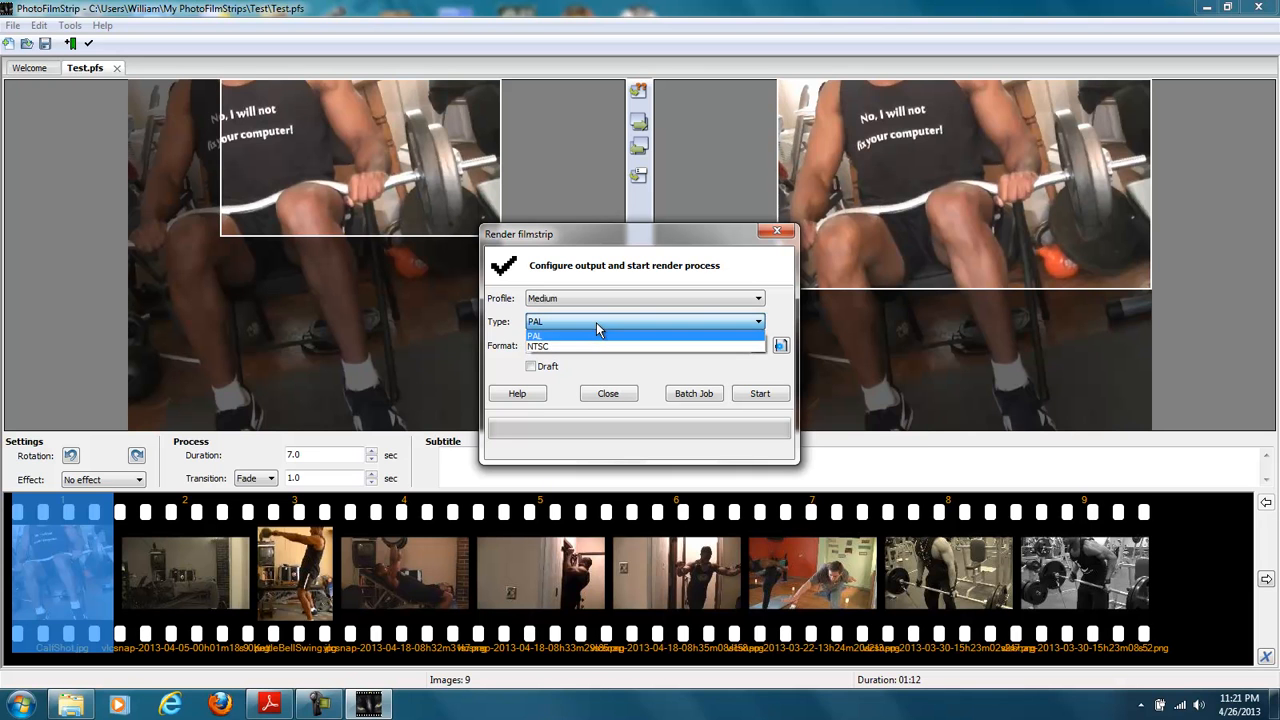
pyautogui.click(590, 345)
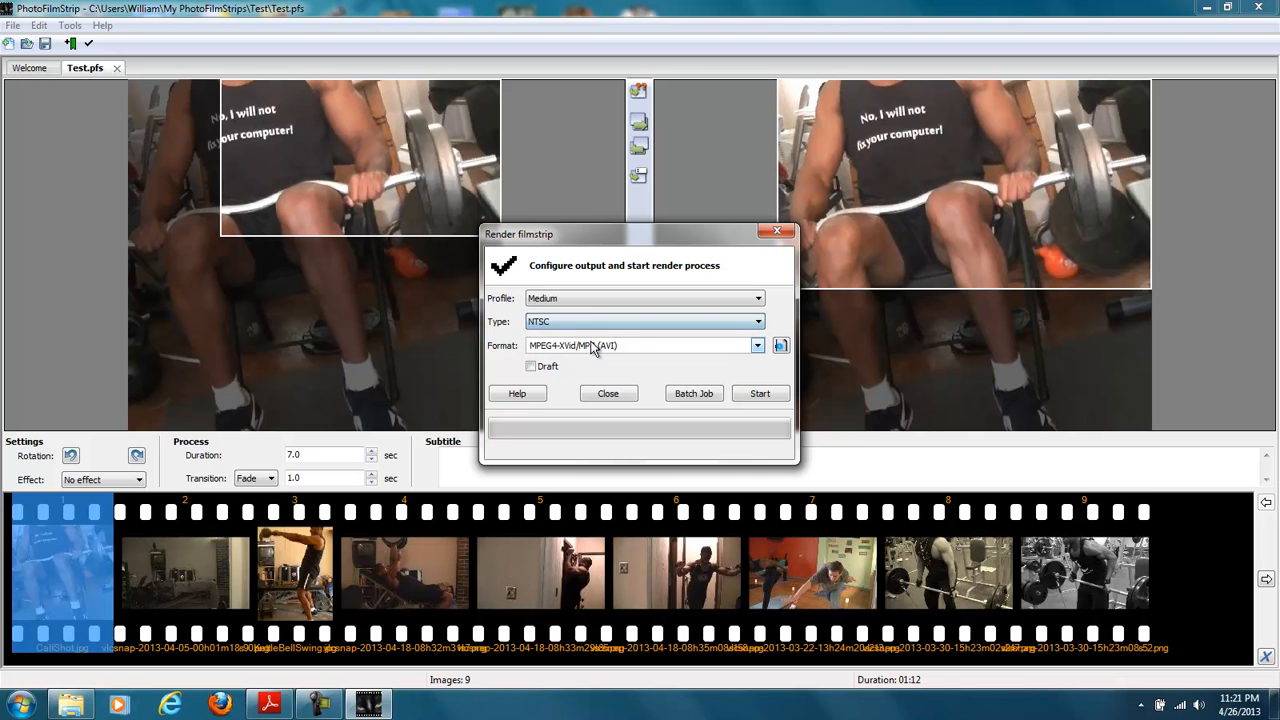
# - Keep the Medium profile and MPEG4-XVid/MP3 (AVI) format and render the filmstrip
pyautogui.click(580, 300)
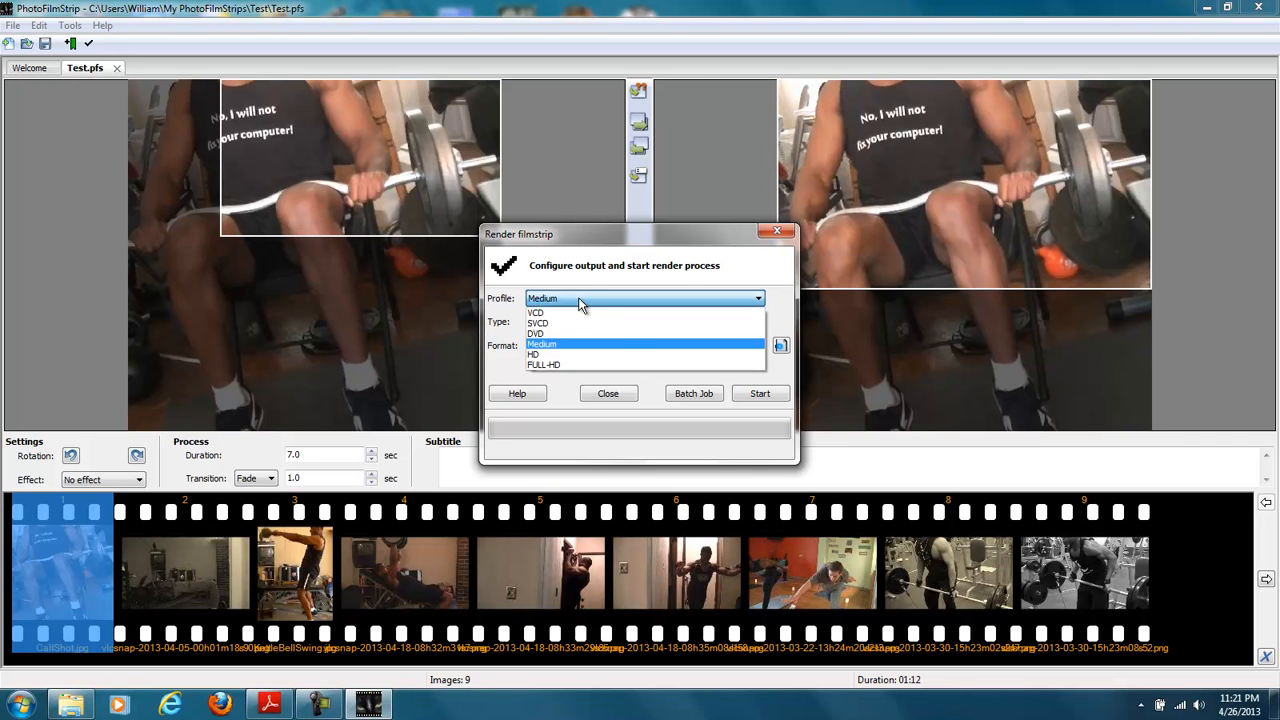
pyautogui.click(580, 300)
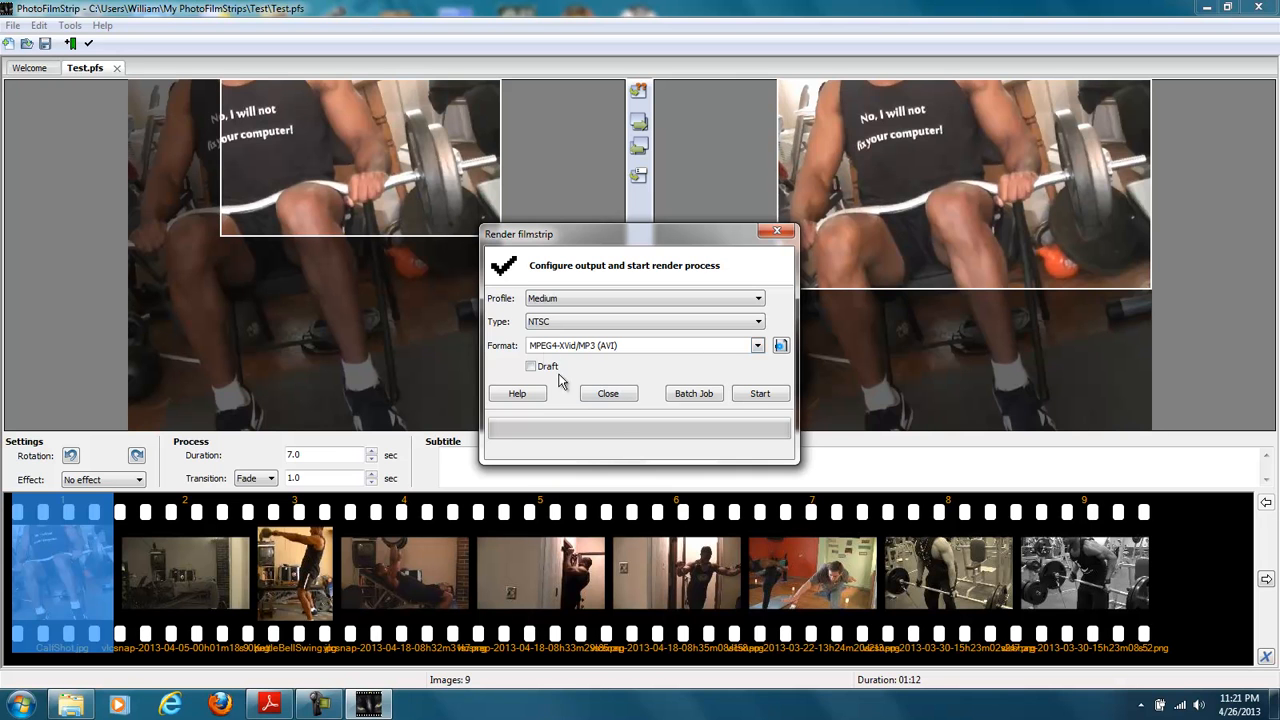
pyautogui.click(755, 395)
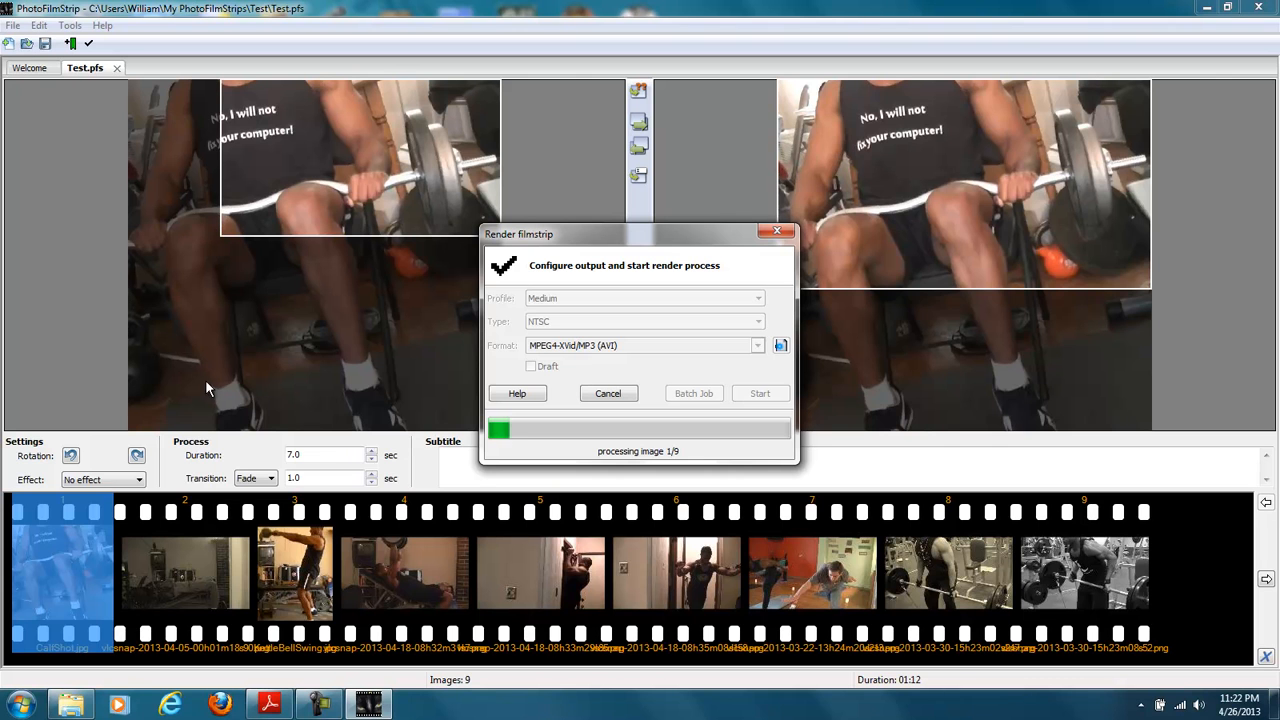
pyautogui.click(320, 705)
pyautogui.moveTo(320, 705)
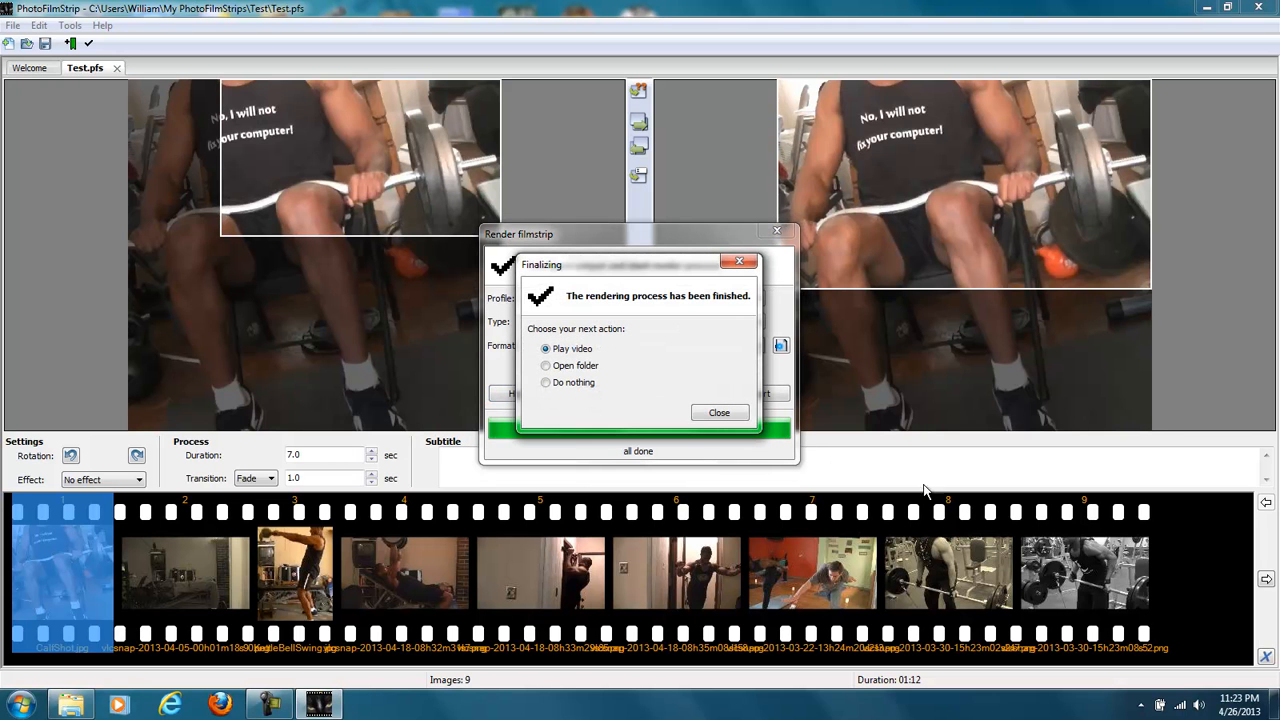
# - Open the folder of the finished render and play output.avi in VLC media player
pyautogui.click(588, 366)
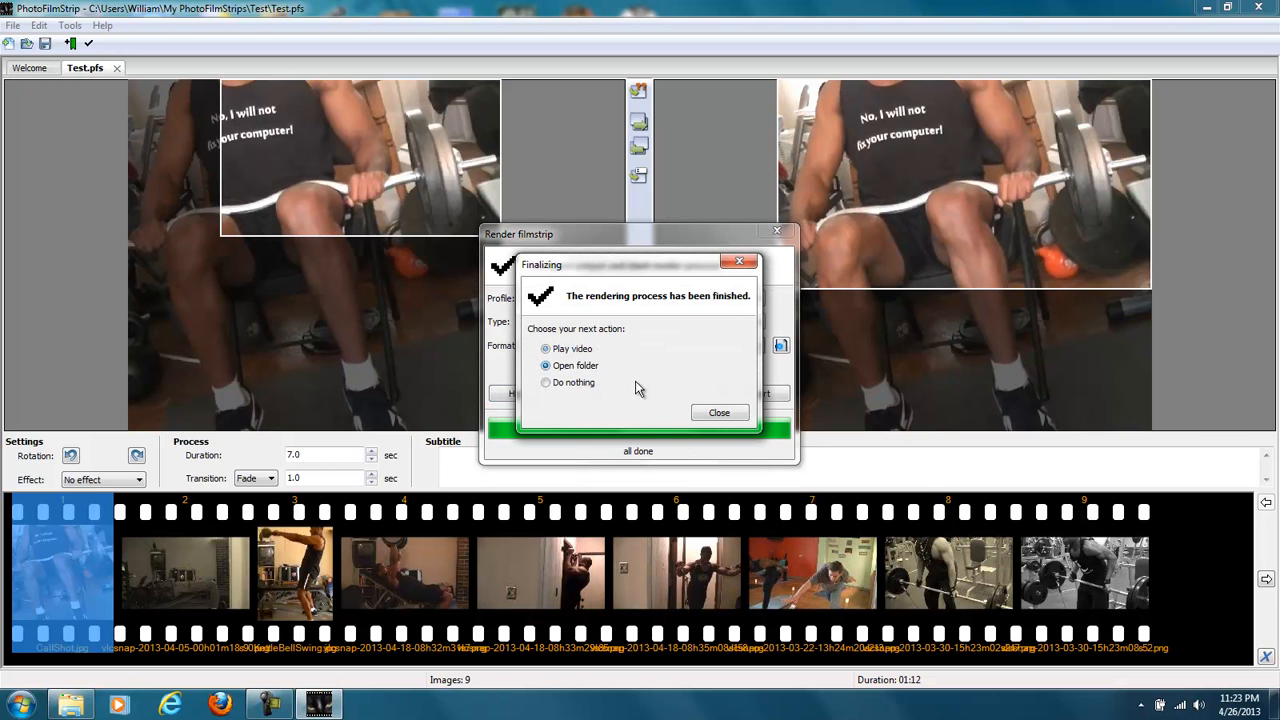
pyautogui.click(707, 418)
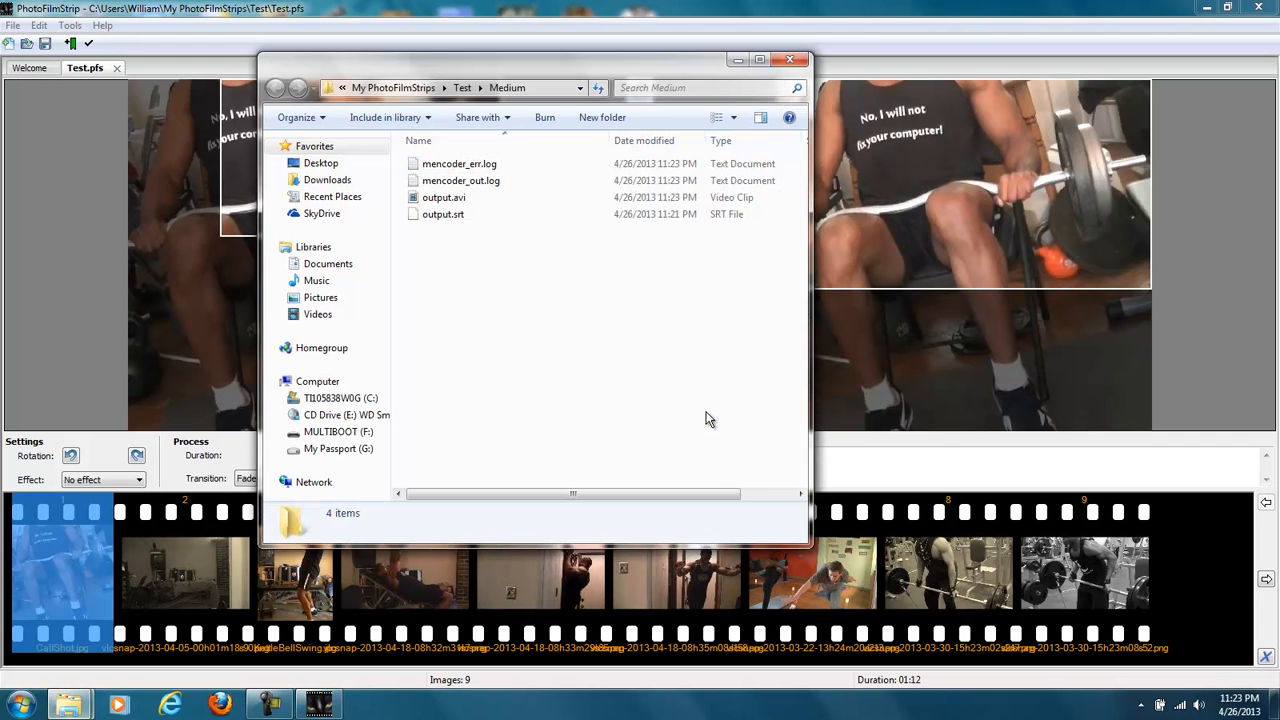
pyautogui.click(455, 199)
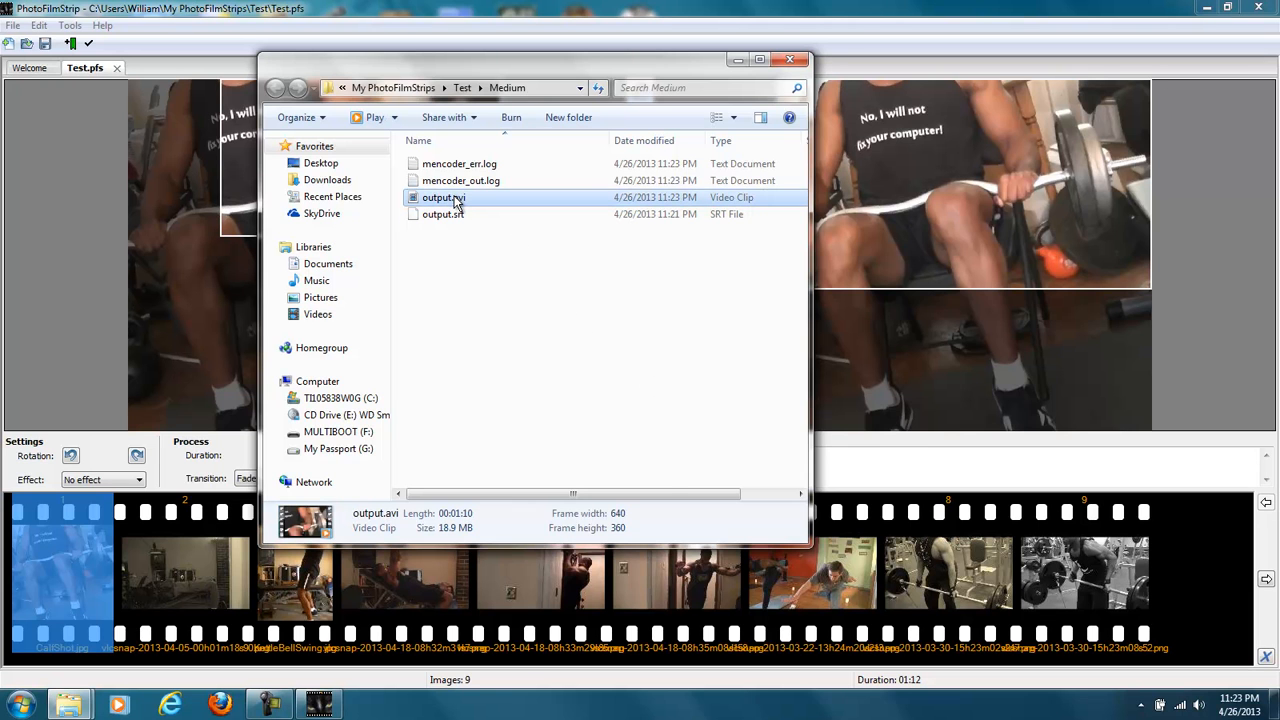
pyautogui.rightClick(455, 199)
pyautogui.moveTo(549, 277)
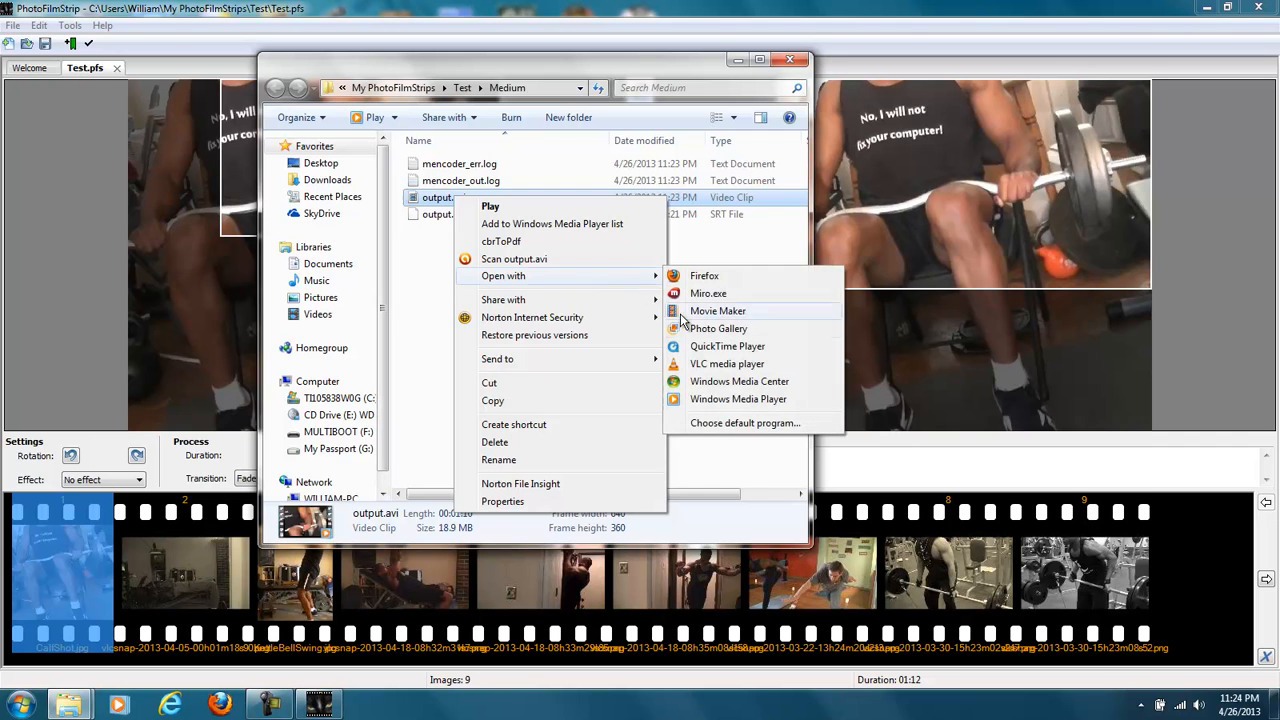
pyautogui.click(683, 366)
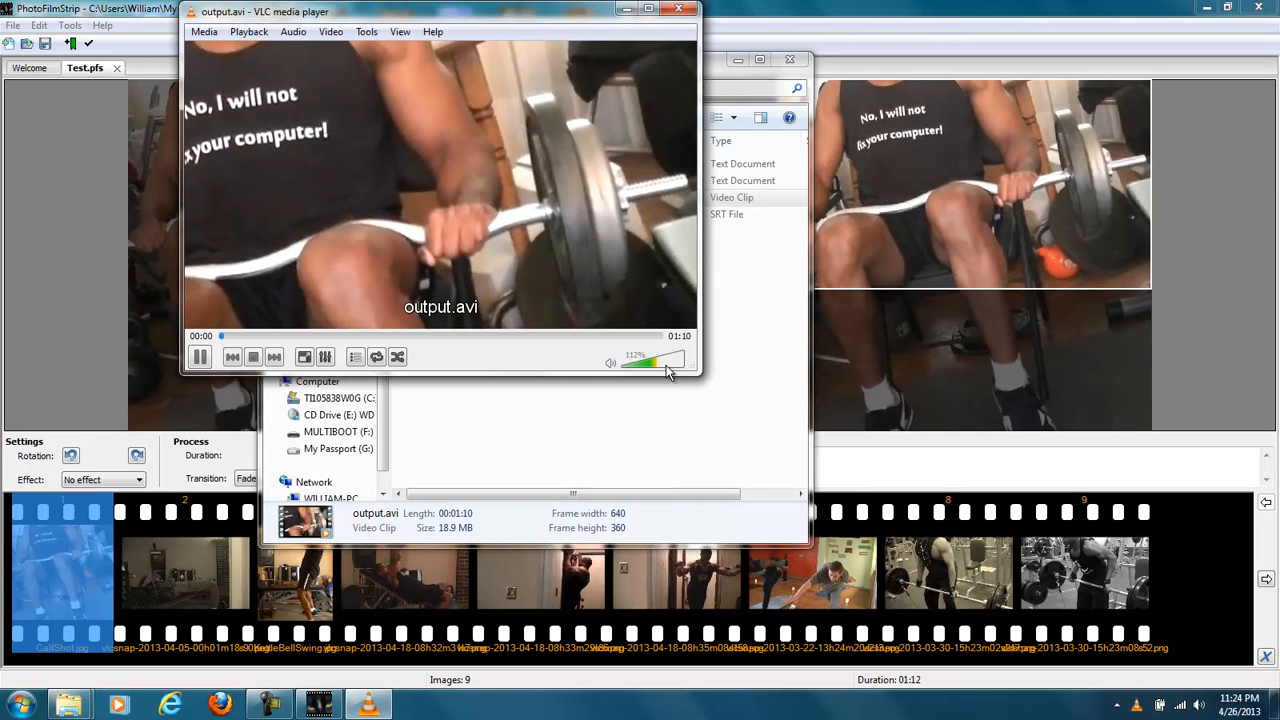
# - Skip ahead in the output.avi playback, and close the player and the output folder
pyautogui.click(453, 336)
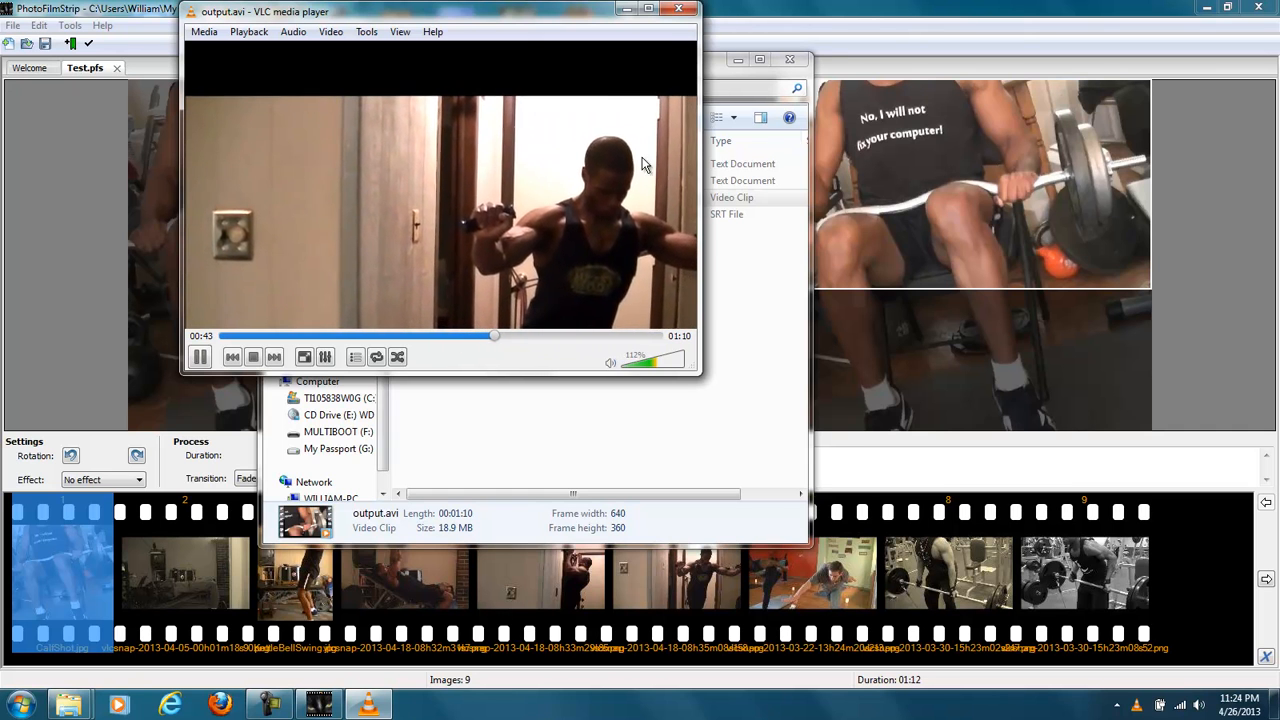
pyautogui.click(678, 9)
pyautogui.click(790, 60)
# - Move the first picture's end frame lower and its start frame to about 107, 100
pyautogui.moveTo(846, 148); pyautogui.dragTo(872, 194)
pyautogui.moveTo(447, 156); pyautogui.dragTo(401, 198)
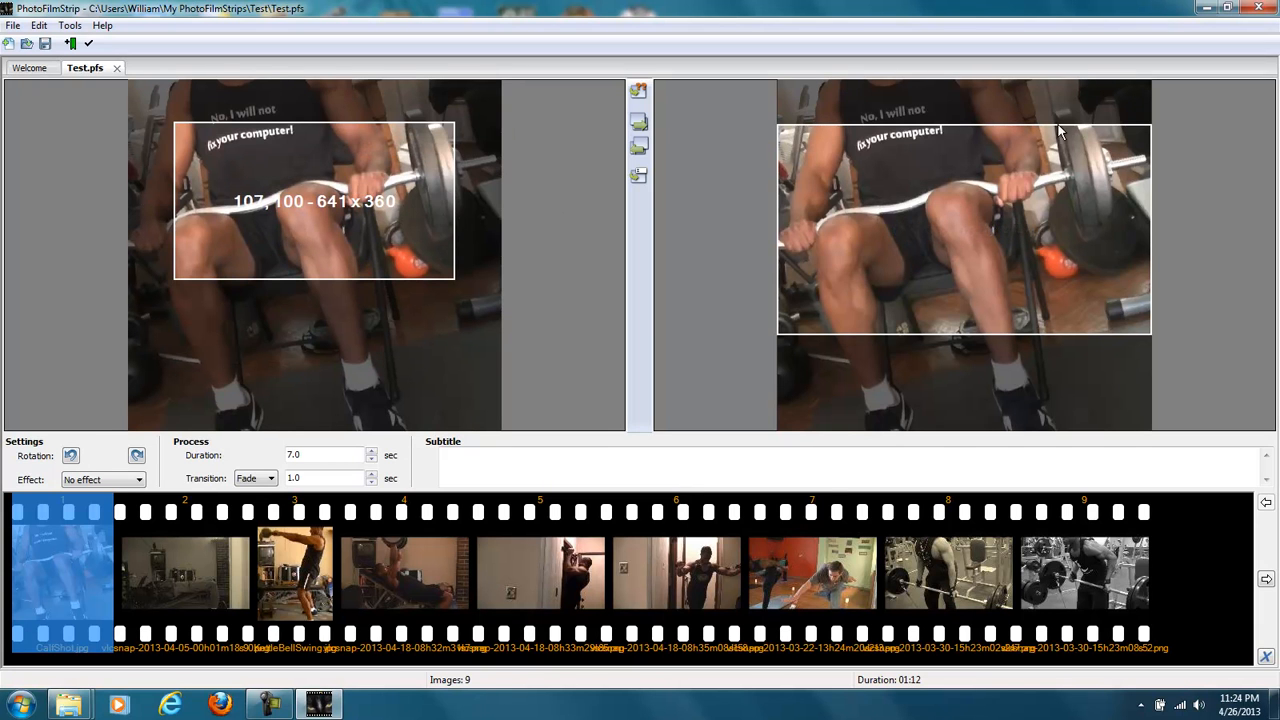
# - Close the PhotoFilmStrip project without saving changes, and close the Medium output folder and the Music library window
pyautogui.click(1258, 7)
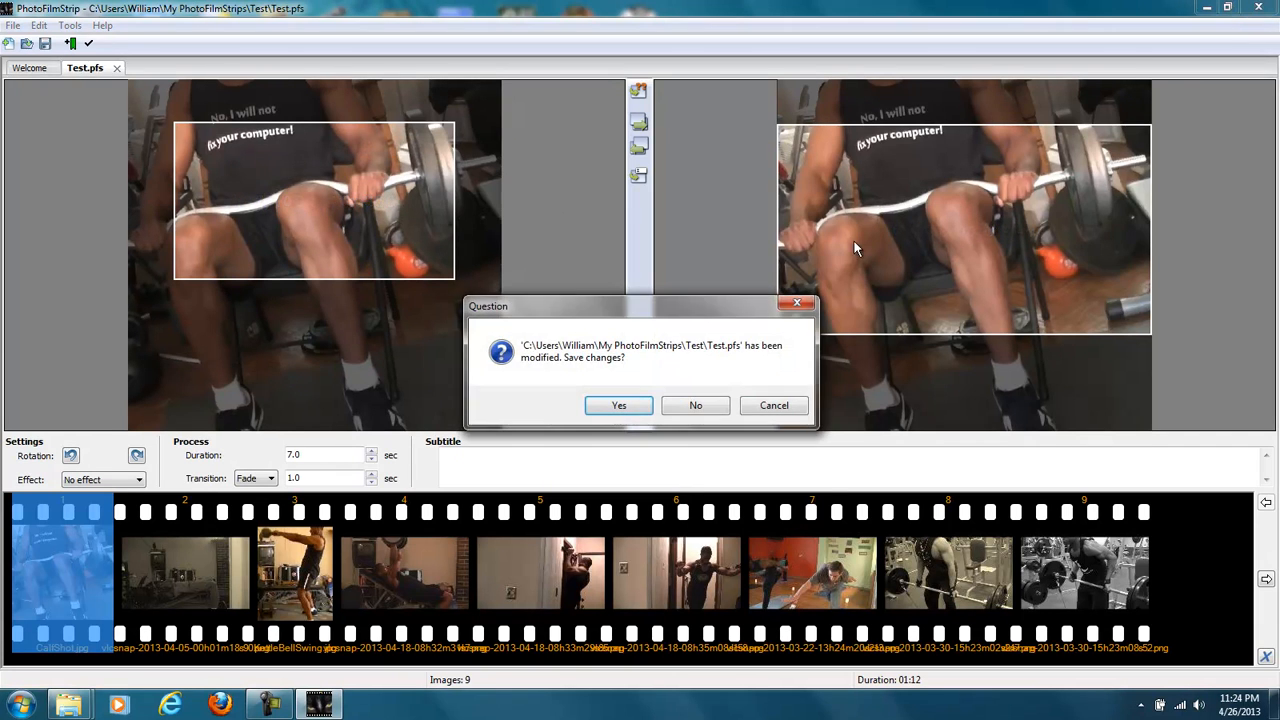
pyautogui.click(711, 407)
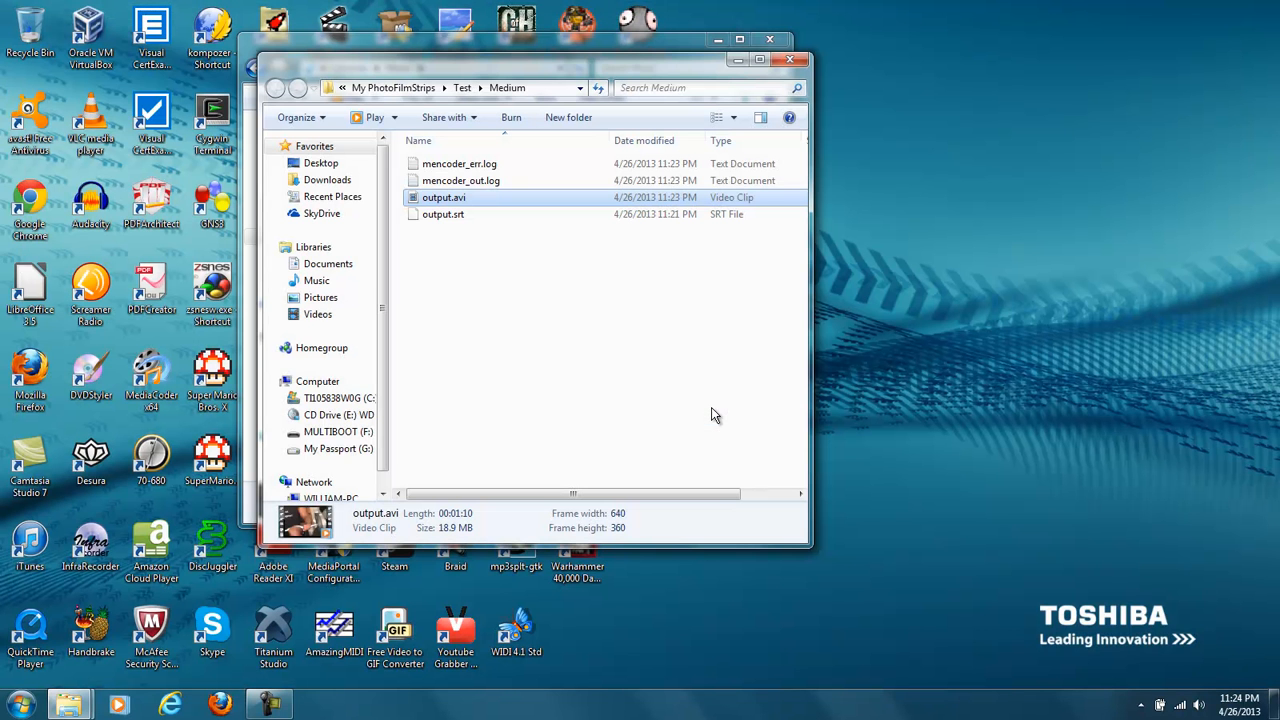
pyautogui.click(789, 60)
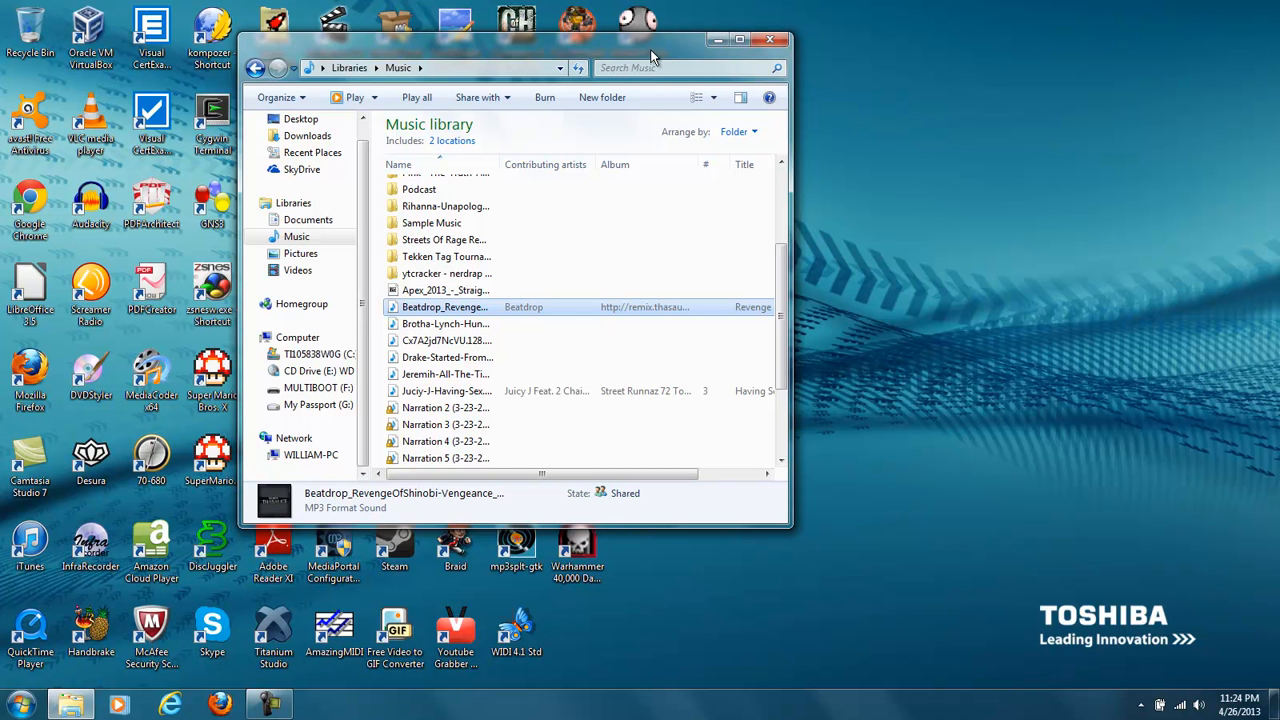
pyautogui.moveTo(650, 49); pyautogui.dragTo(866, 133)
pyautogui.click(985, 123)
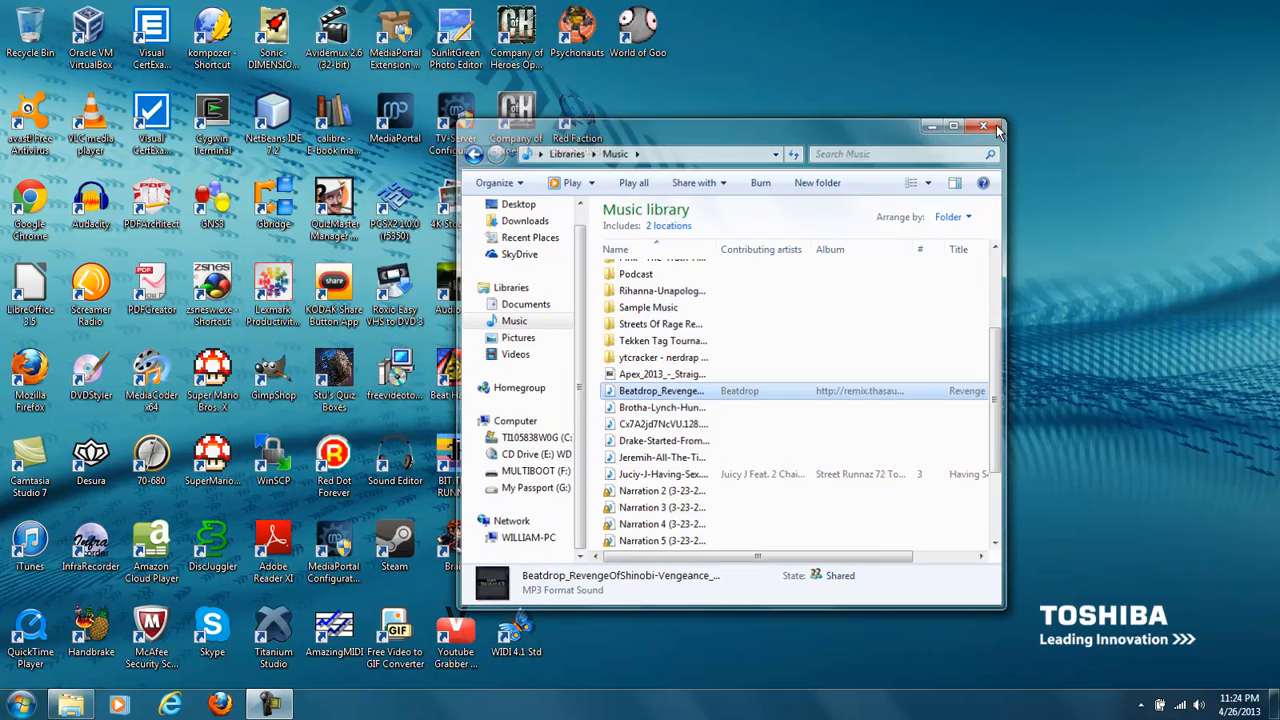
# - Find MediaCoder x64 on the desktop, launch it and close its welcome screen
pyautogui.click(160, 36)
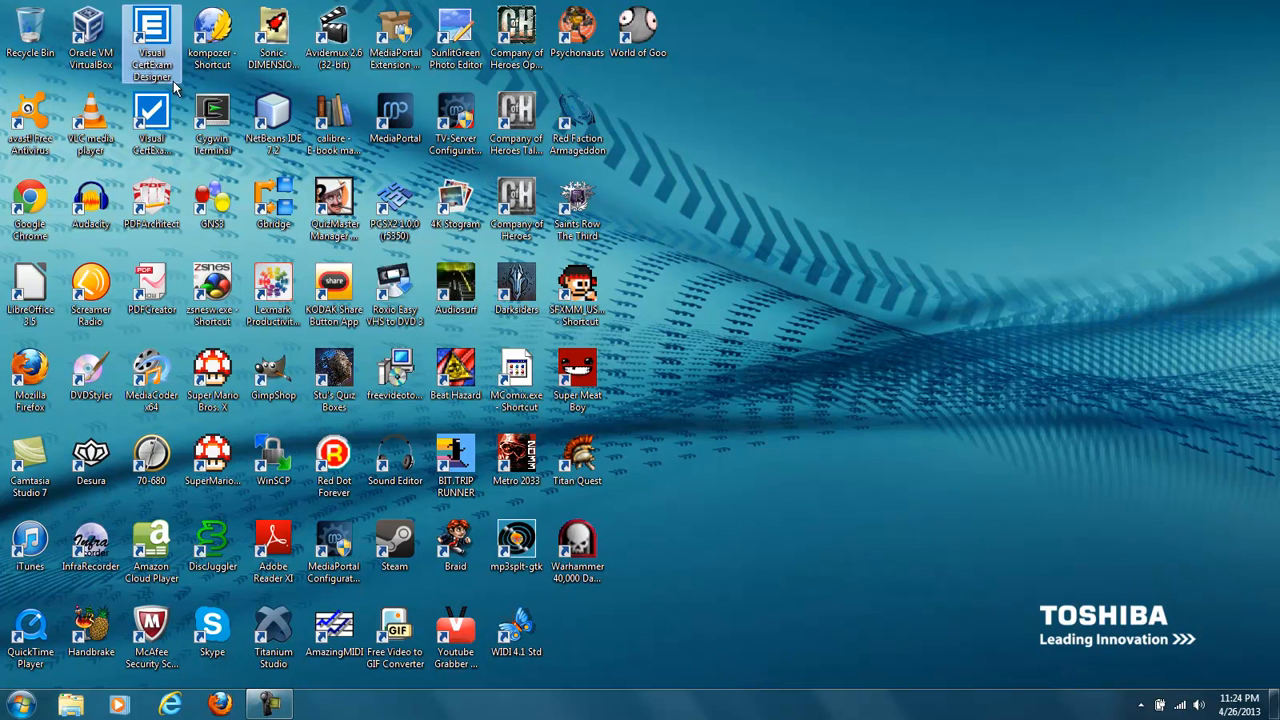
pyautogui.press('m')
pyautogui.press('m')
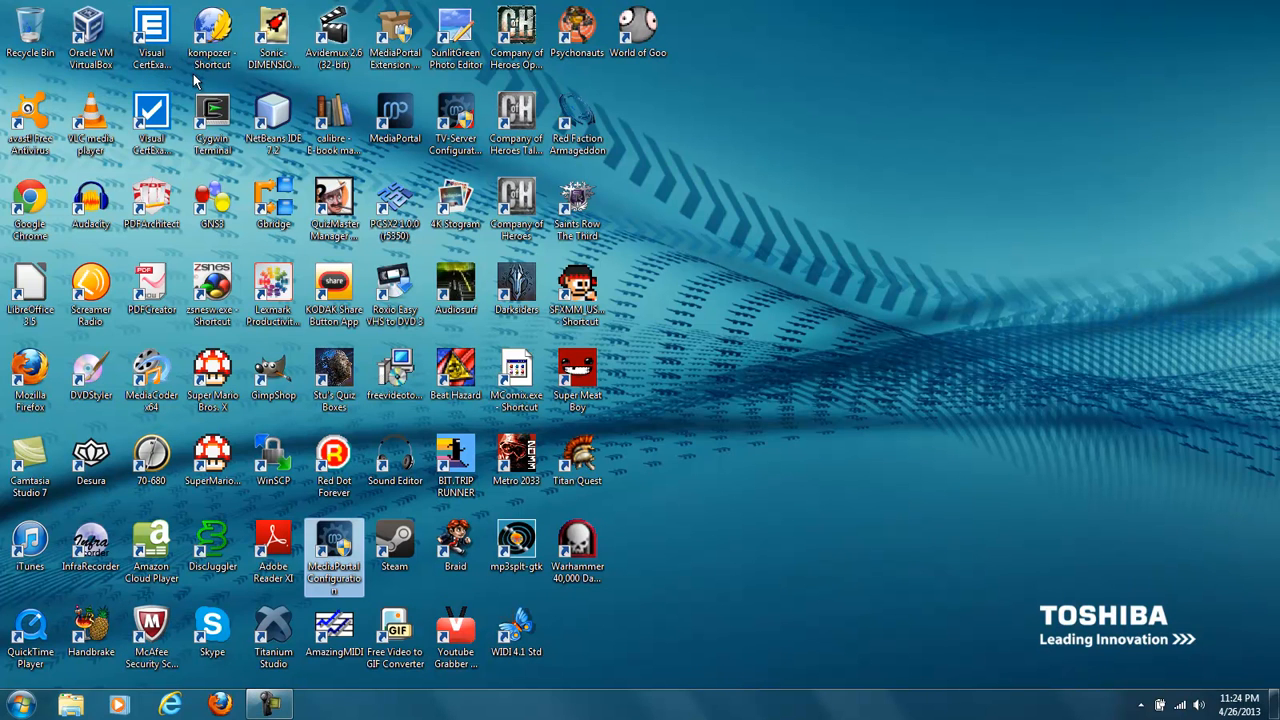
pyautogui.press('m')
pyautogui.press('m')
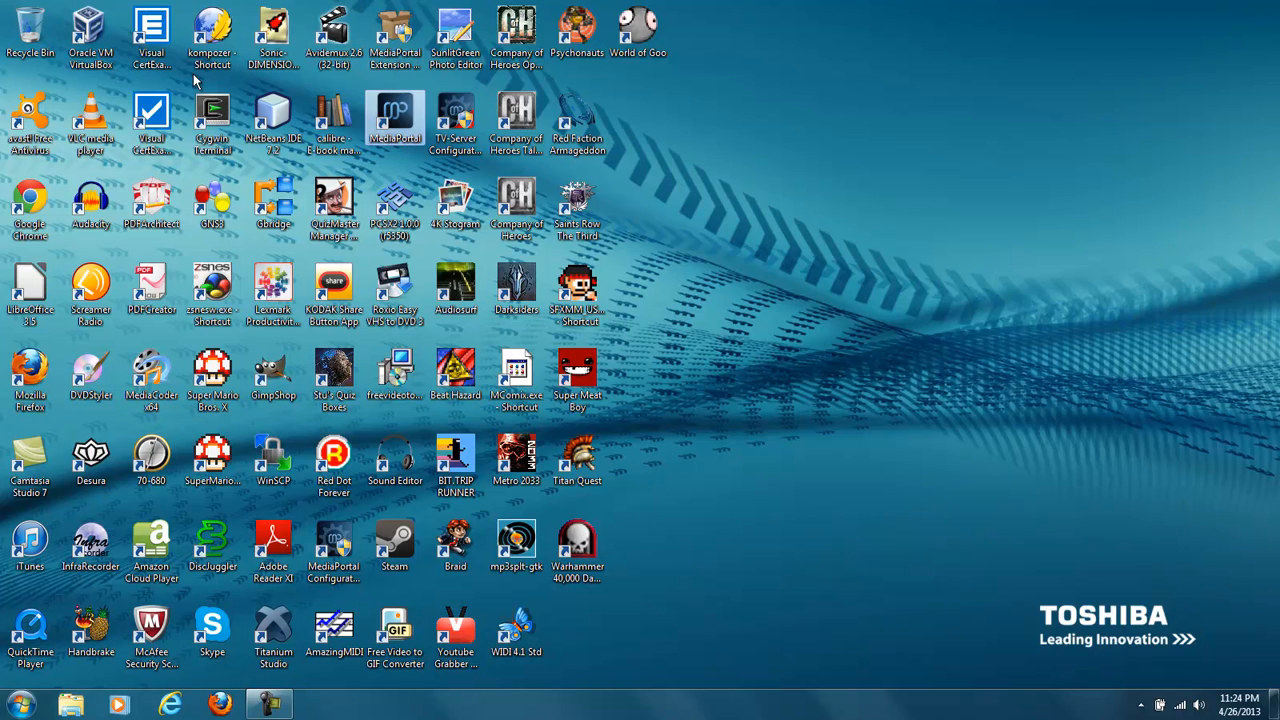
pyautogui.press('m')
pyautogui.press('m')
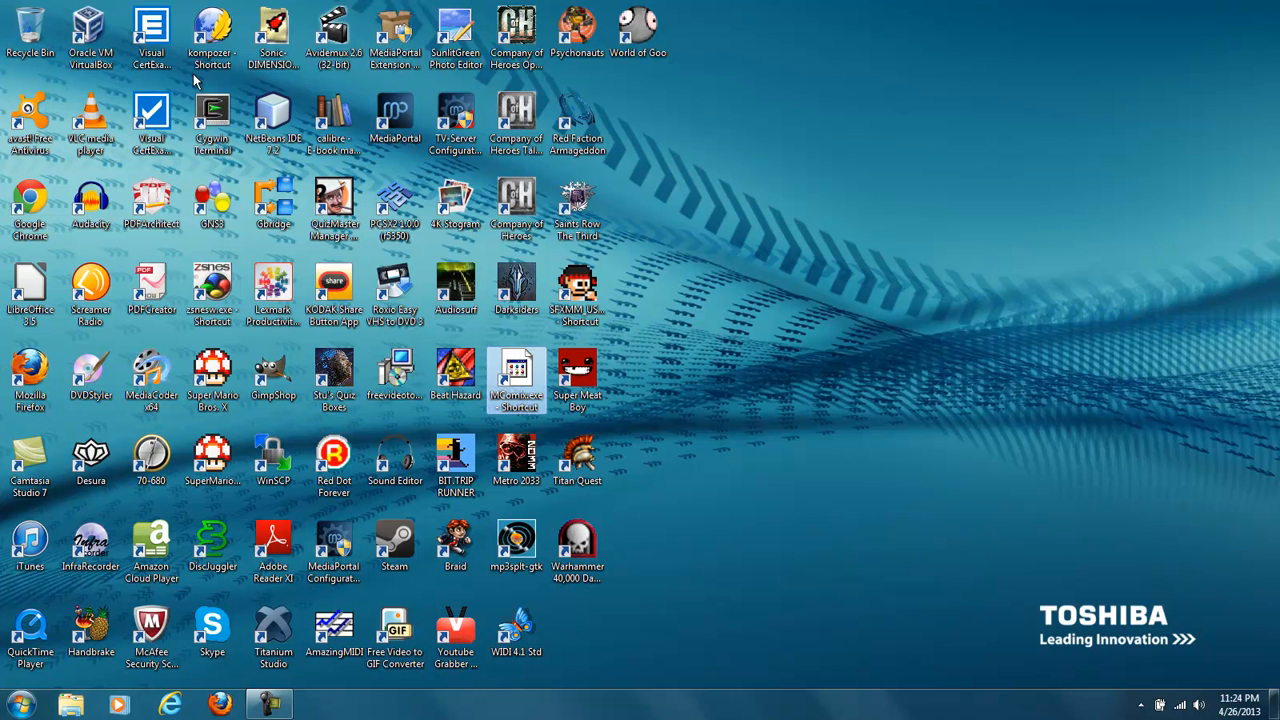
pyautogui.press('m')
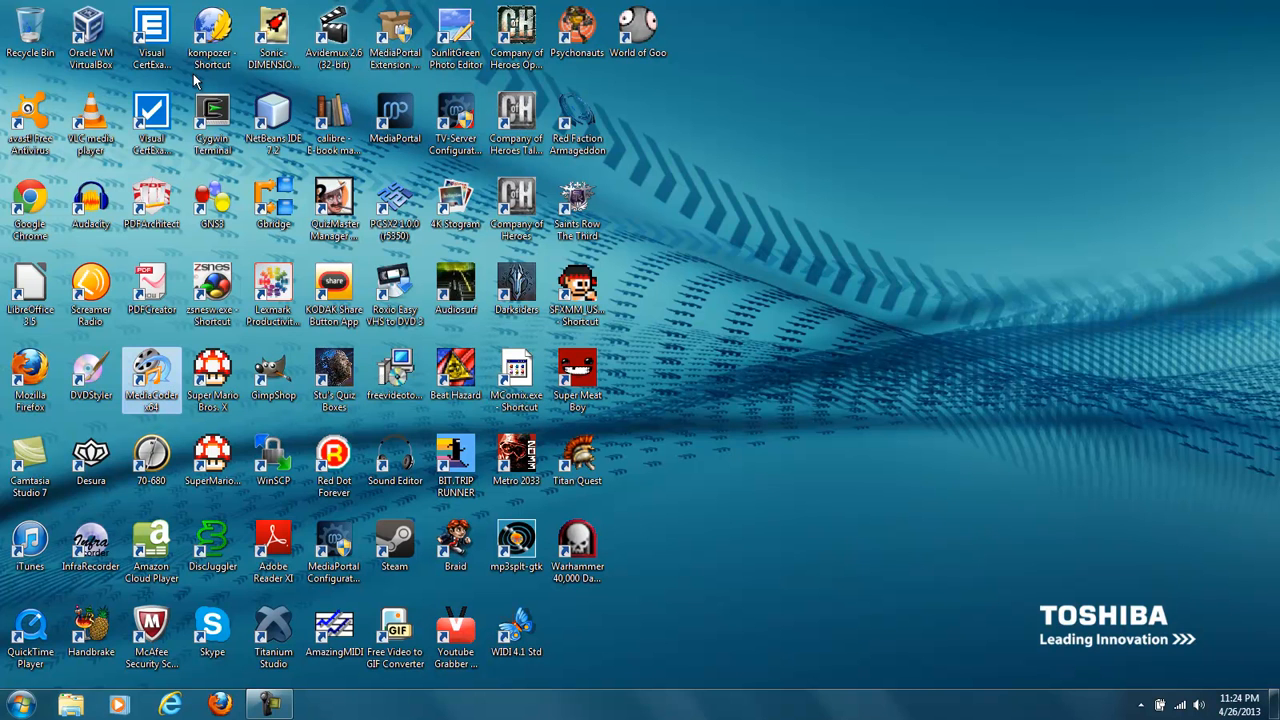
pyautogui.doubleClick(160, 368)
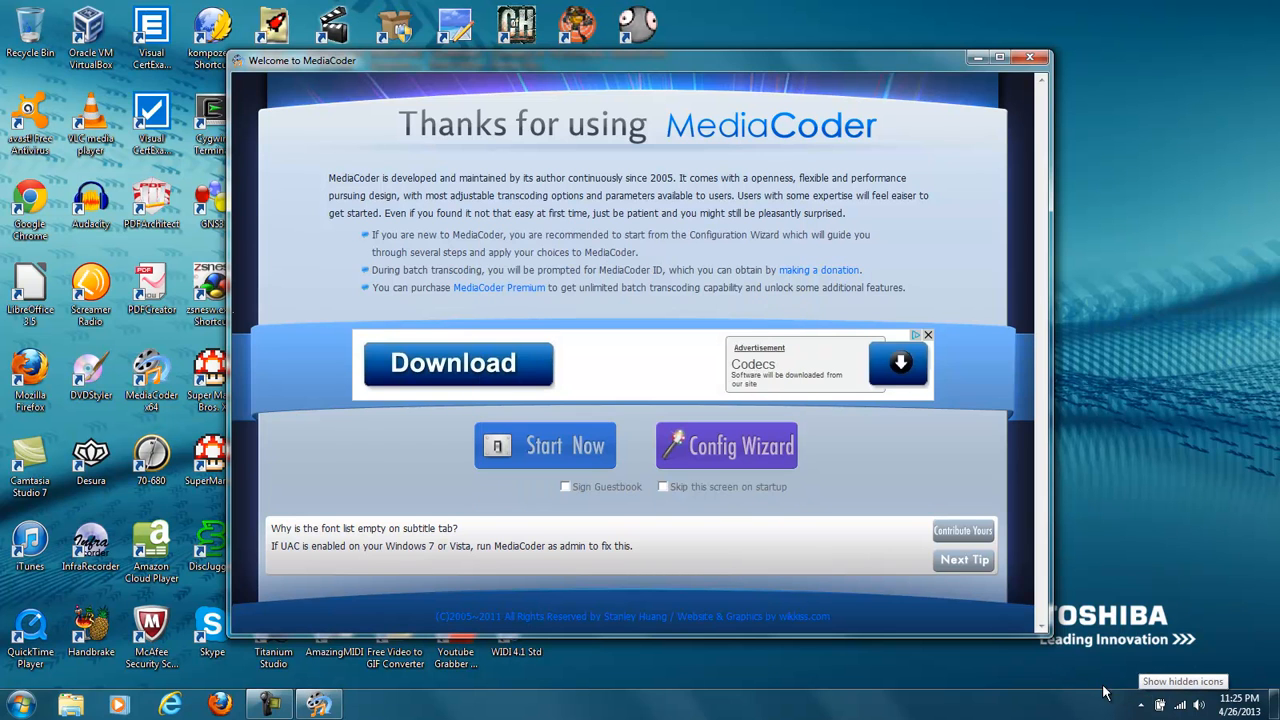
pyautogui.click(1030, 60)
pyautogui.click(776, 406)
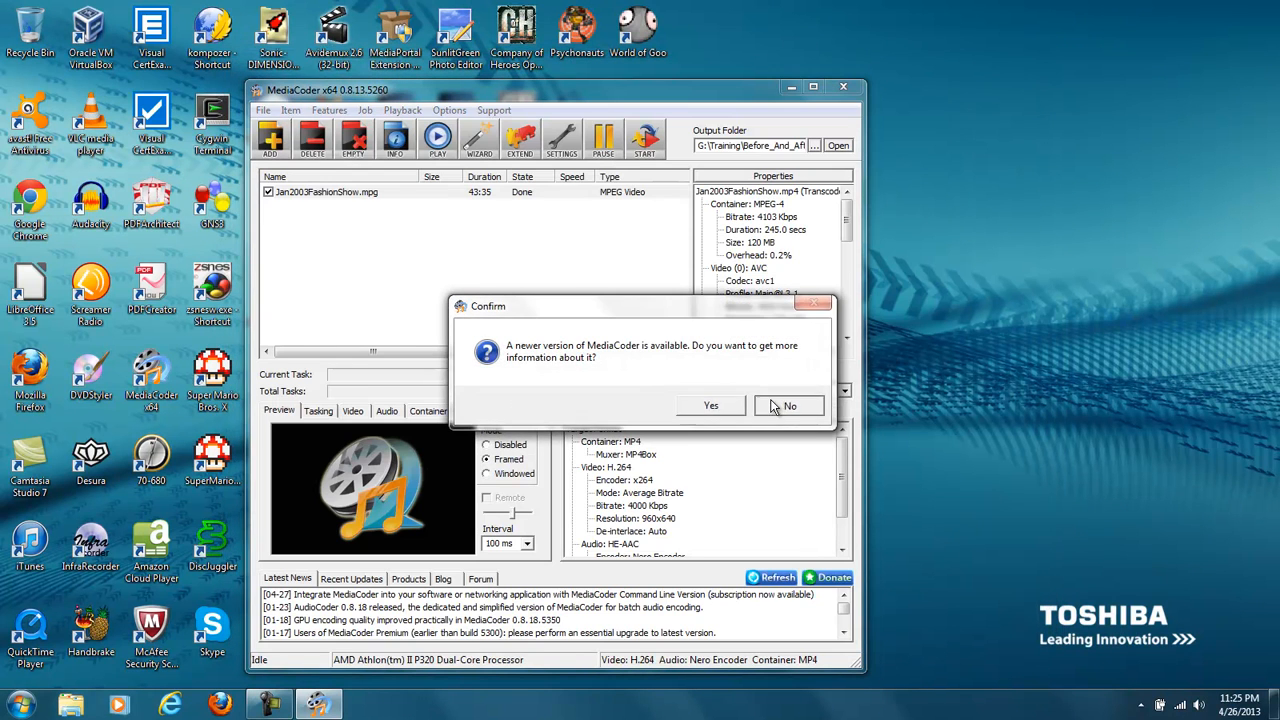
# - Empty the file queue and add 00150.MTS from the Before_And_After folder
pyautogui.click(350, 152)
pyautogui.click(365, 172)
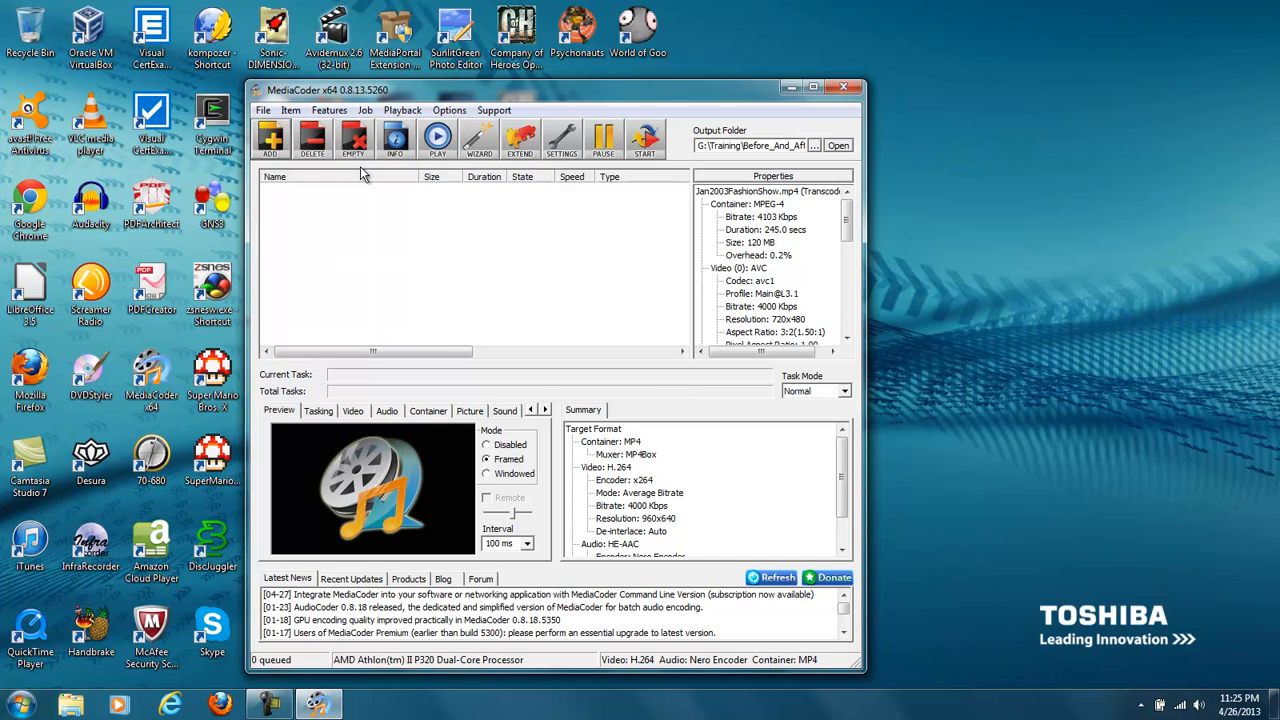
pyautogui.click(271, 140)
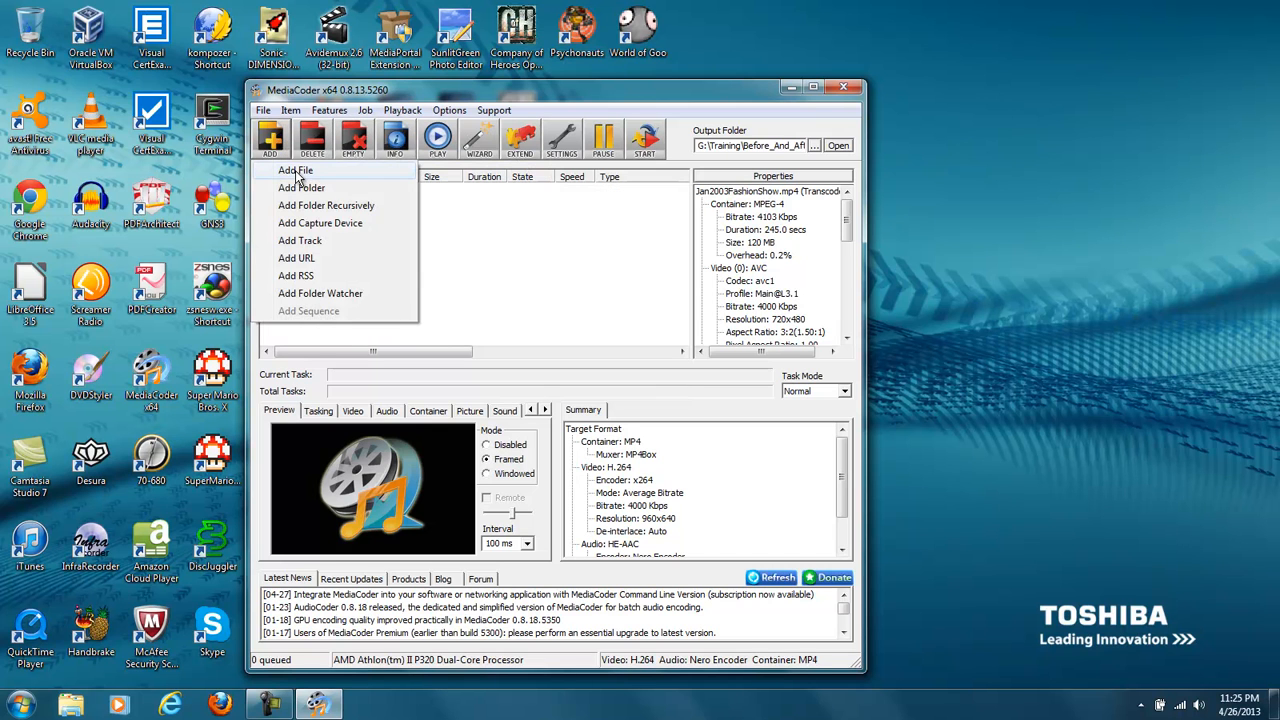
pyautogui.click(296, 172)
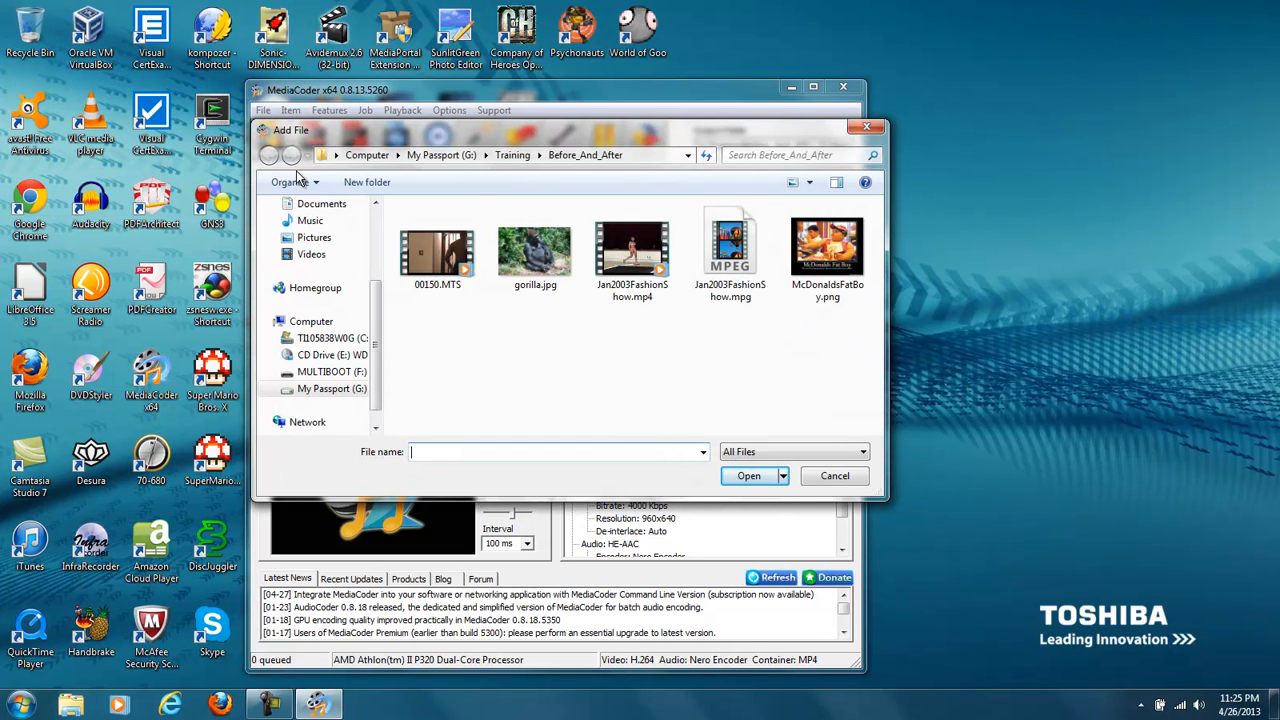
pyautogui.click(437, 255)
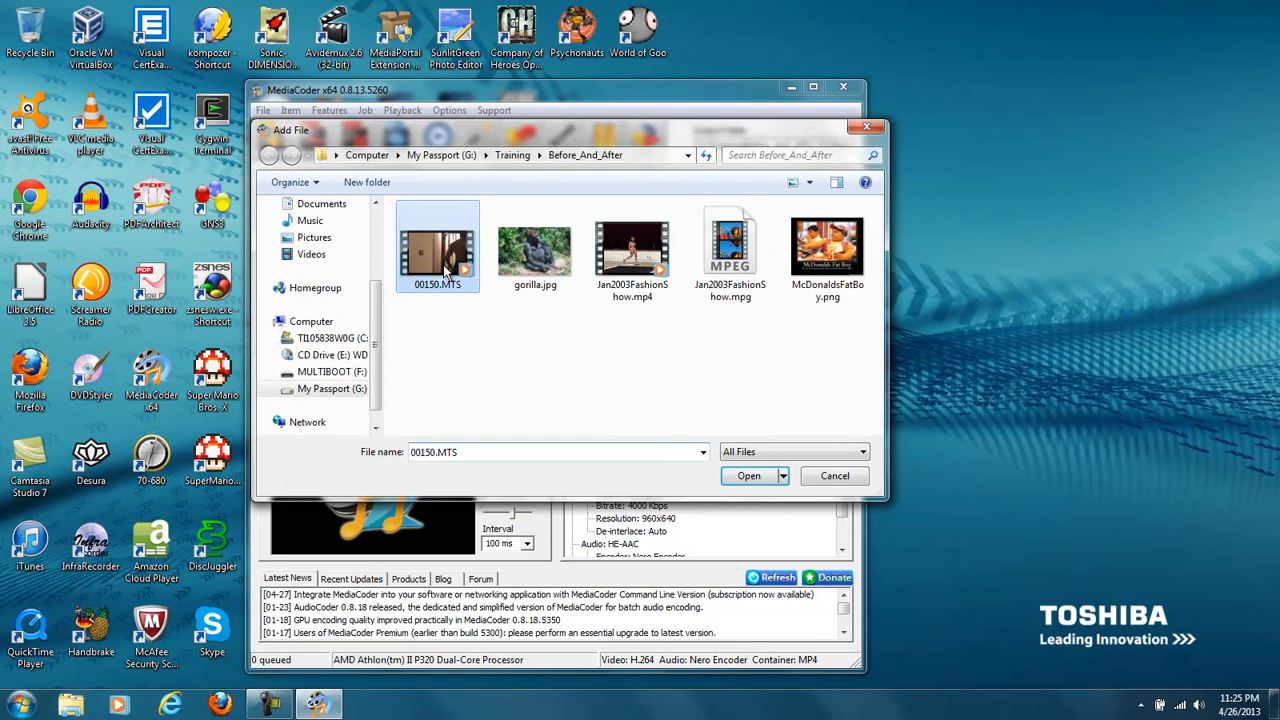
pyautogui.click(748, 476)
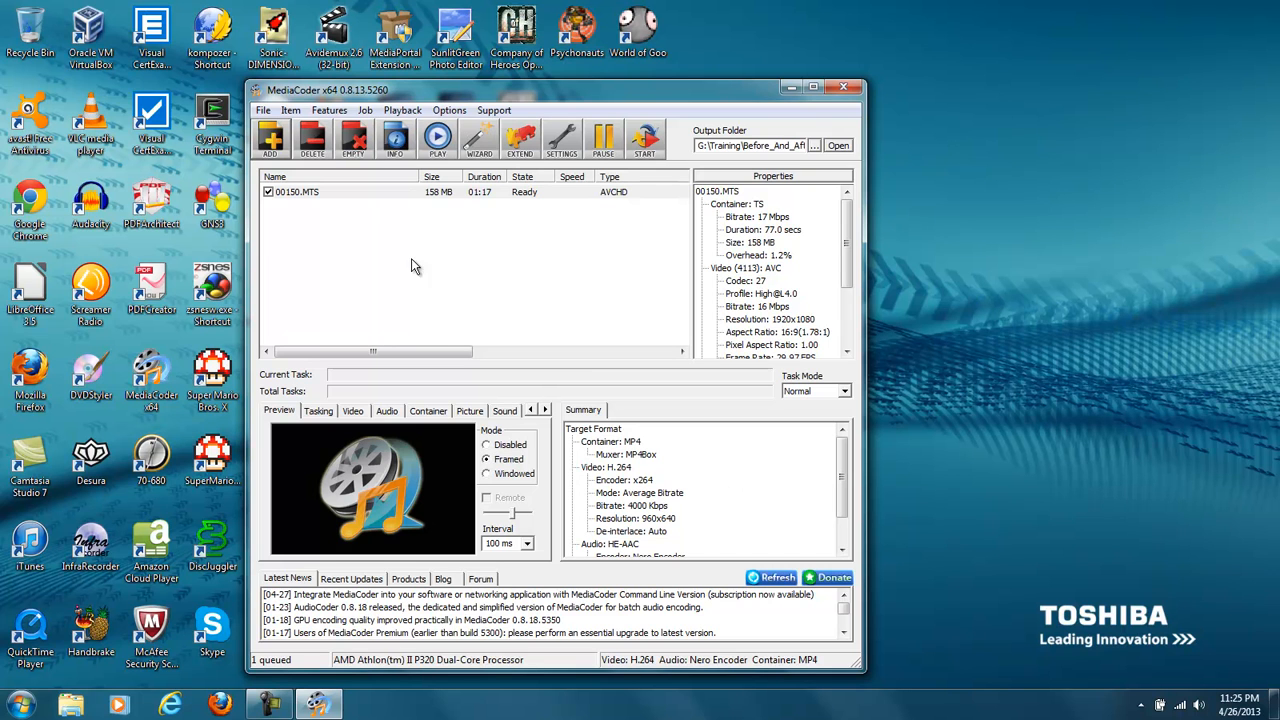
# - Remove all items from the queue and browse to the Training folder on My Passport (G:) to add another file
pyautogui.click(352, 145)
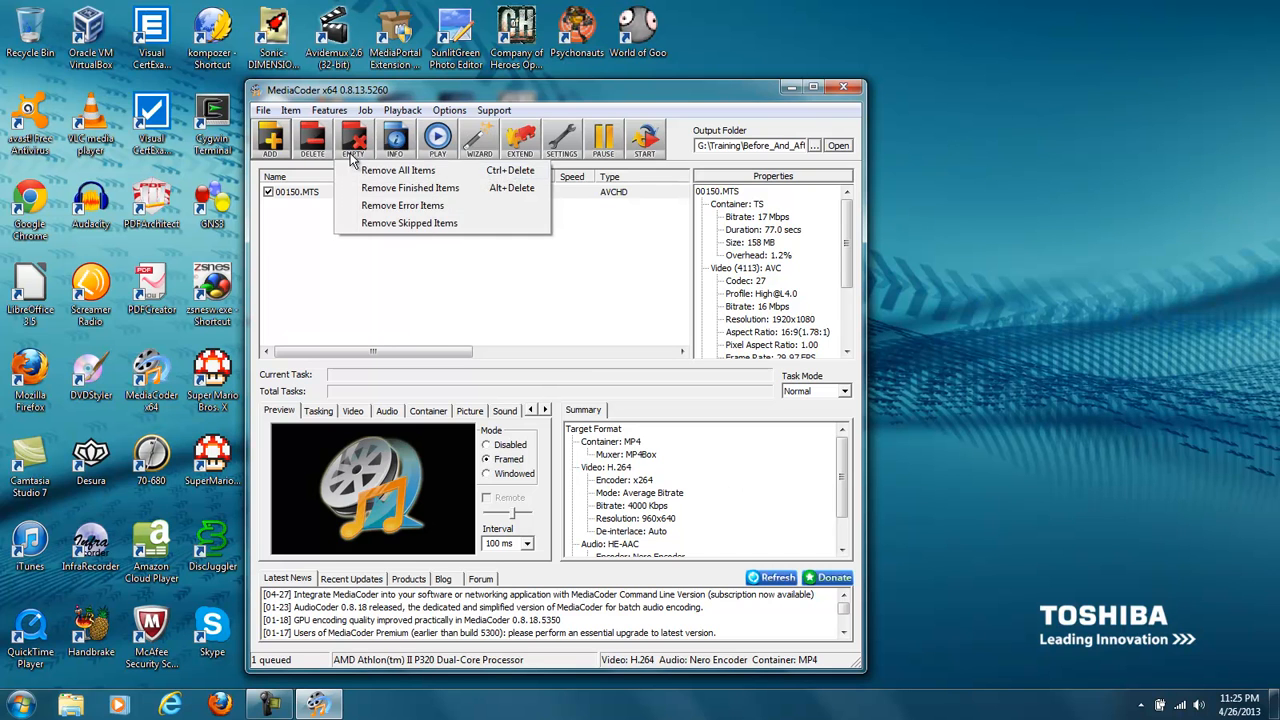
pyautogui.click(362, 172)
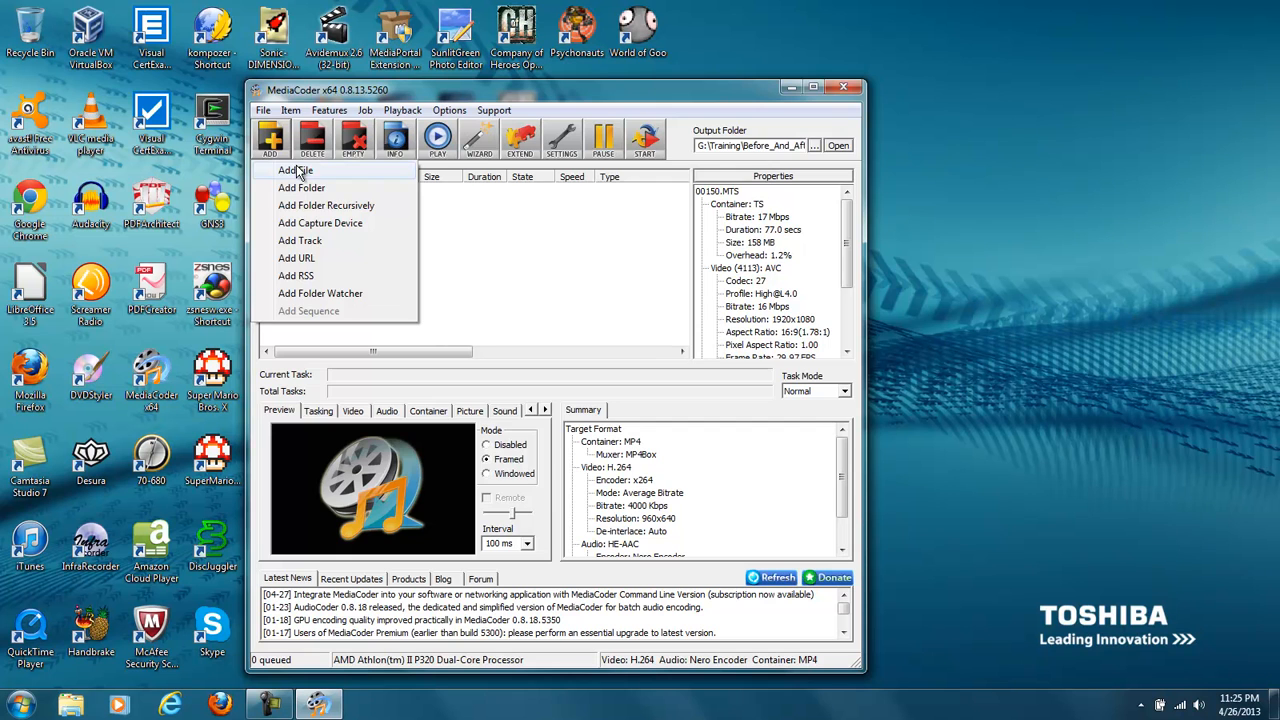
pyautogui.click(296, 167)
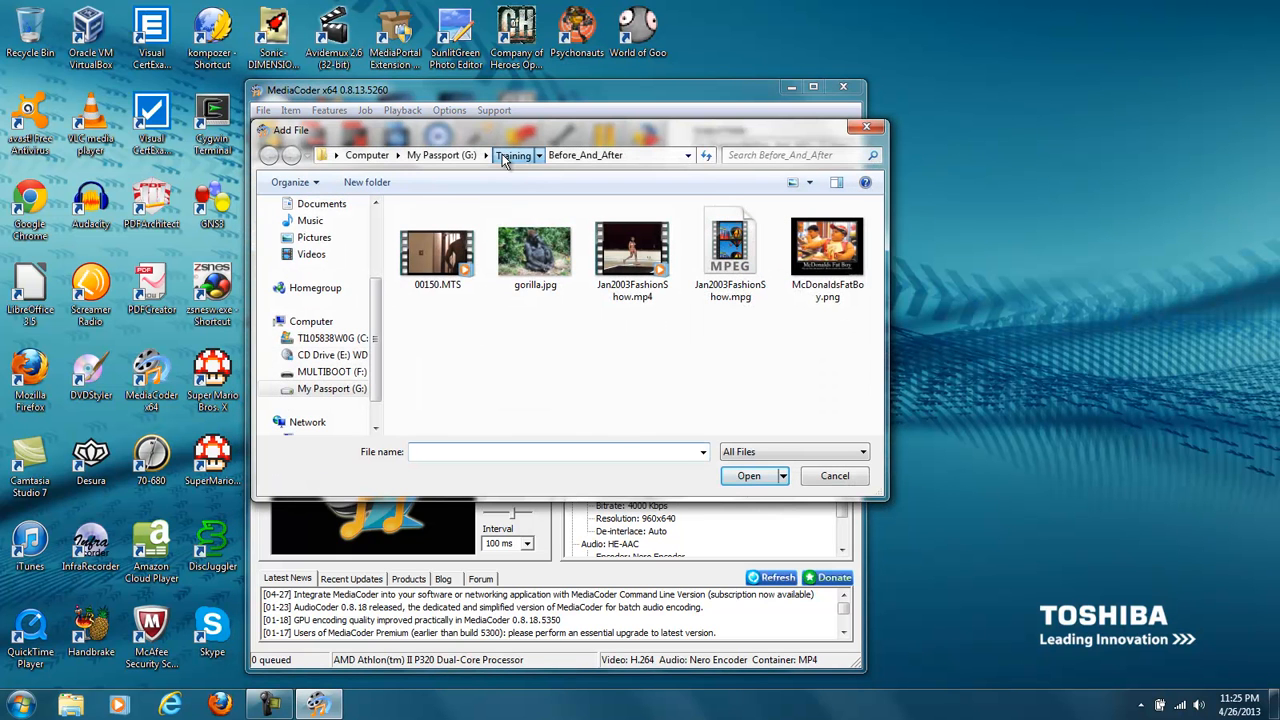
pyautogui.click(502, 154)
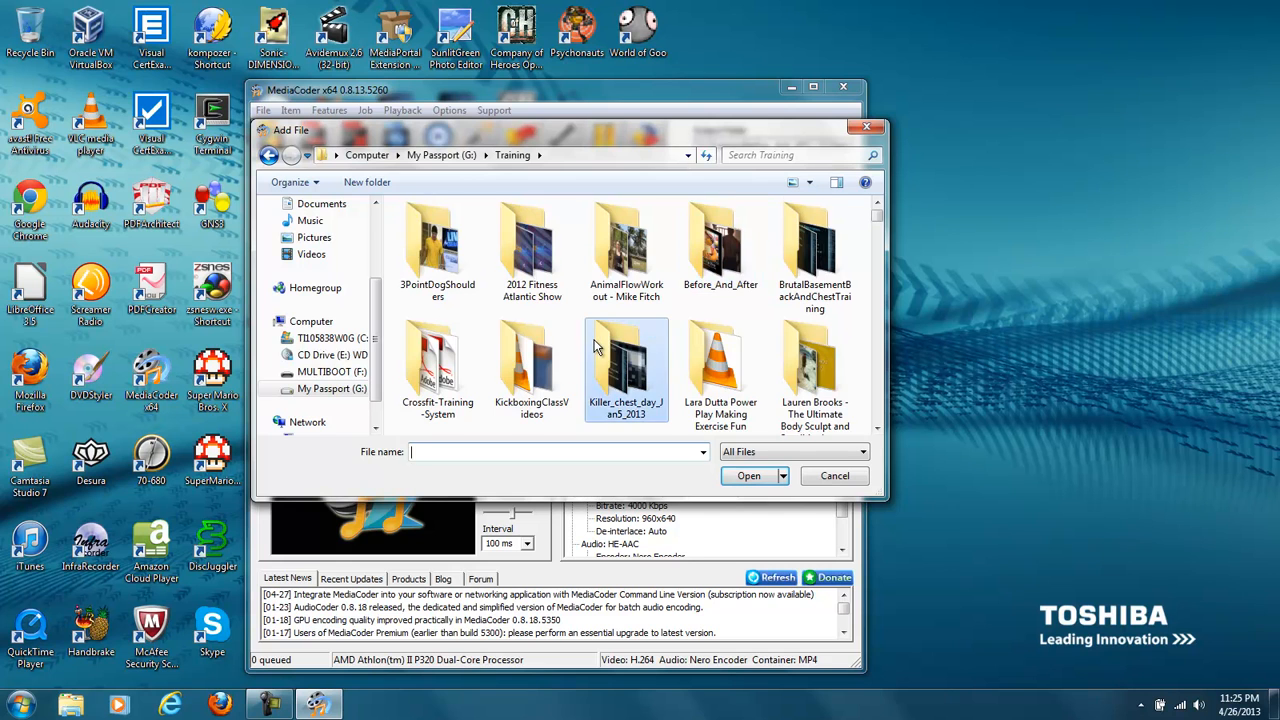
# - Add BackTrainingOct8_2012.mp4 from the BackTrainingOct8_2012 folder inside Training\New to the queue
pyautogui.scroll(-3, 590, 340)
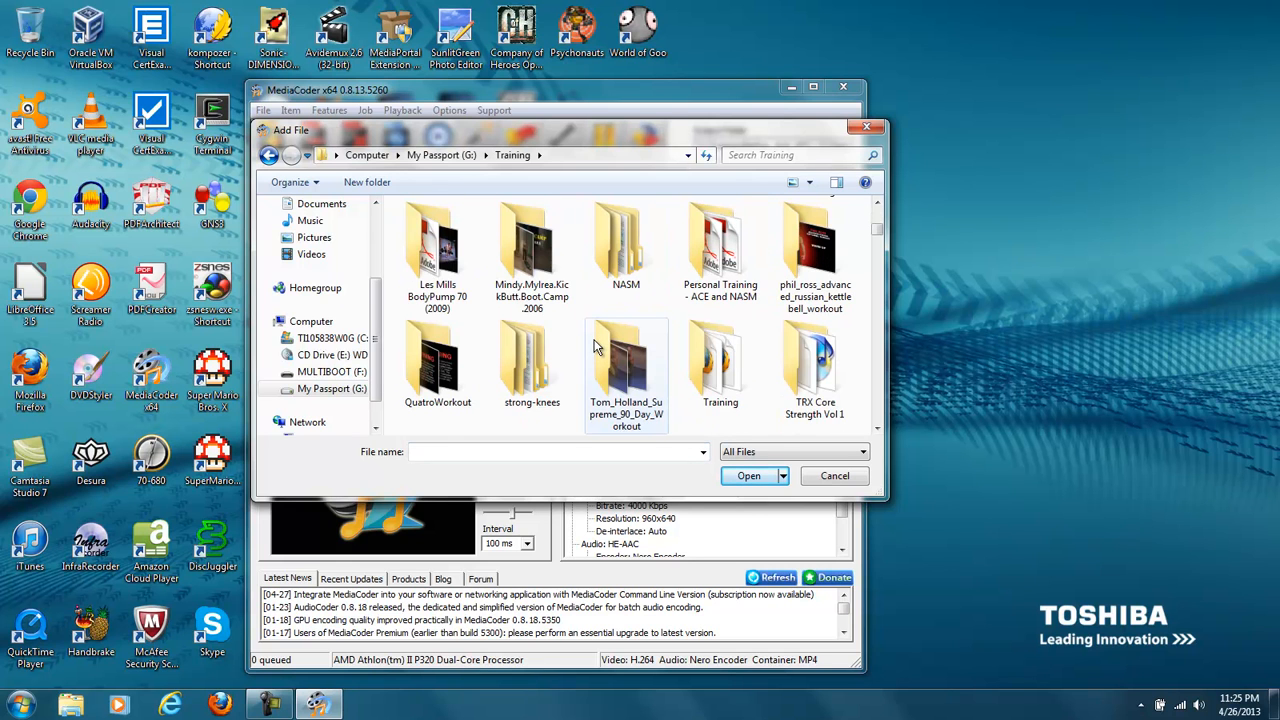
pyautogui.scroll(-1, 597, 346)
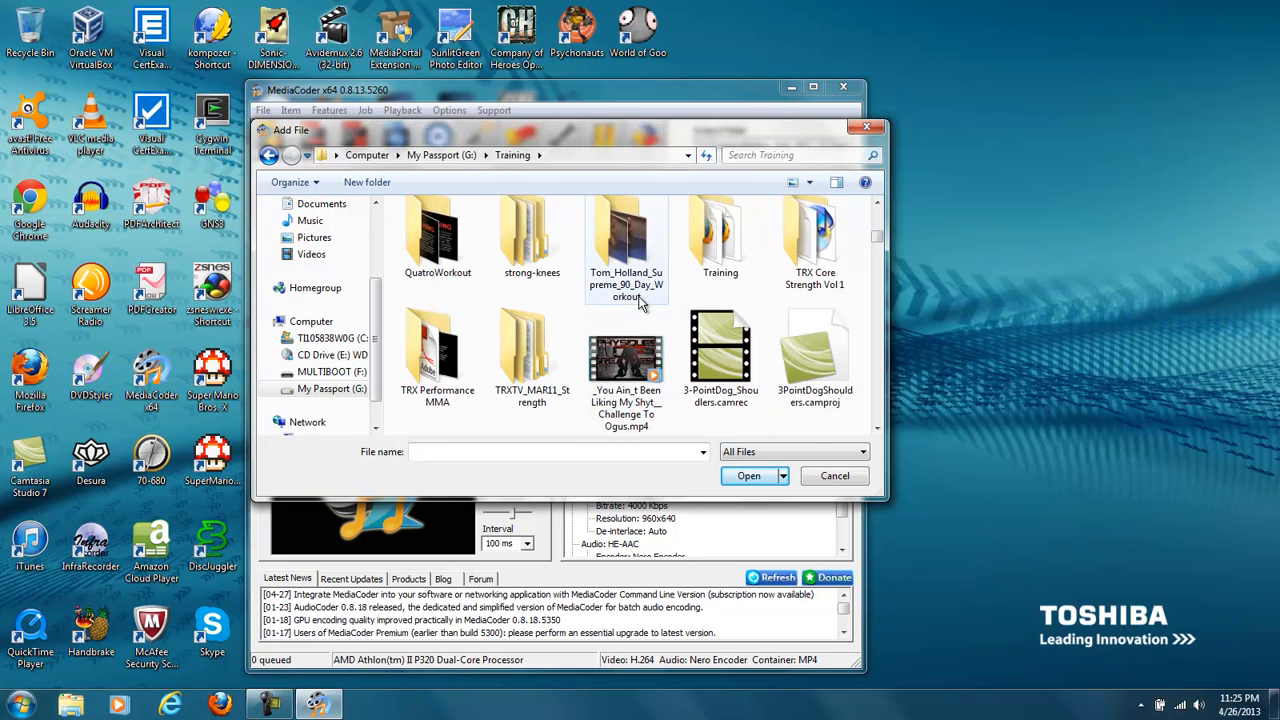
pyautogui.scroll(-2, 580, 355)
pyautogui.scroll(1, 557, 369)
pyautogui.scroll(1, 557, 369)
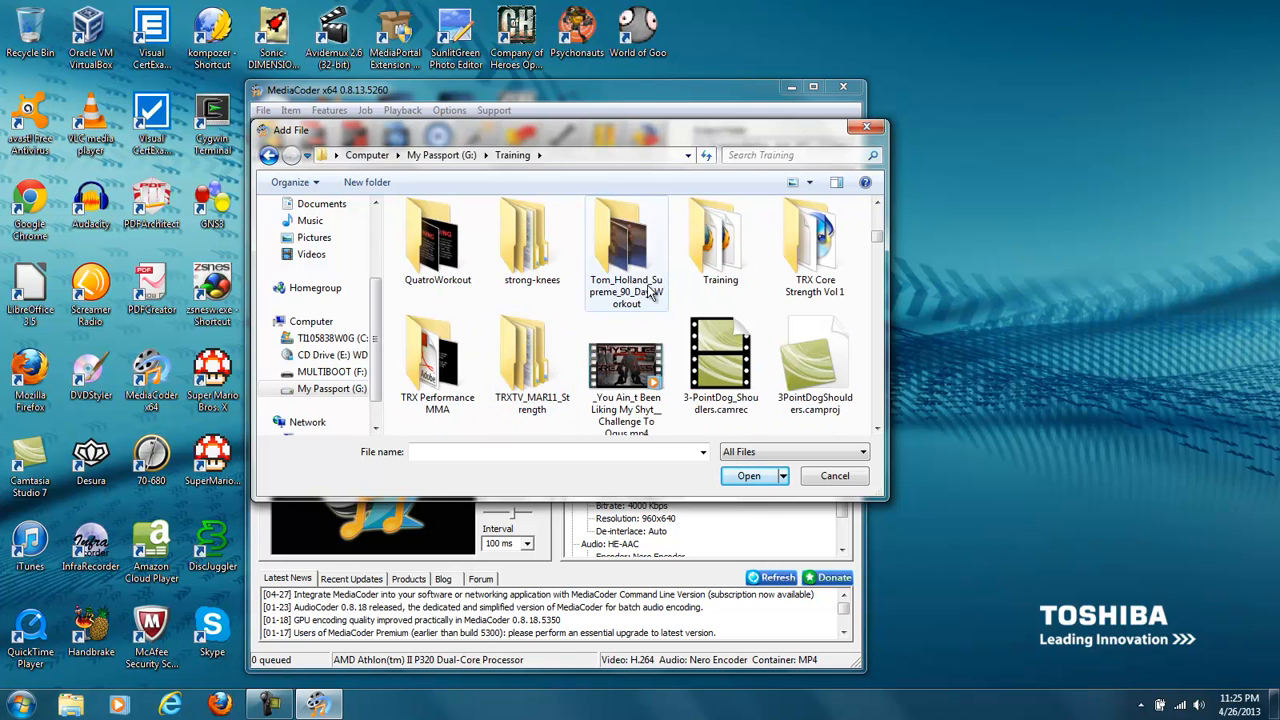
pyautogui.doubleClick(690, 248)
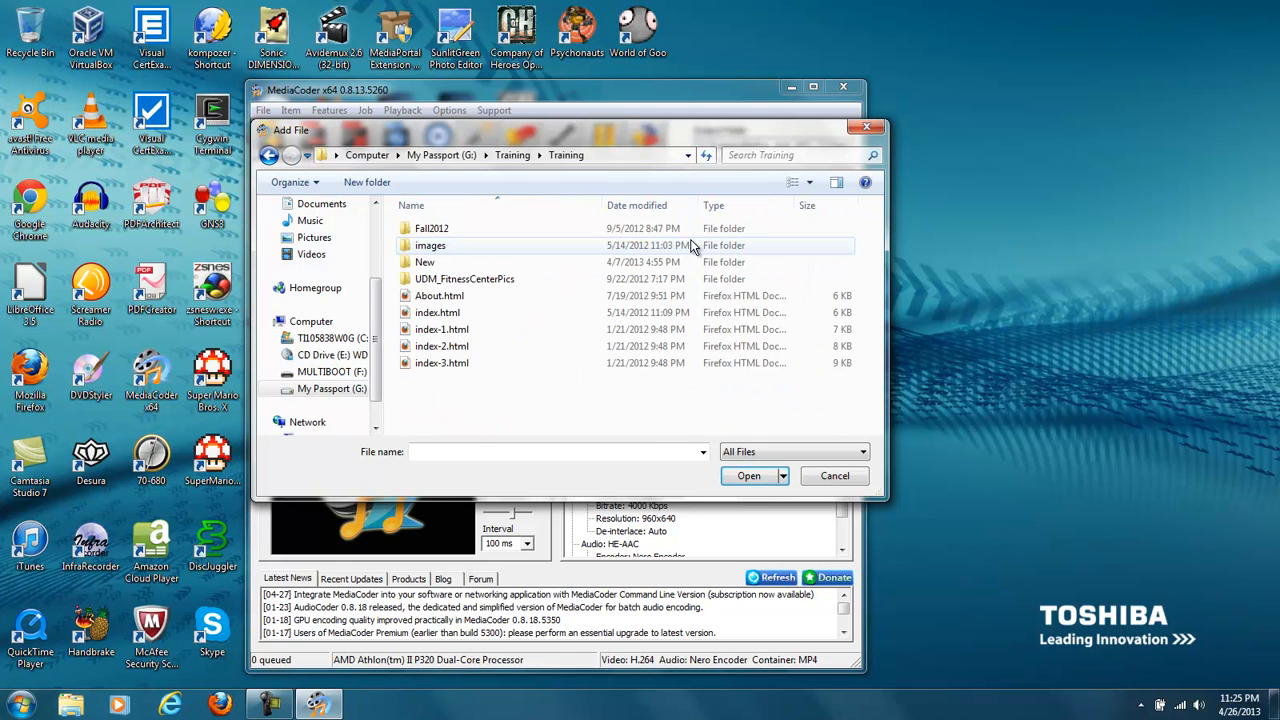
pyautogui.doubleClick(513, 266)
pyautogui.scroll(-6, 473, 380)
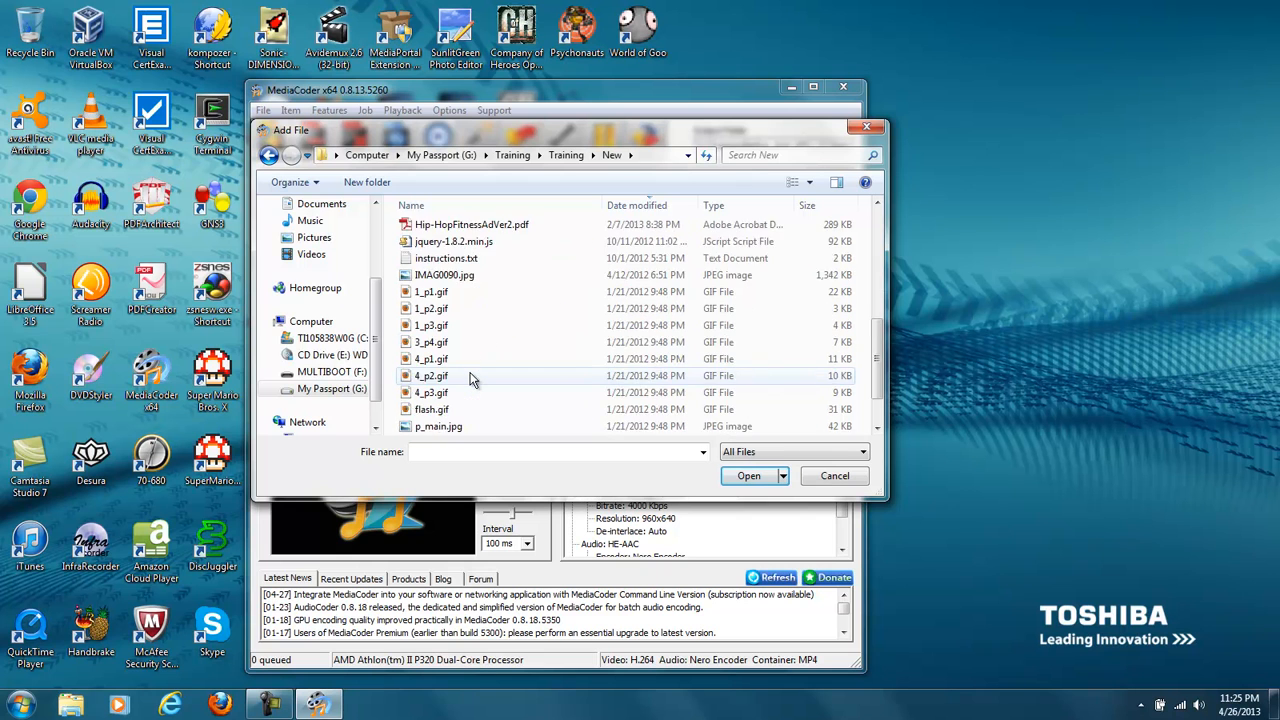
pyautogui.doubleClick(490, 428)
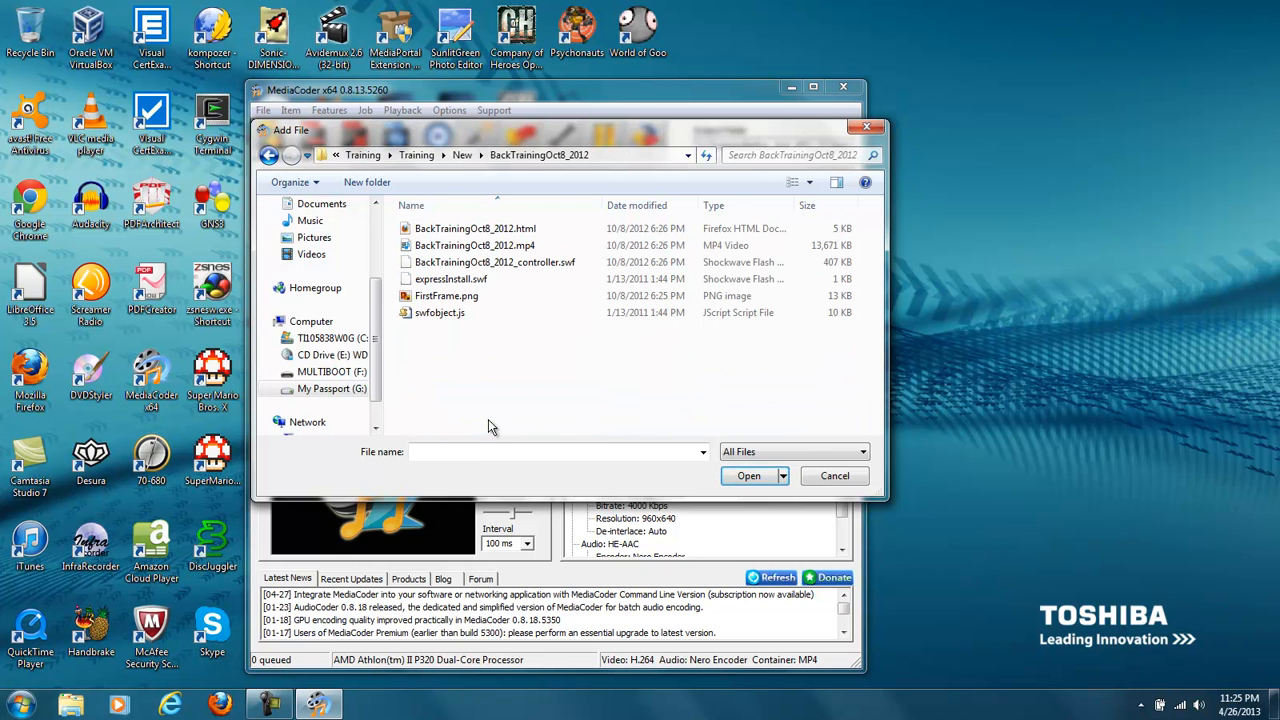
pyautogui.click(452, 248)
pyautogui.doubleClick(452, 248)
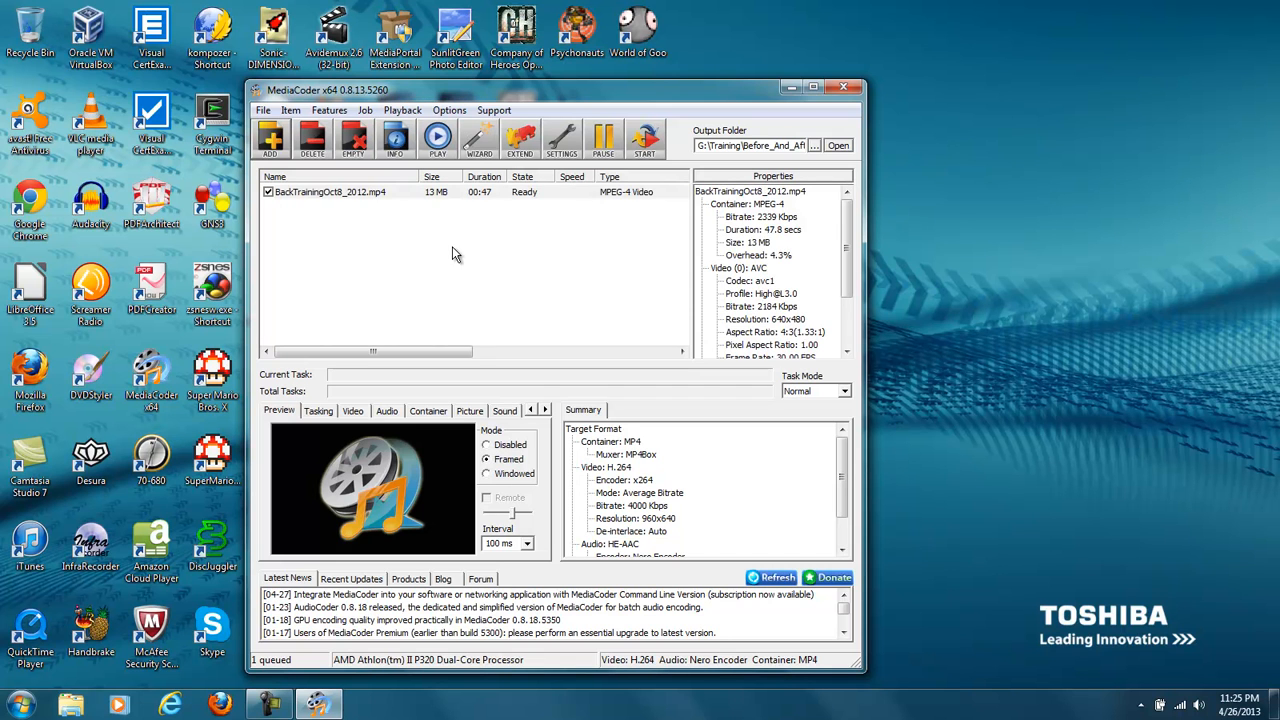
# - Look through the available settings categories for the queued file and show its video encoding settings
pyautogui.click(366, 194)
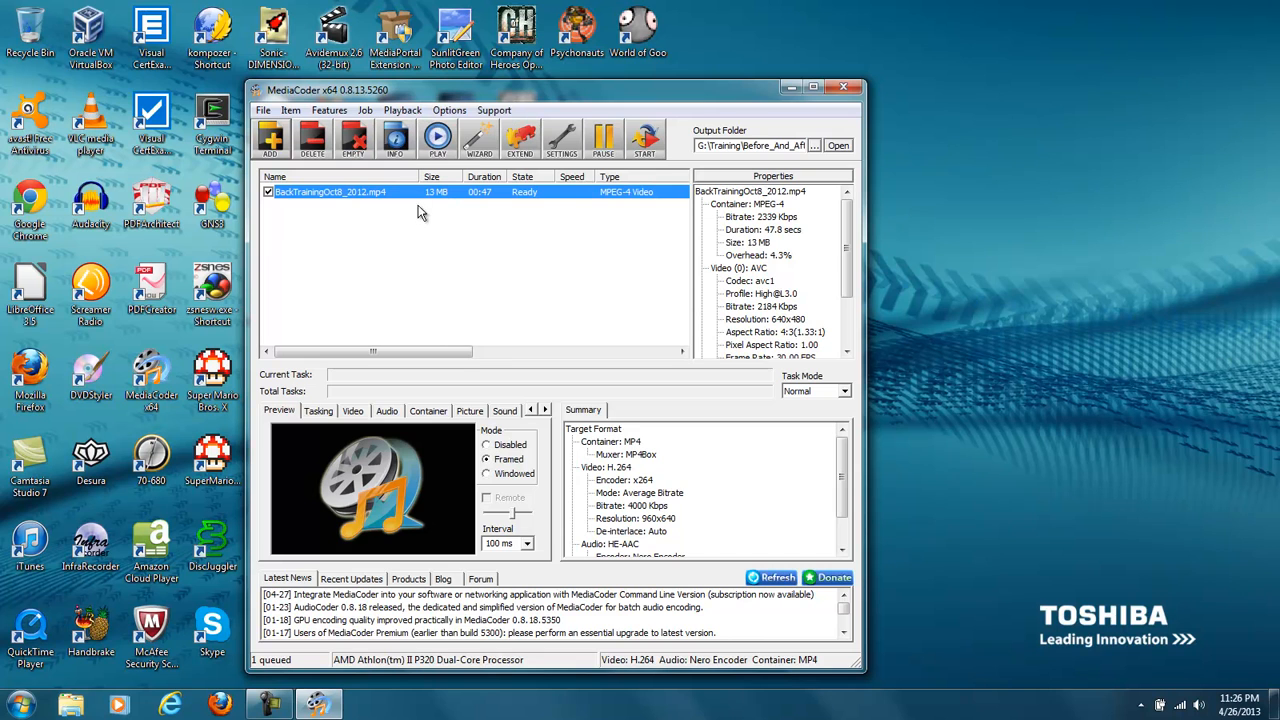
pyautogui.click(543, 413)
pyautogui.click(543, 413)
pyautogui.click(543, 413)
pyautogui.click(531, 416)
pyautogui.click(531, 416)
pyautogui.click(531, 414)
pyautogui.click(355, 412)
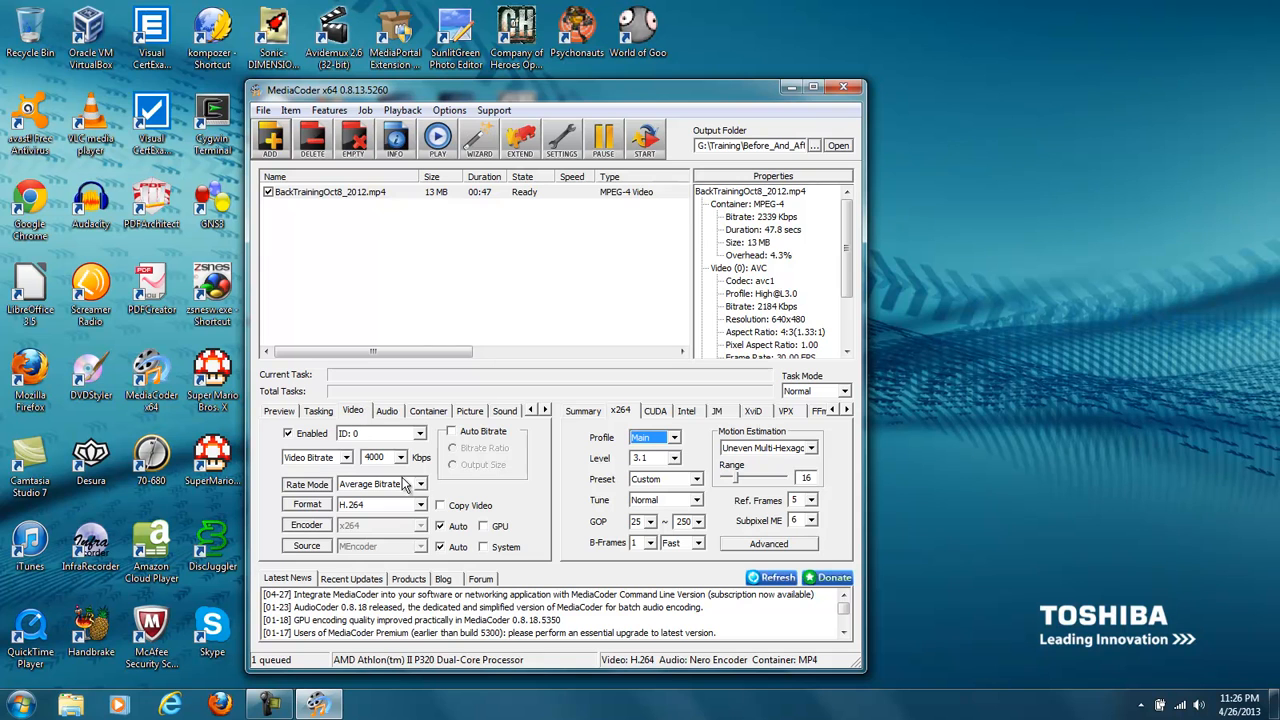
# - Review the audio encoding settings and the list of available audio formats, keeping HE-AAC
pyautogui.click(394, 413)
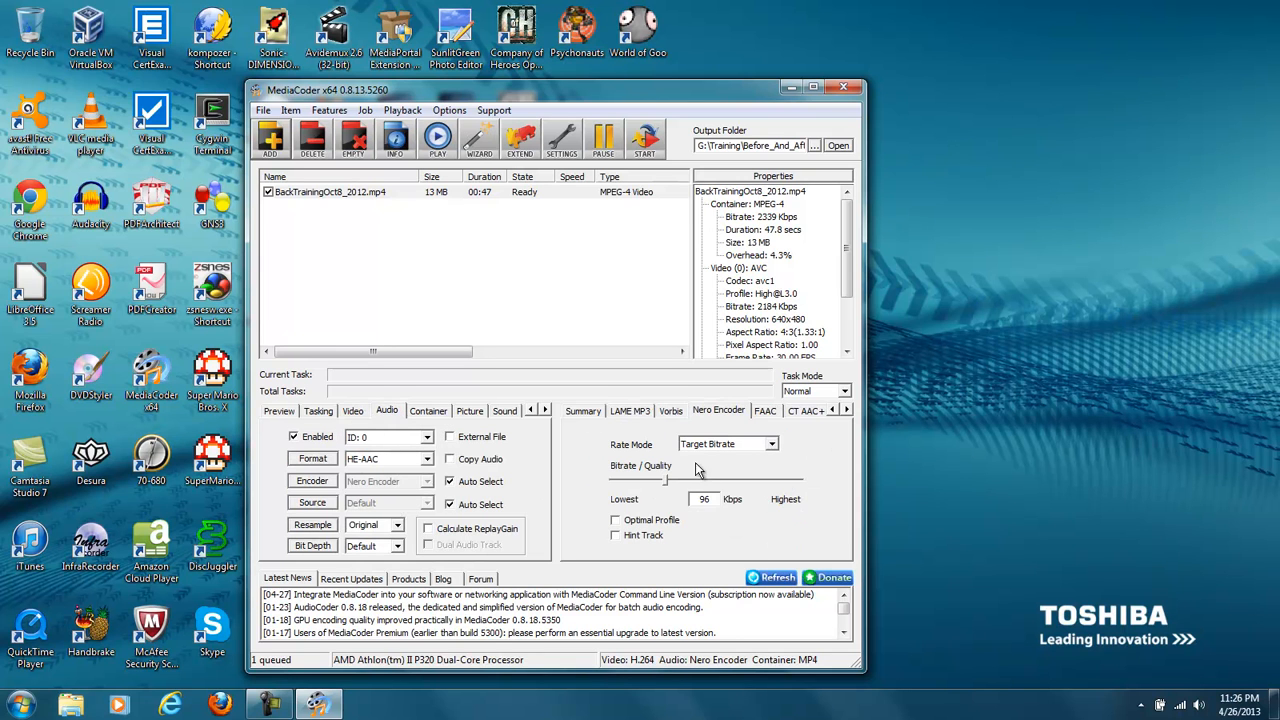
pyautogui.click(427, 462)
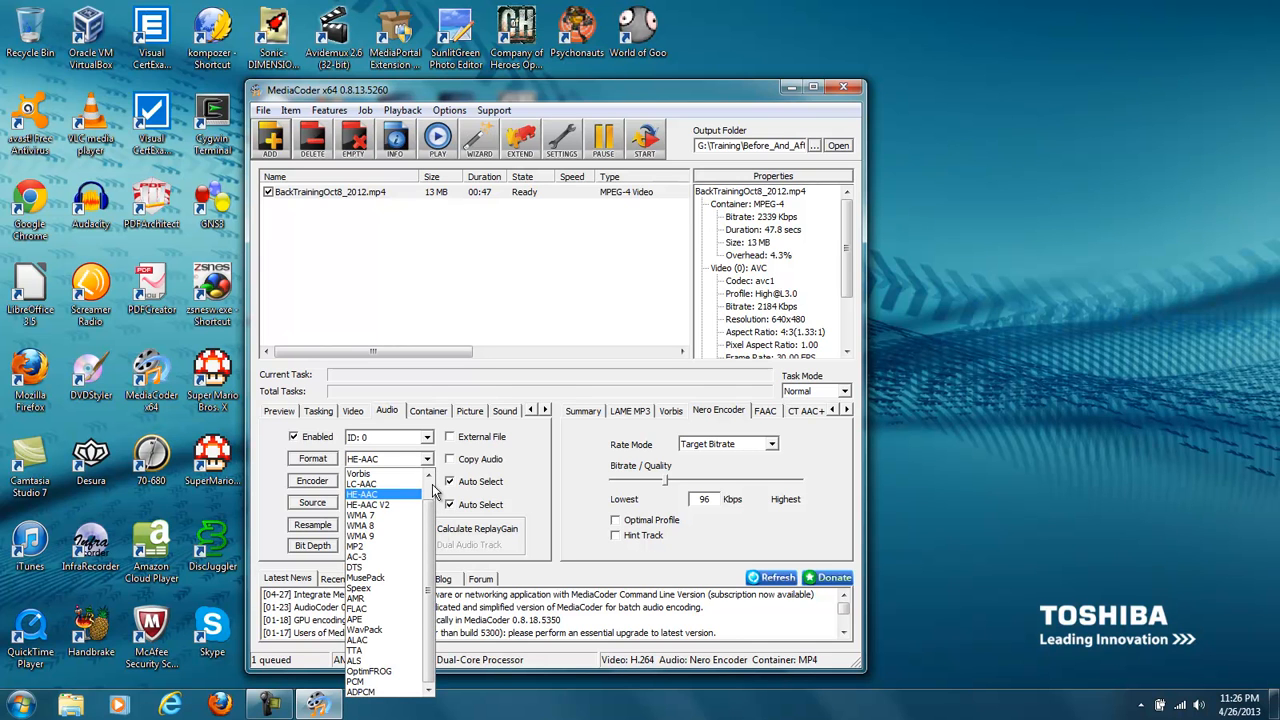
pyautogui.moveTo(428, 516); pyautogui.dragTo(437, 563)
pyautogui.click(363, 414)
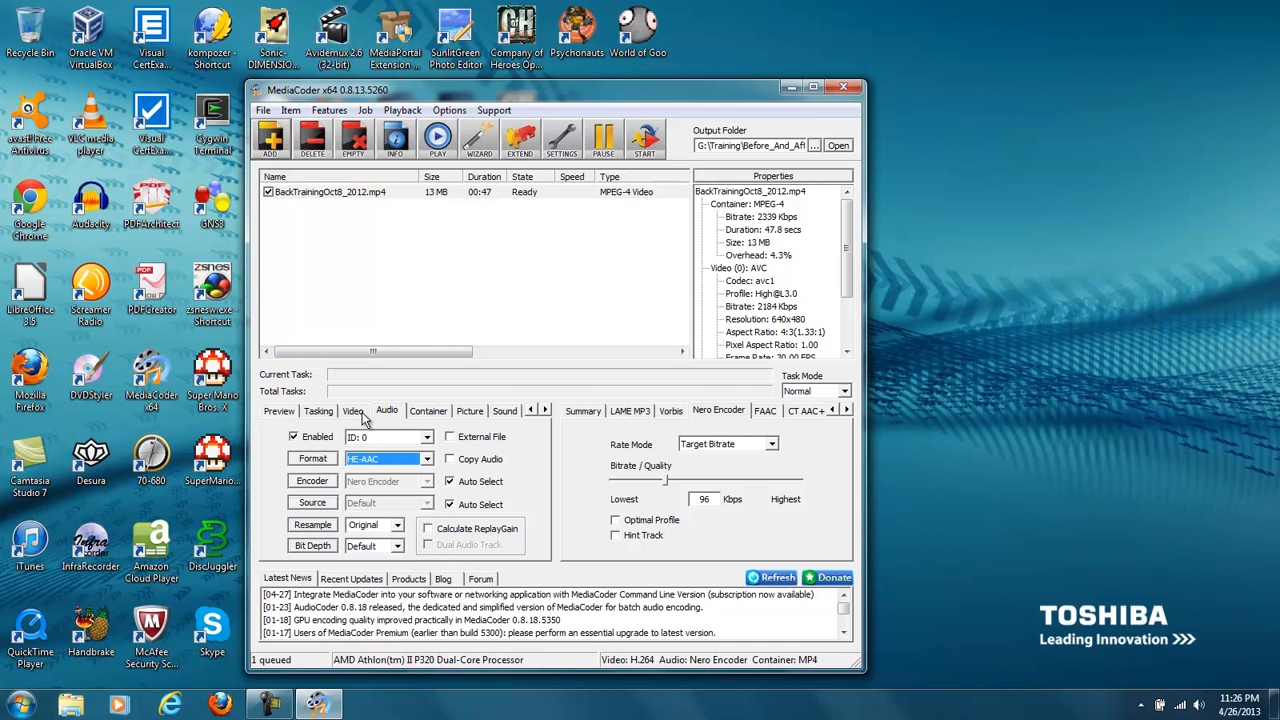
# - Review the video bitrate mode choices, keeping Video Bitrate, and show the container settings
pyautogui.click(351, 414)
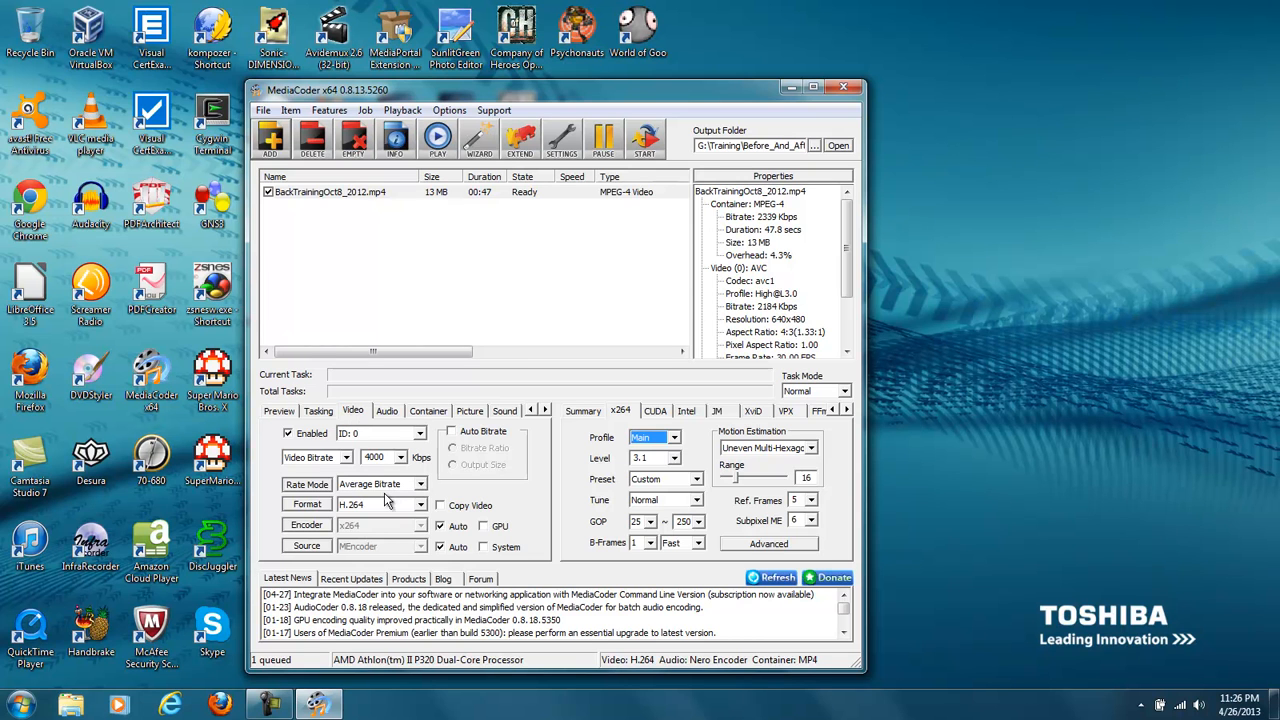
pyautogui.click(346, 457)
pyautogui.click(347, 458)
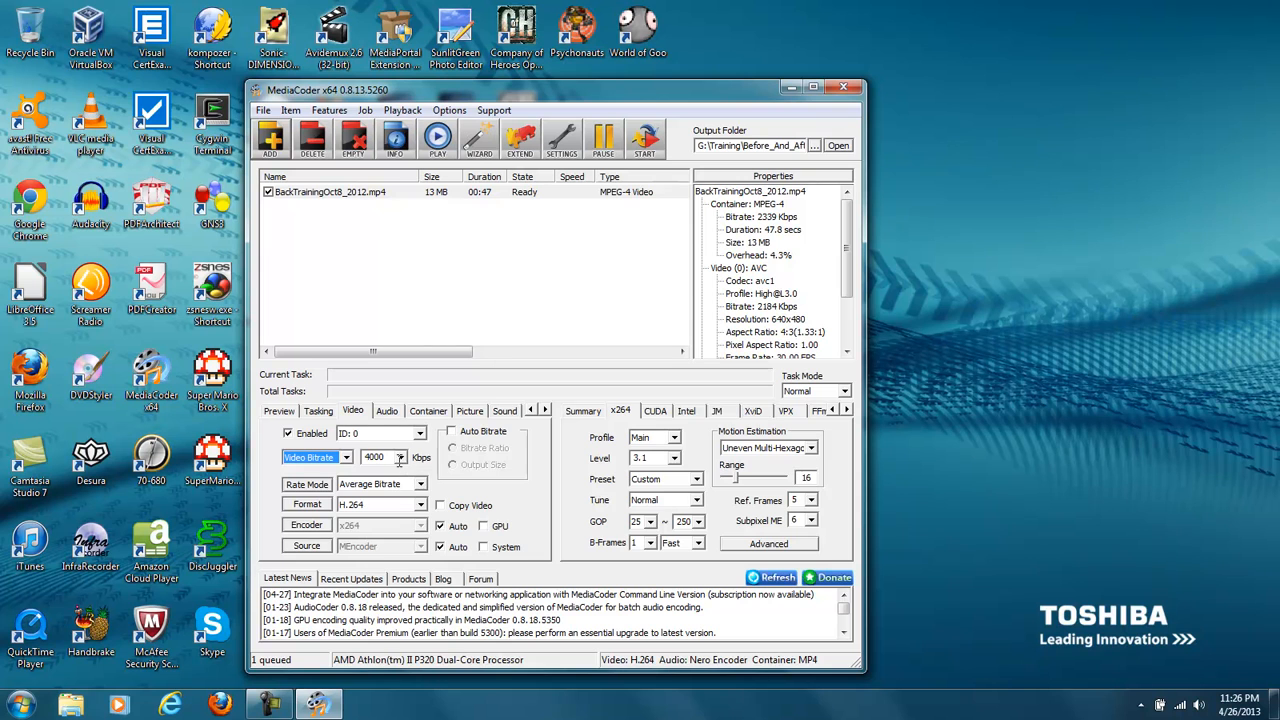
pyautogui.click(428, 412)
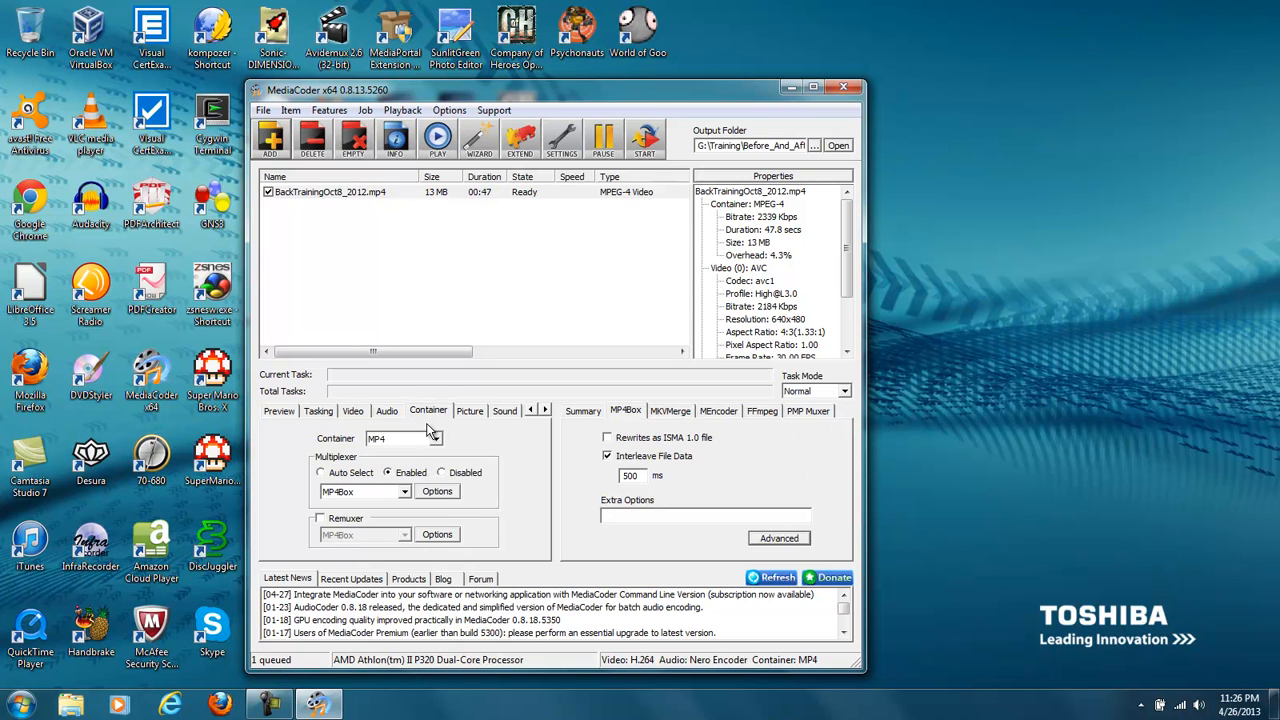
# - Review the available container formats, keeping MP4, and show the picture and sound settings
pyautogui.click(434, 439)
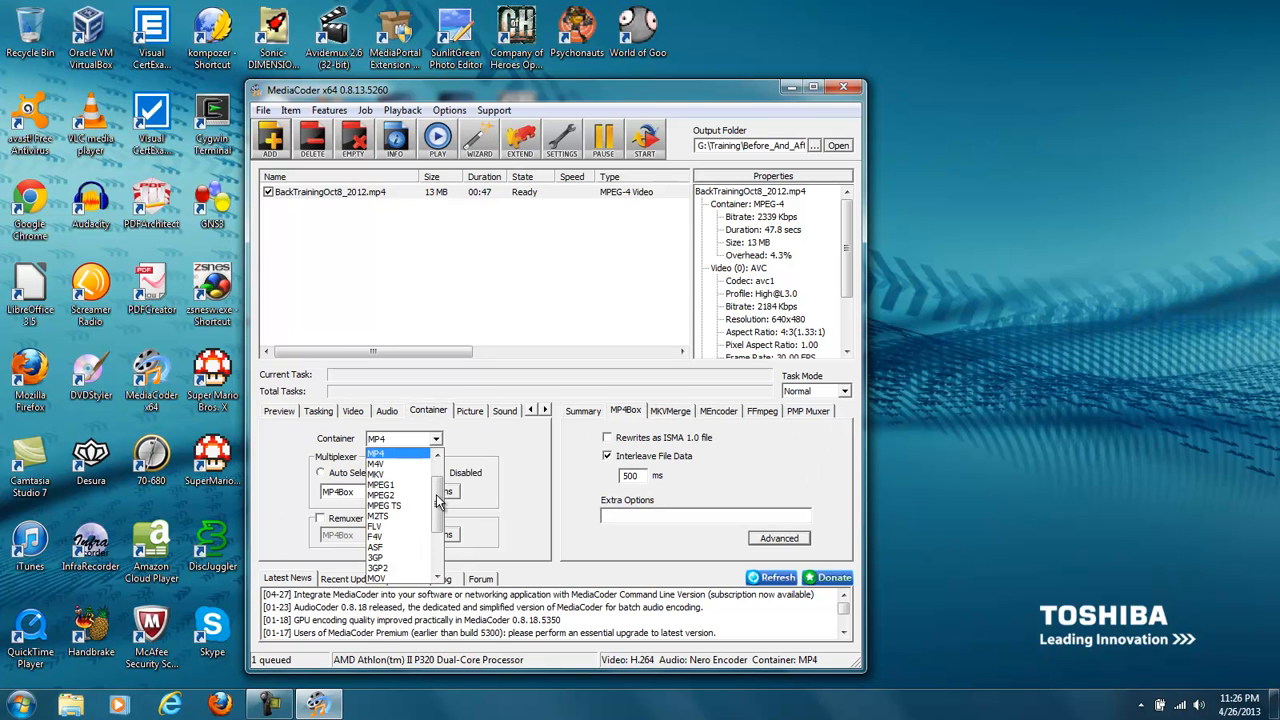
pyautogui.moveTo(438, 511); pyautogui.dragTo(441, 474)
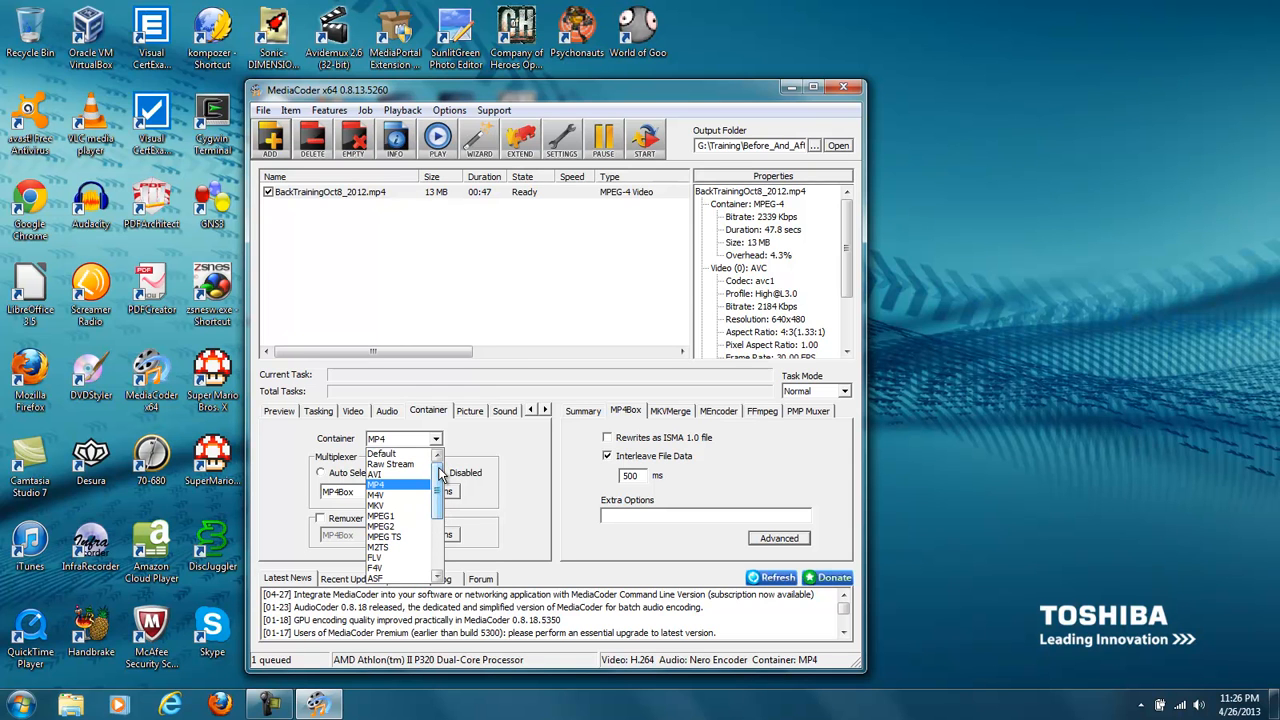
pyautogui.click(470, 414)
pyautogui.click(470, 414)
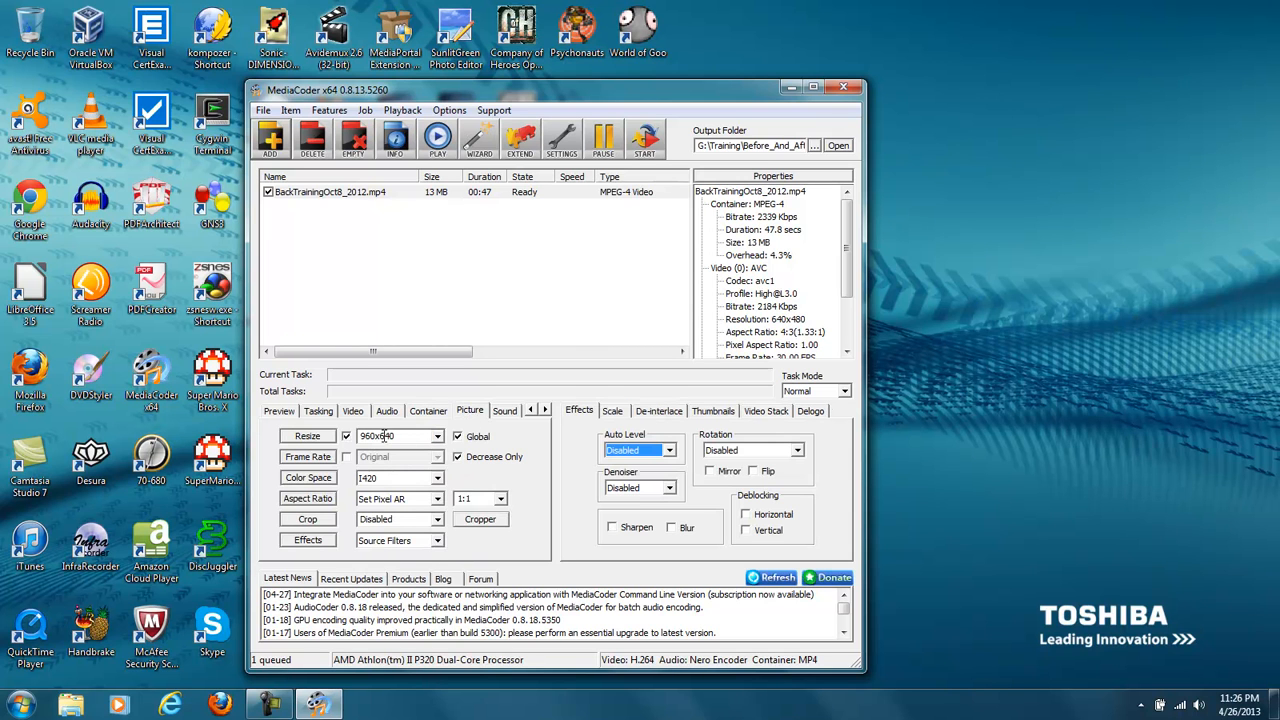
pyautogui.click(491, 411)
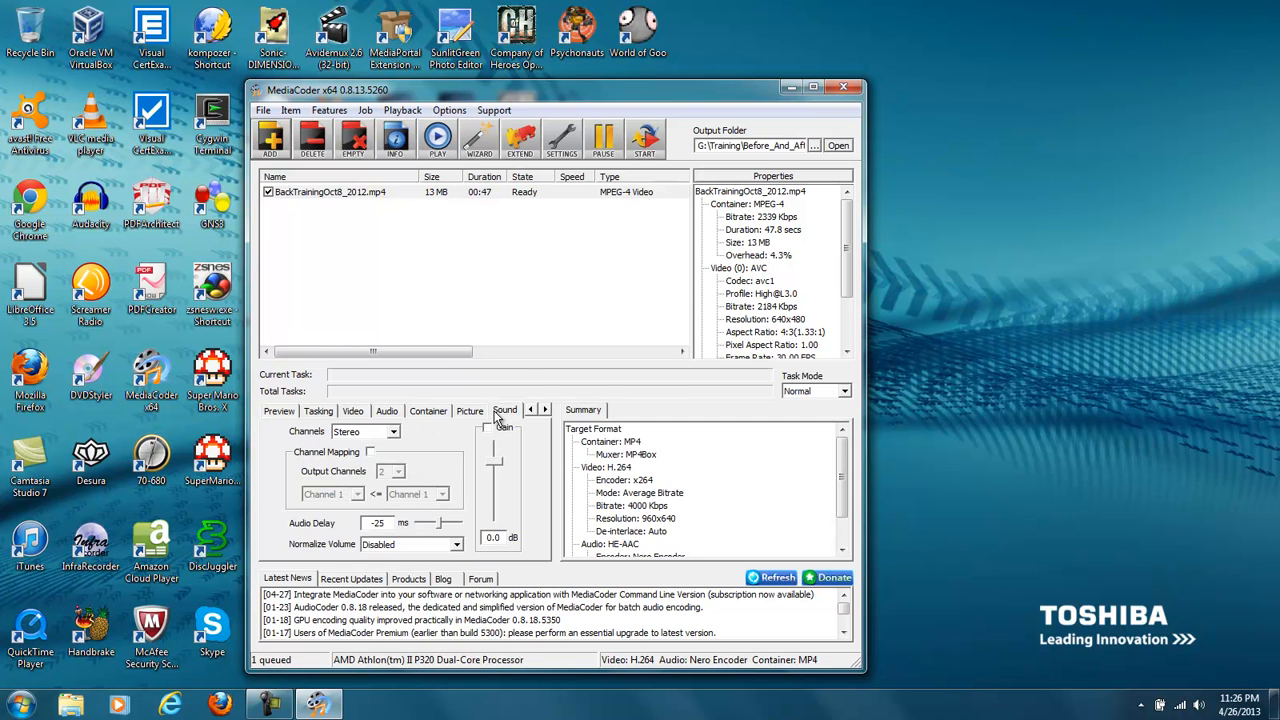
# - Look through the transcoding job commands and the device-specific UI plugins for game consoles, home players, digital media players and mobile phones
pyautogui.click(401, 111)
pyautogui.moveTo(368, 114)
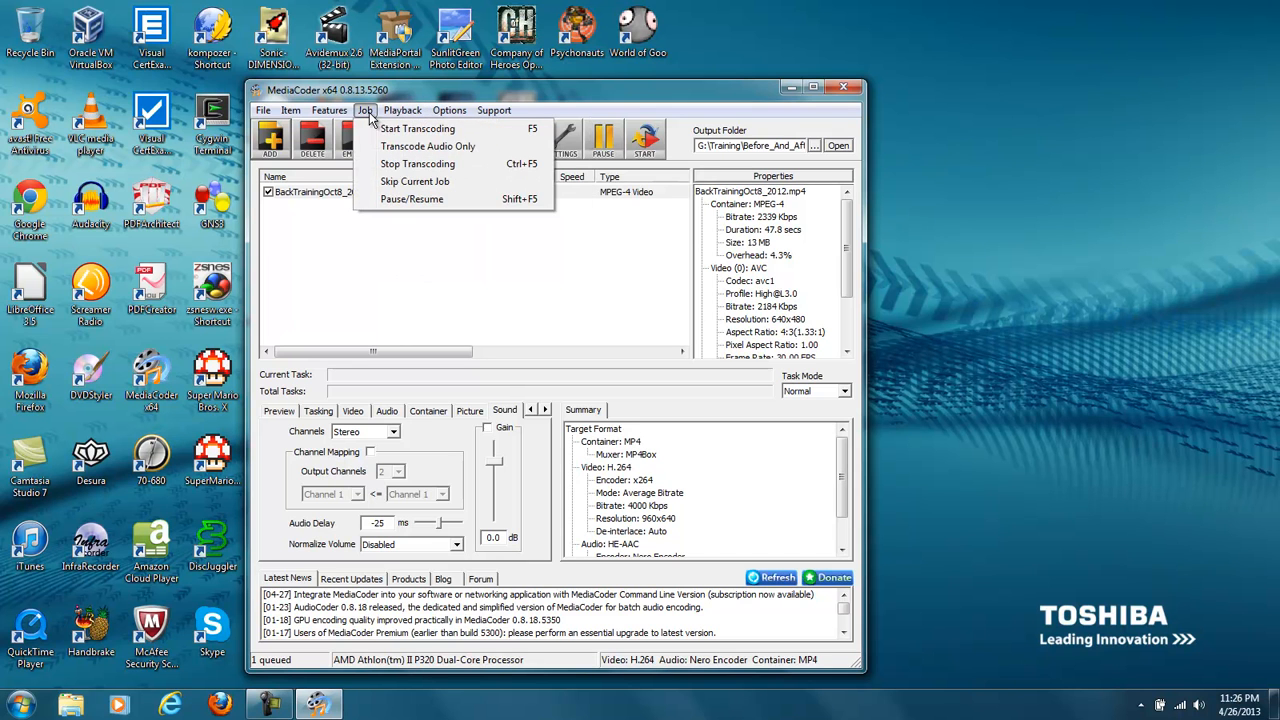
pyautogui.moveTo(329, 111)
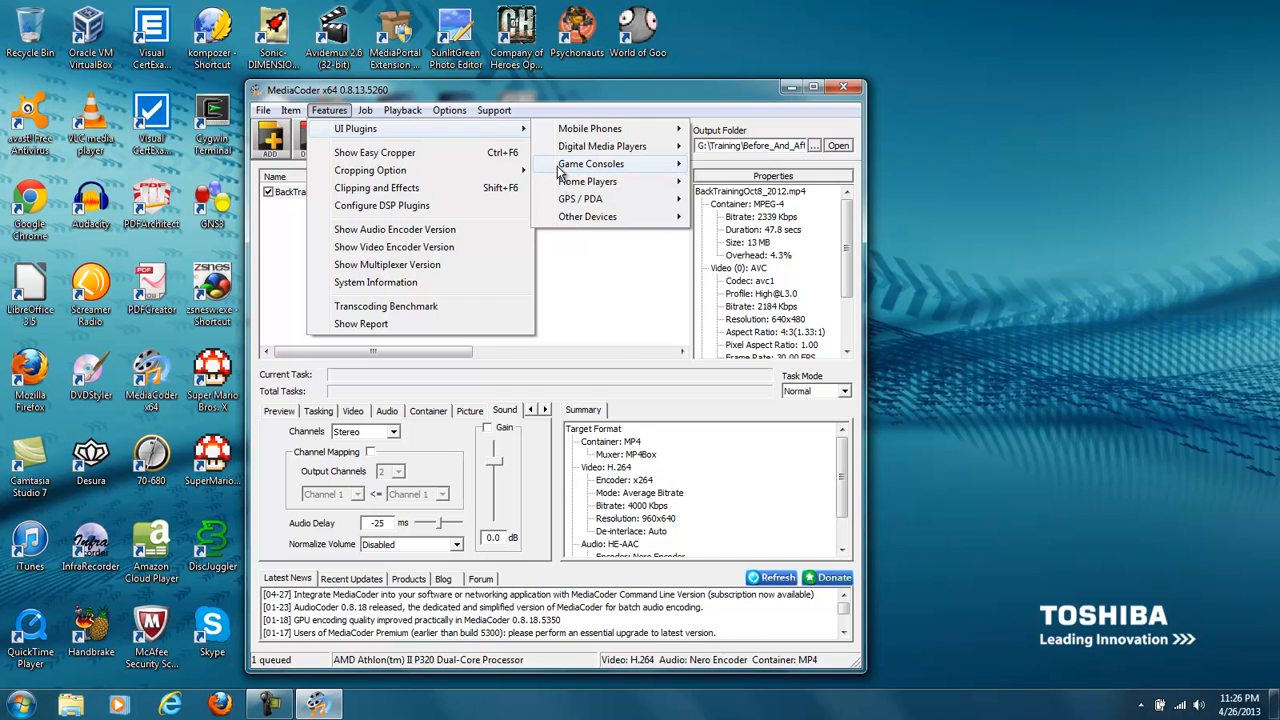
pyautogui.moveTo(560, 170)
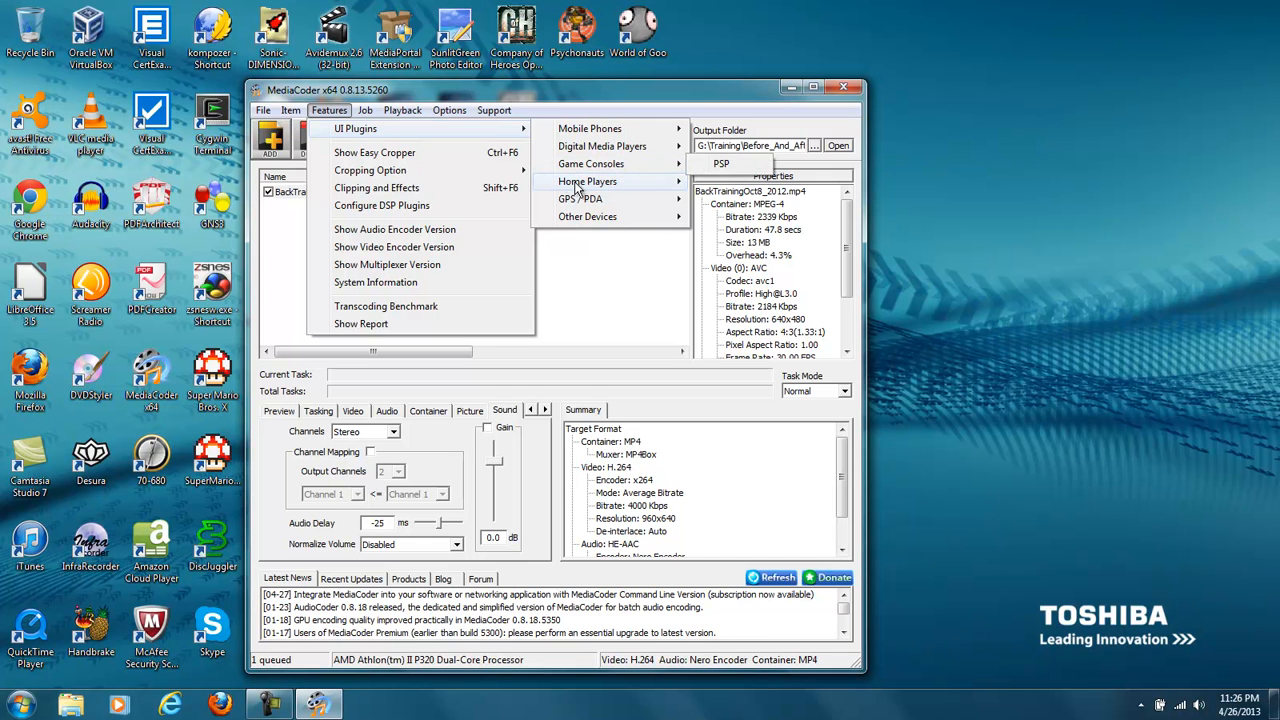
pyautogui.moveTo(578, 190)
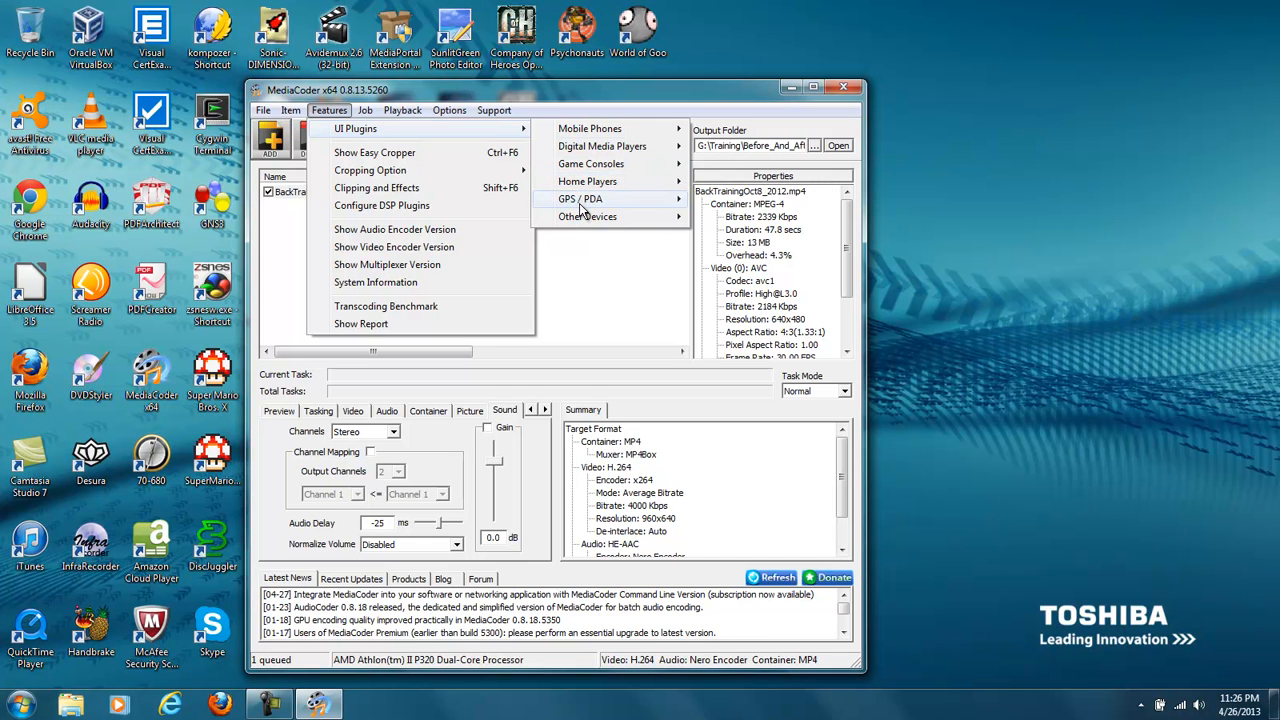
pyautogui.moveTo(599, 150)
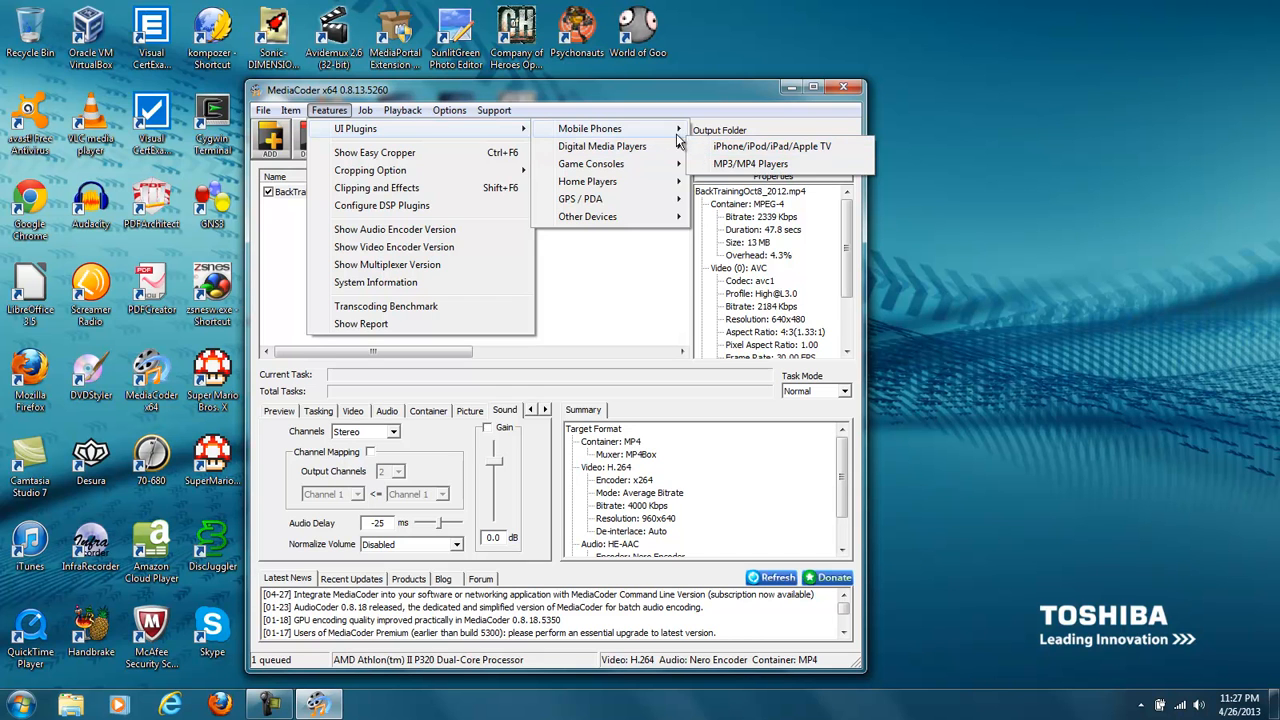
pyautogui.moveTo(647, 122)
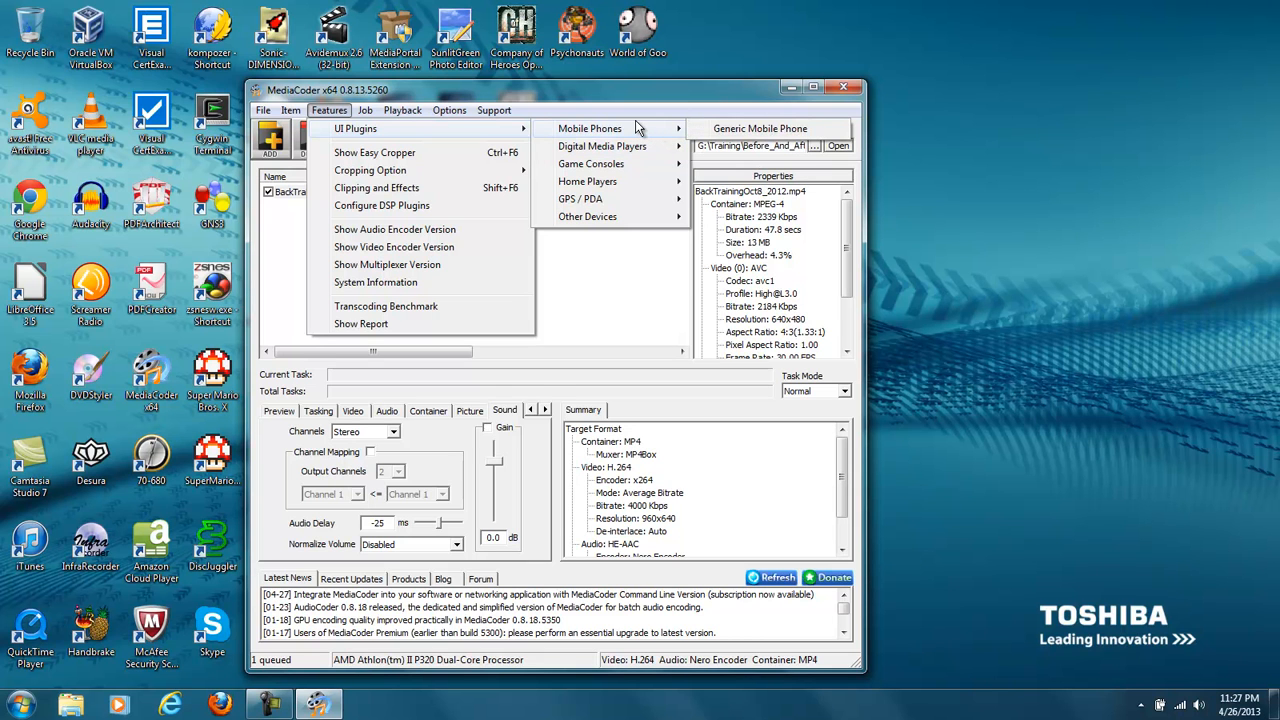
# - Show the MediaCoder support options and close the program
pyautogui.click(494, 110)
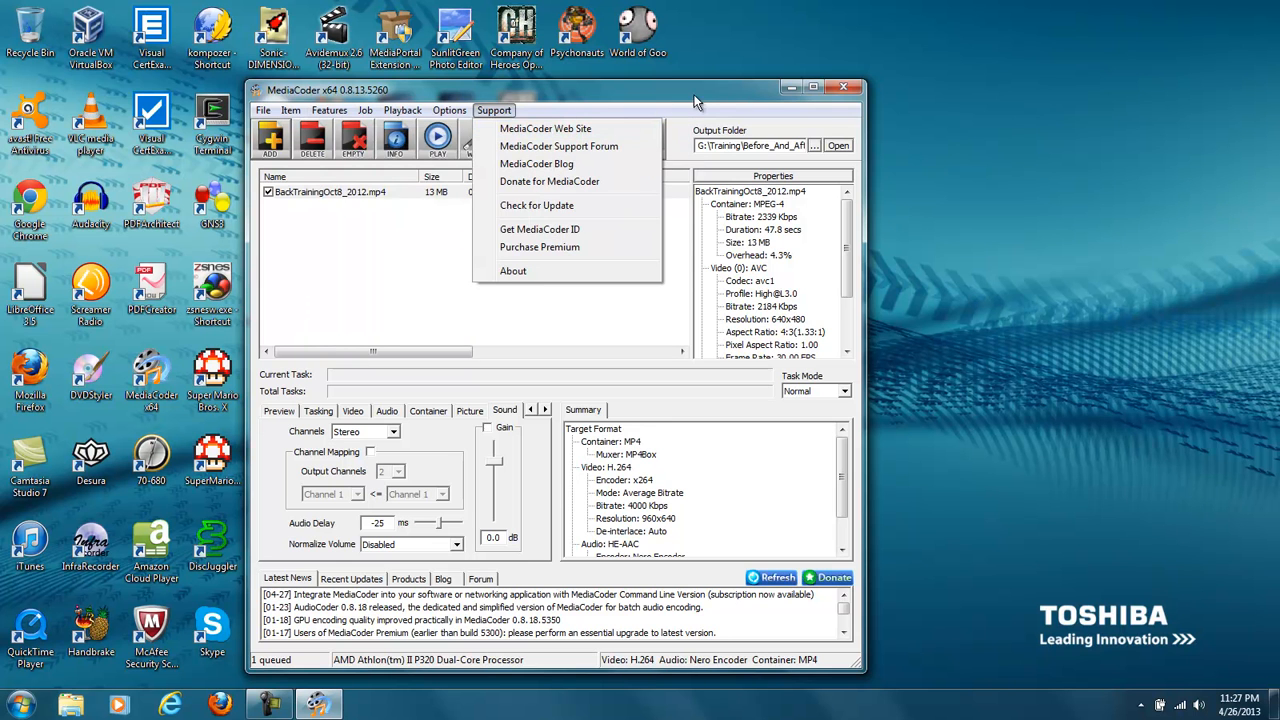
pyautogui.click(843, 88)
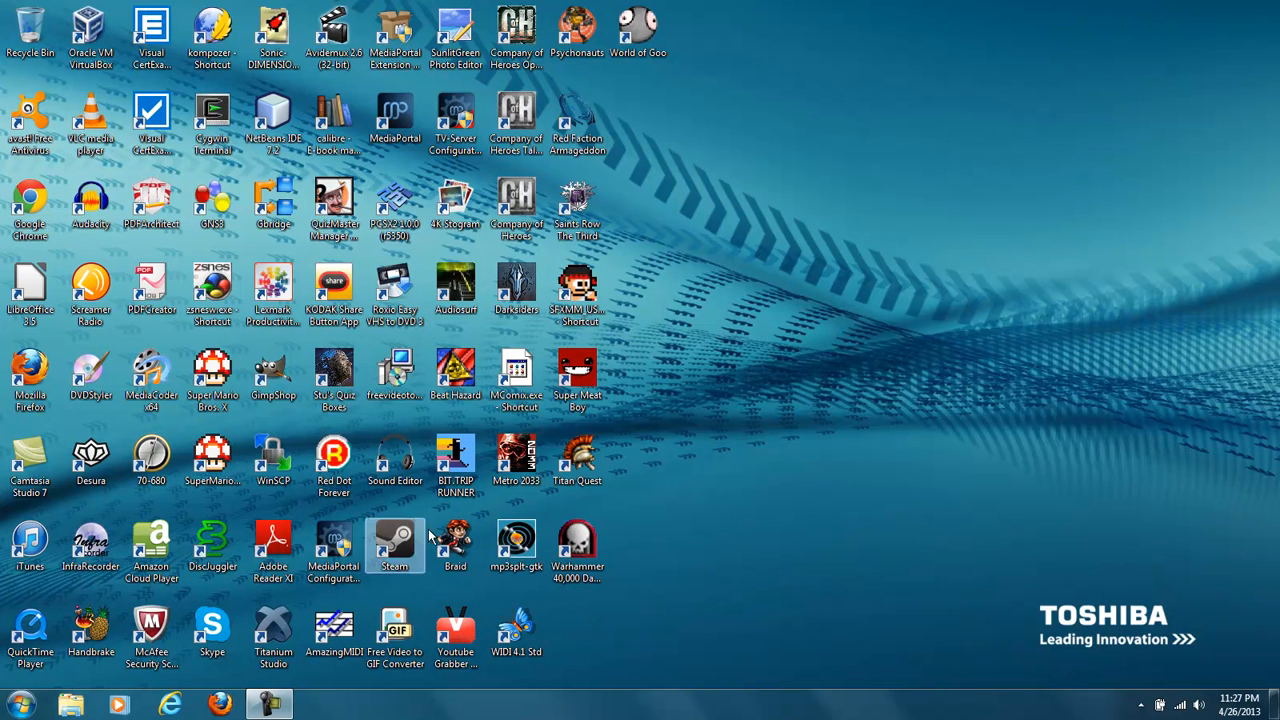